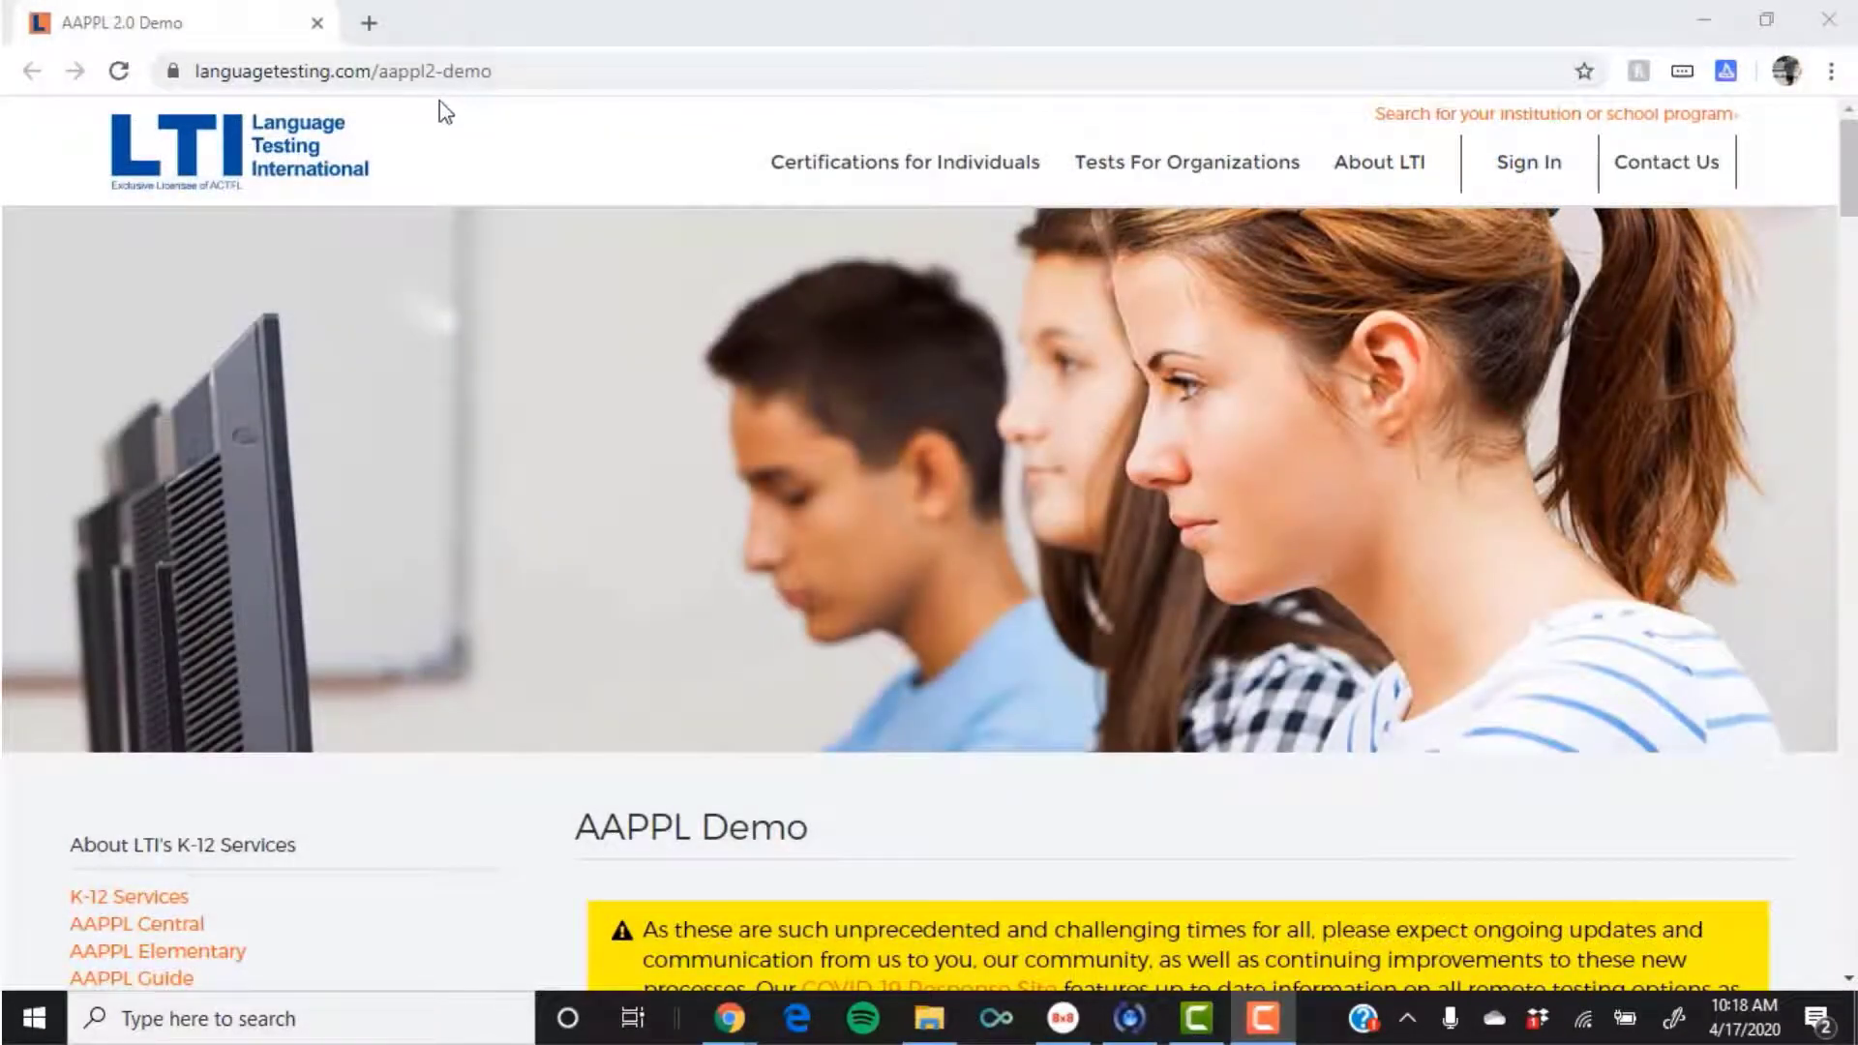
Step: Launch an AAPPL demo test in a new tab and start its introductory video
{"action": "scroll", "coordinate": [493, 323], "scroll_direction": "down", "scroll_amount": 8}
{"action": "scroll", "coordinate": [493, 323], "scroll_direction": "down", "scroll_amount": 7}
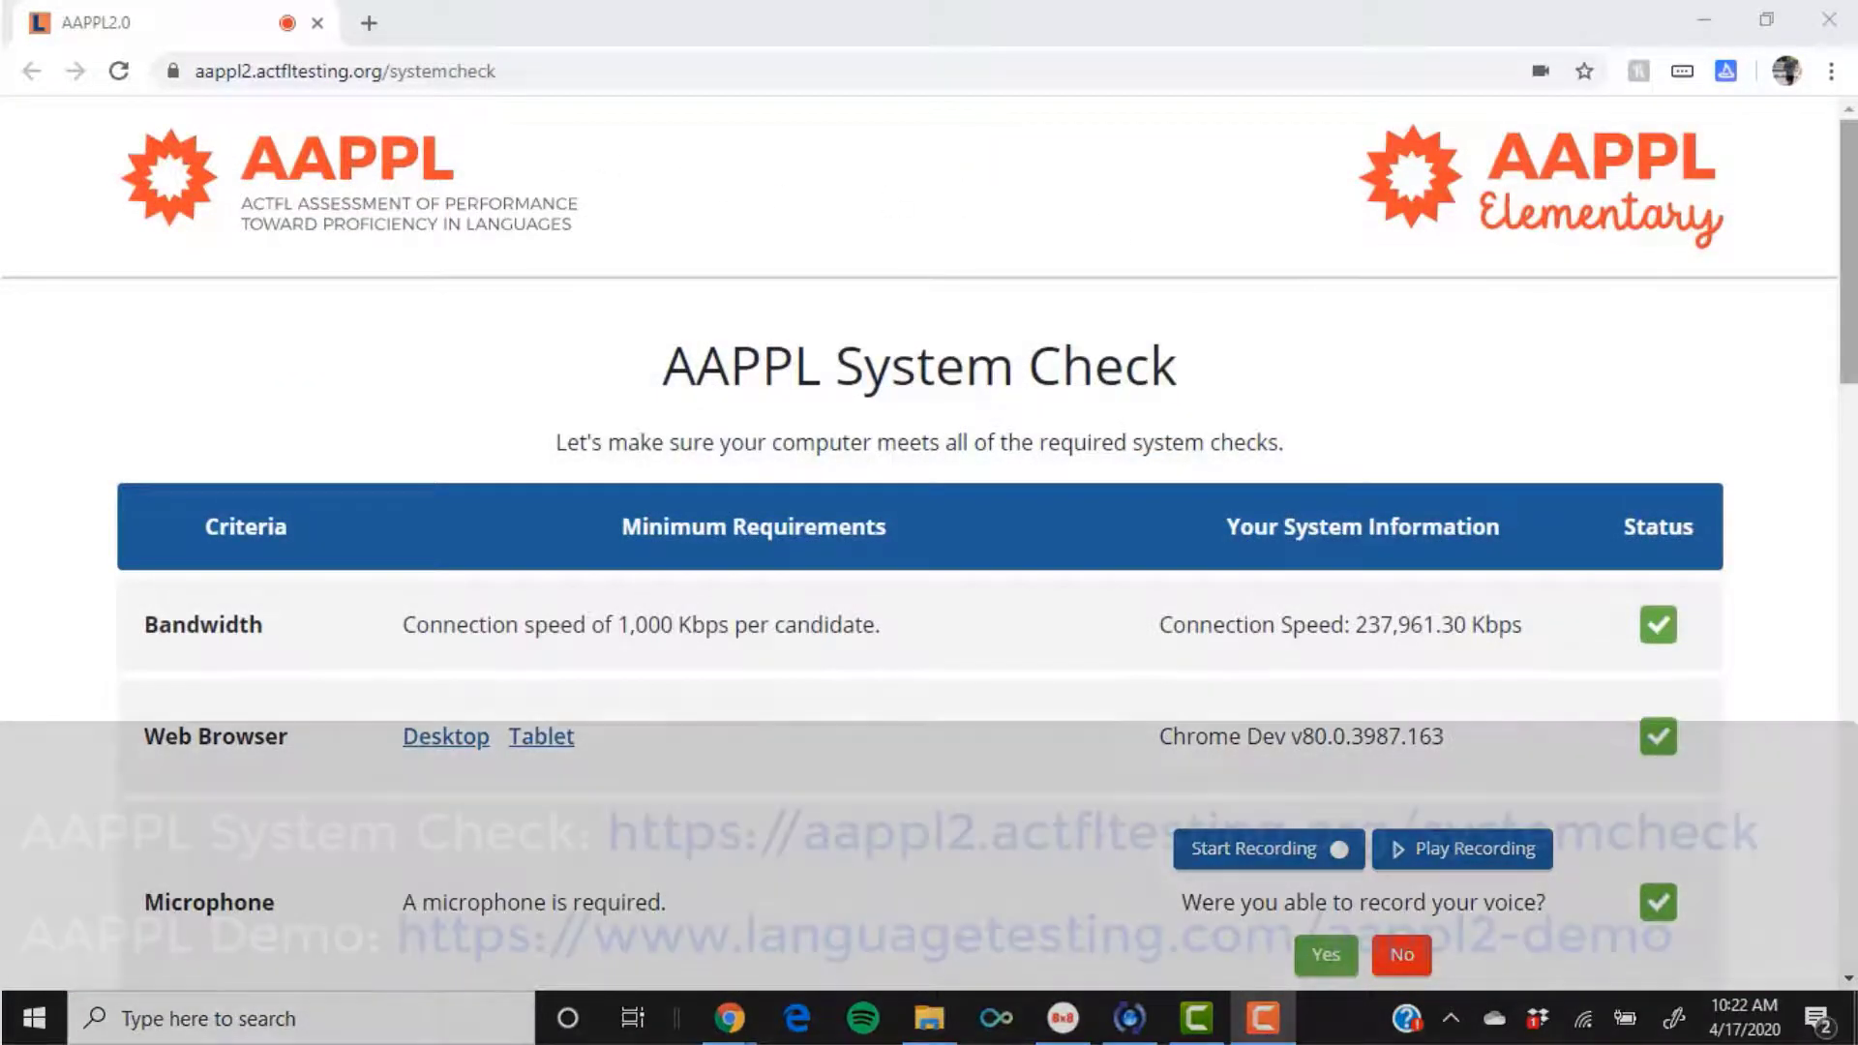
{"action": "scroll", "coordinate": [929, 542], "scroll_direction": "down", "scroll_amount": 1}
{"action": "scroll", "coordinate": [929, 406], "scroll_direction": "down", "scroll_amount": 3}
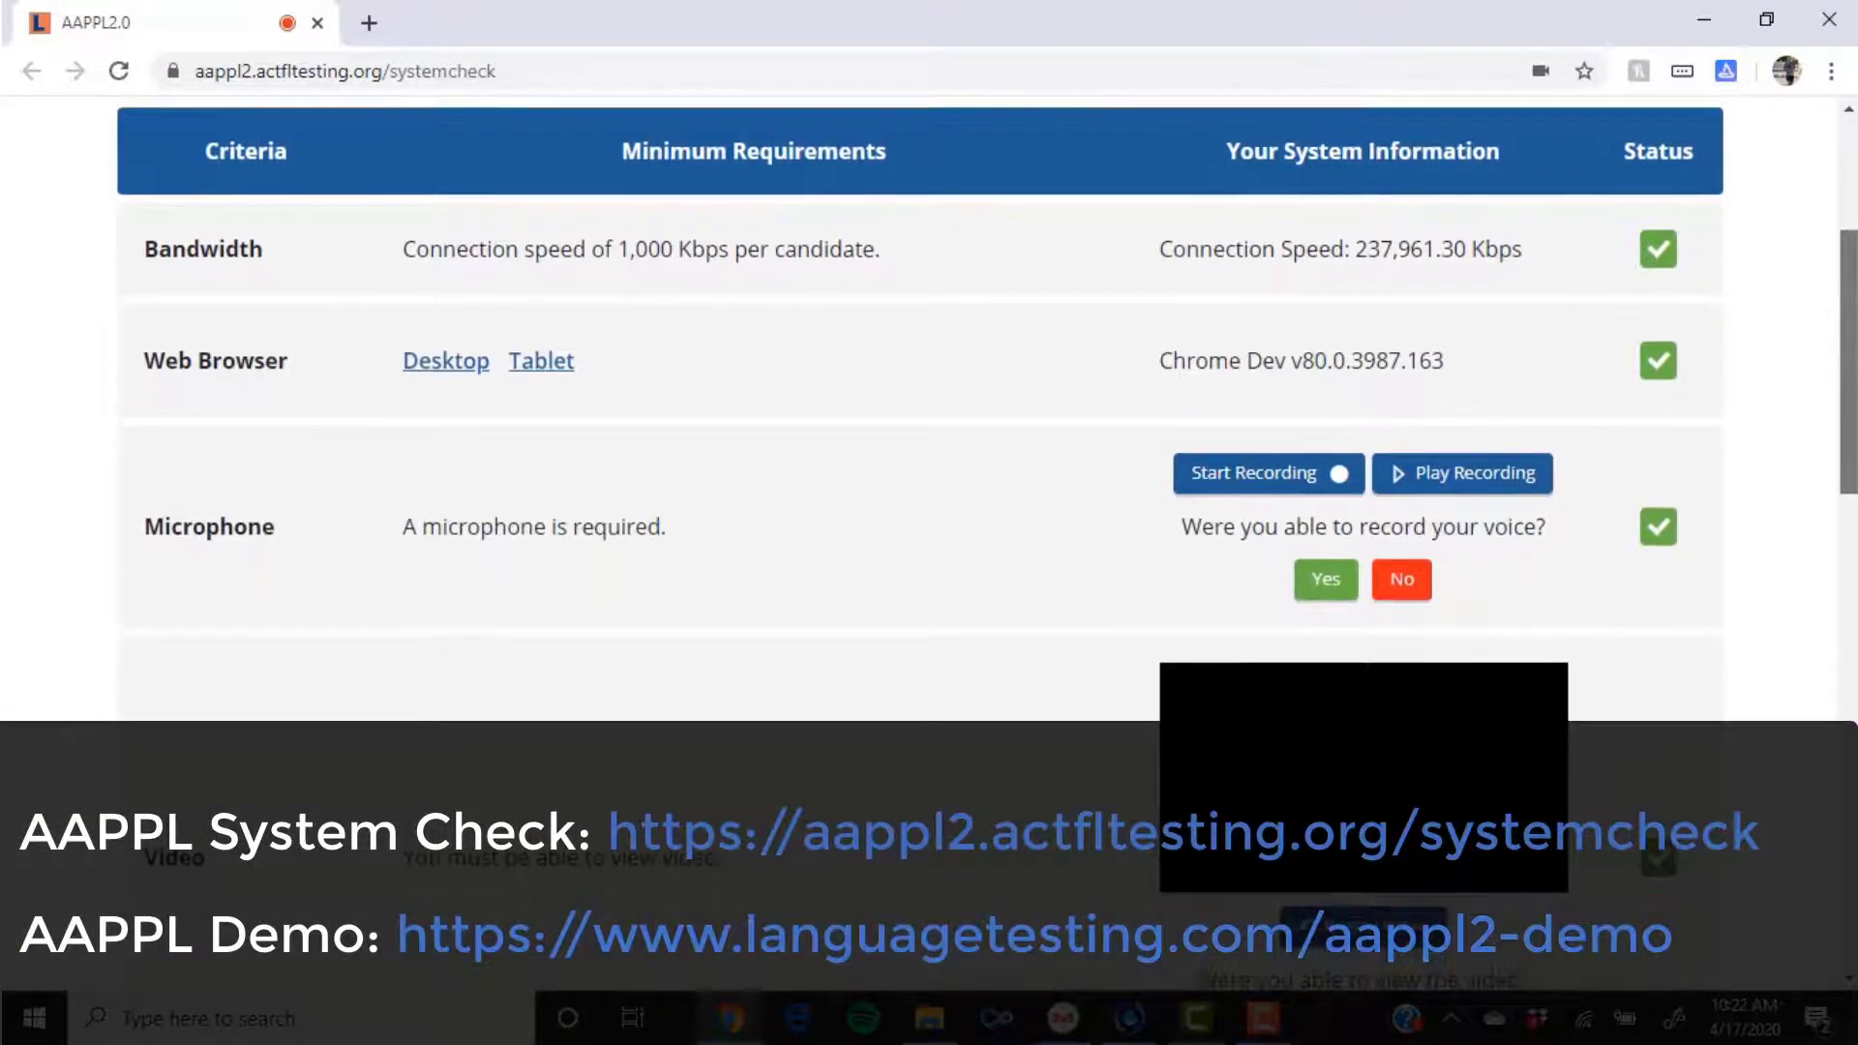
{"action": "scroll", "coordinate": [498, 335], "scroll_direction": "down", "scroll_amount": 3}
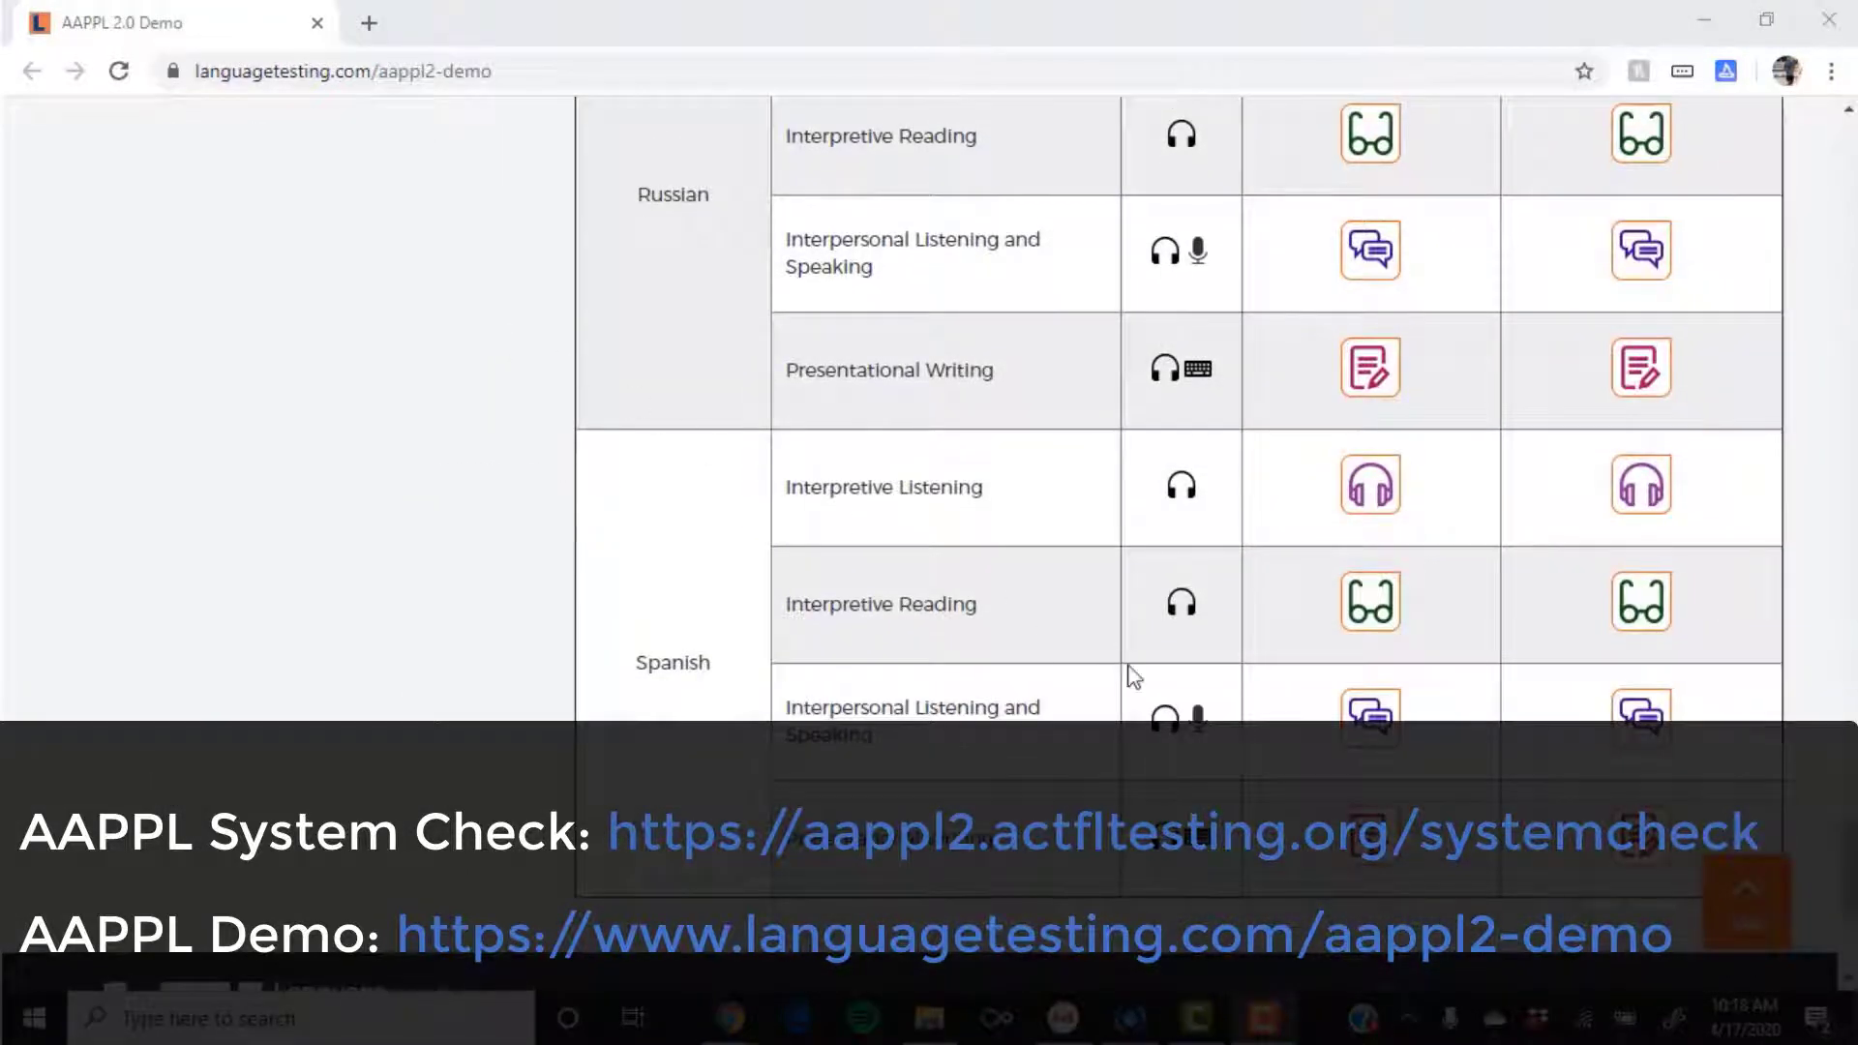
{"action": "left_click", "coordinate": [1366, 842]}
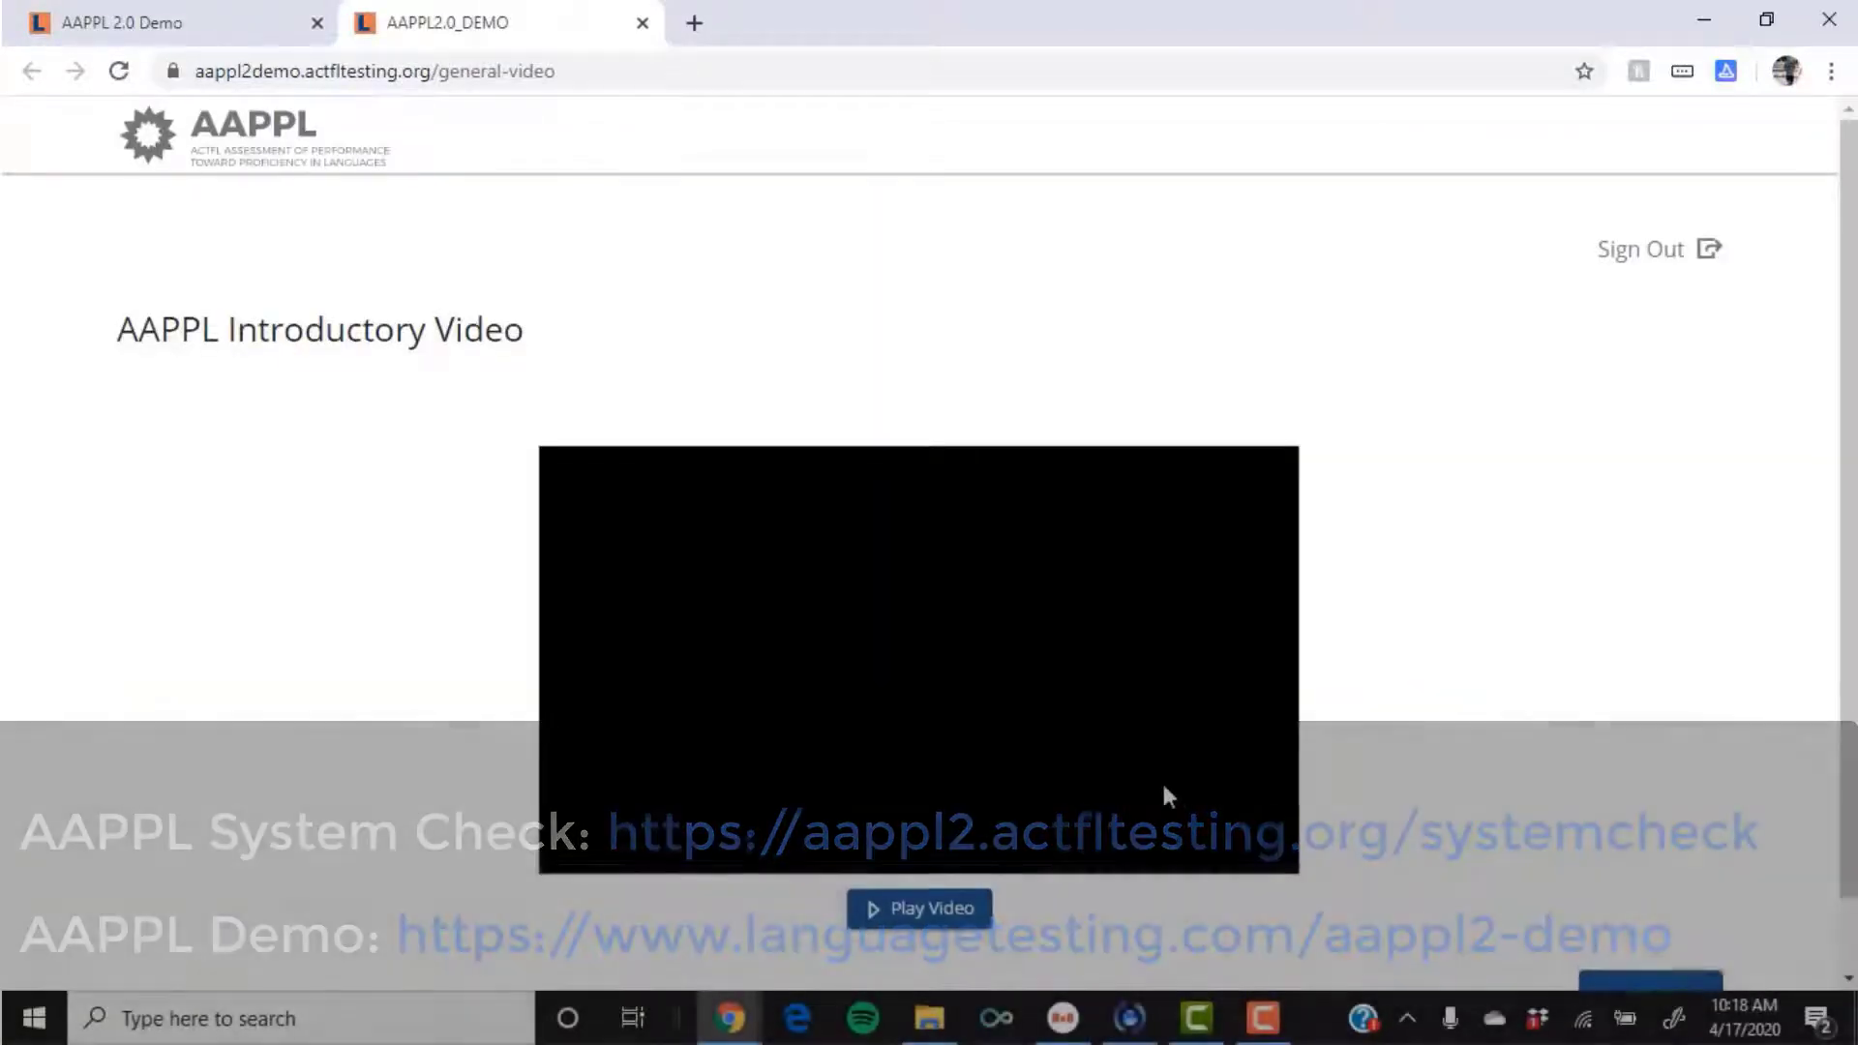
{"action": "scroll", "coordinate": [1165, 792], "scroll_direction": "down", "scroll_amount": 1}
{"action": "left_click", "coordinate": [954, 830]}
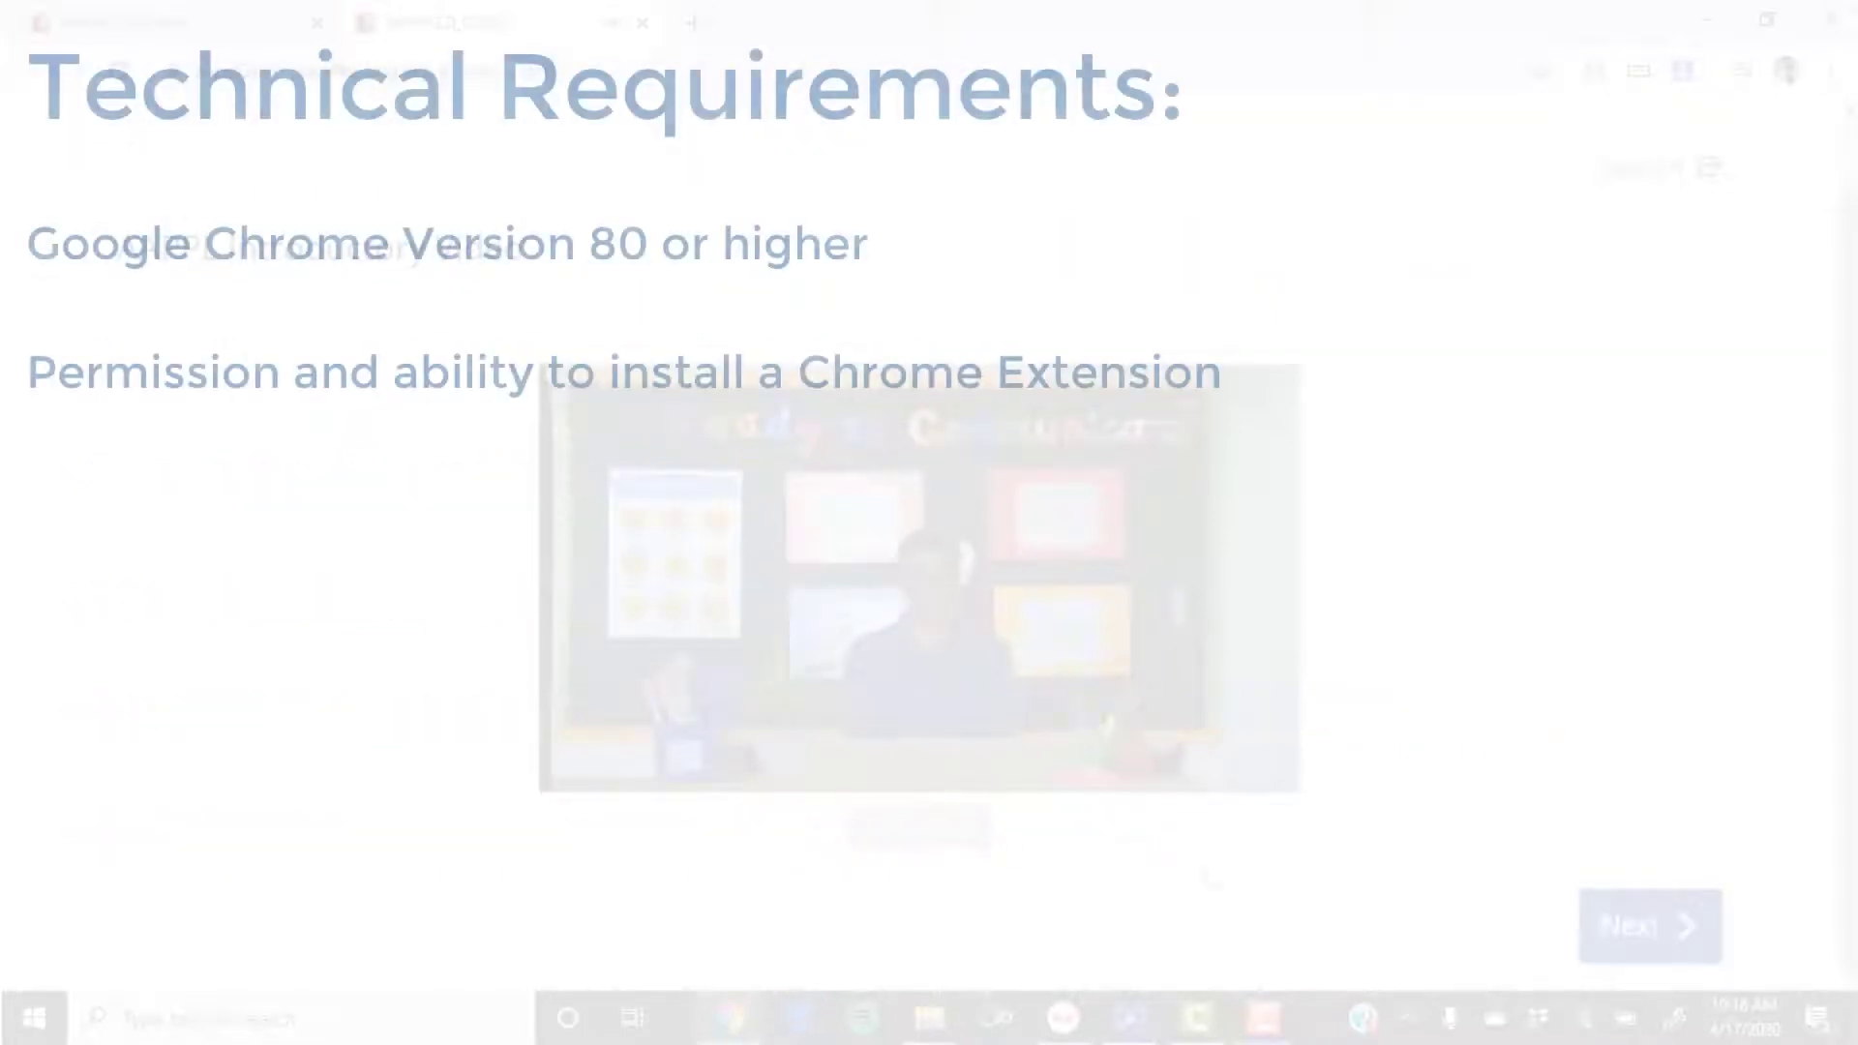
Step: Advance past the introductory video and the What to Expect page to the Spanish keyboard check
{"action": "left_click", "coordinate": [1625, 929]}
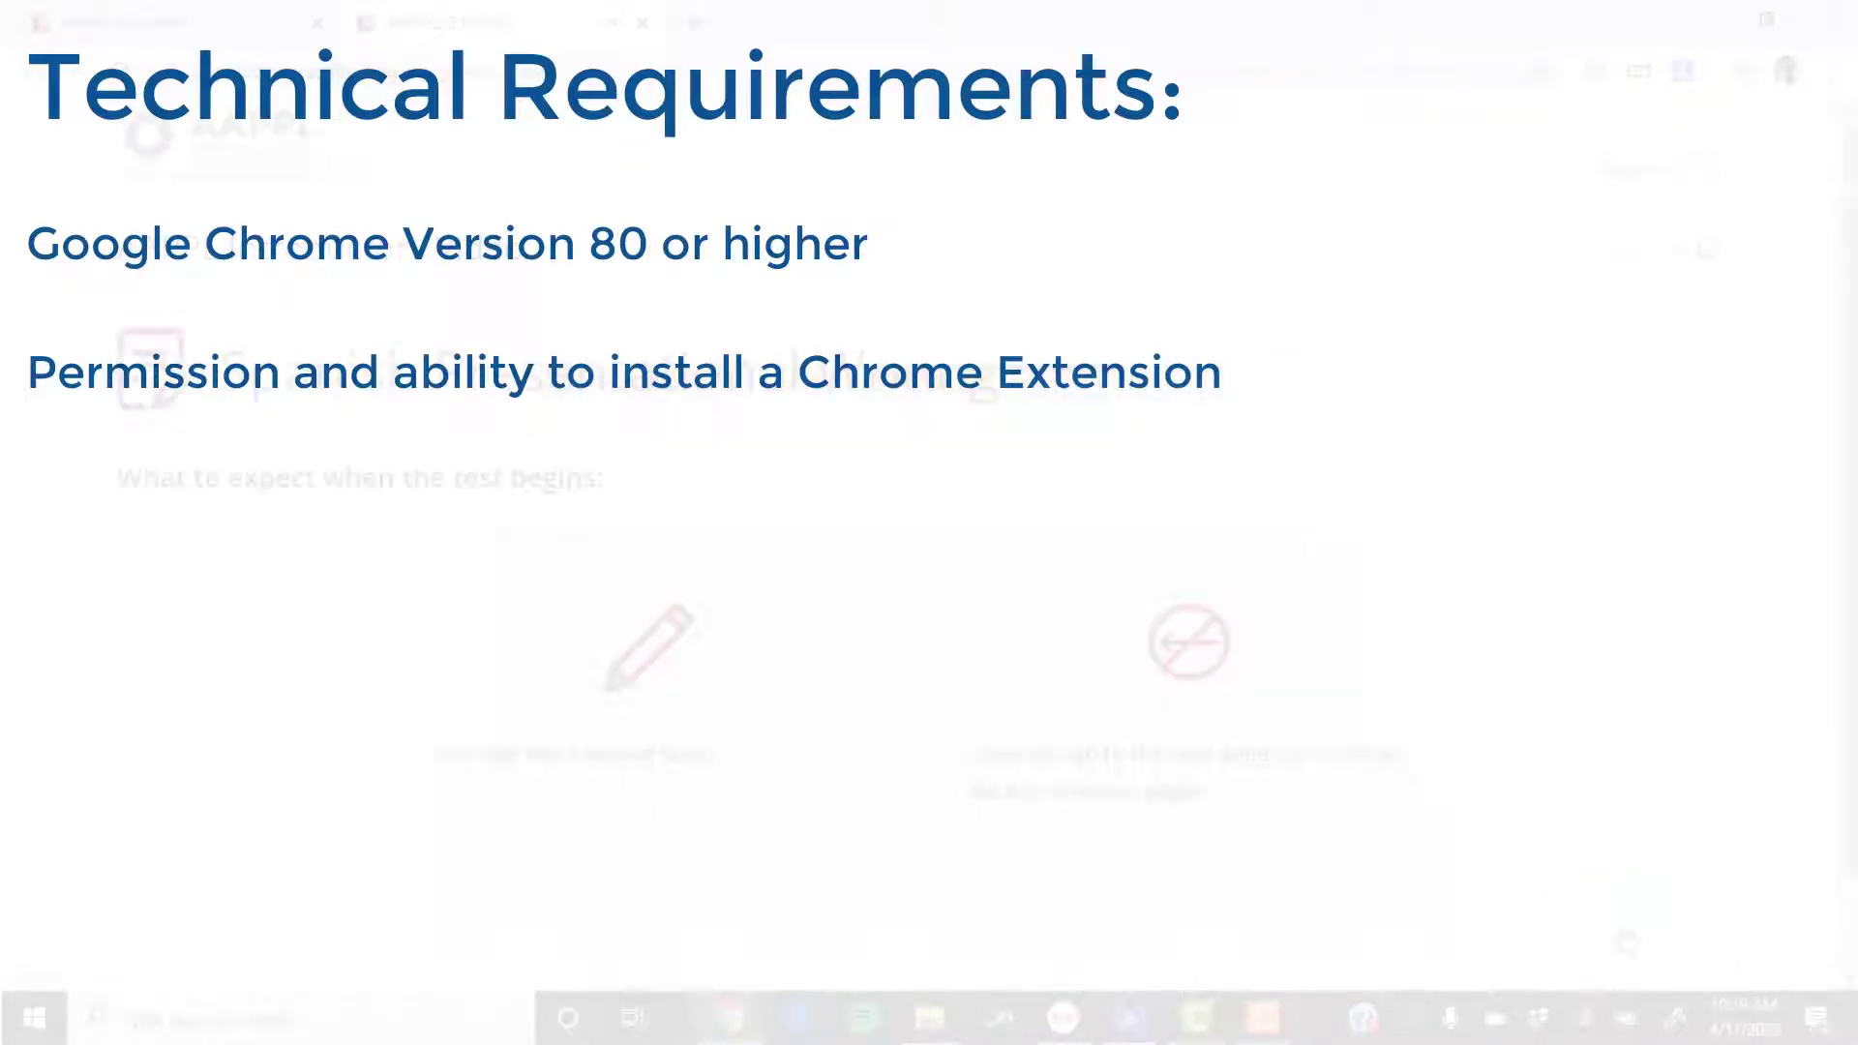
{"action": "scroll", "coordinate": [1585, 926], "scroll_direction": "down", "scroll_amount": 1}
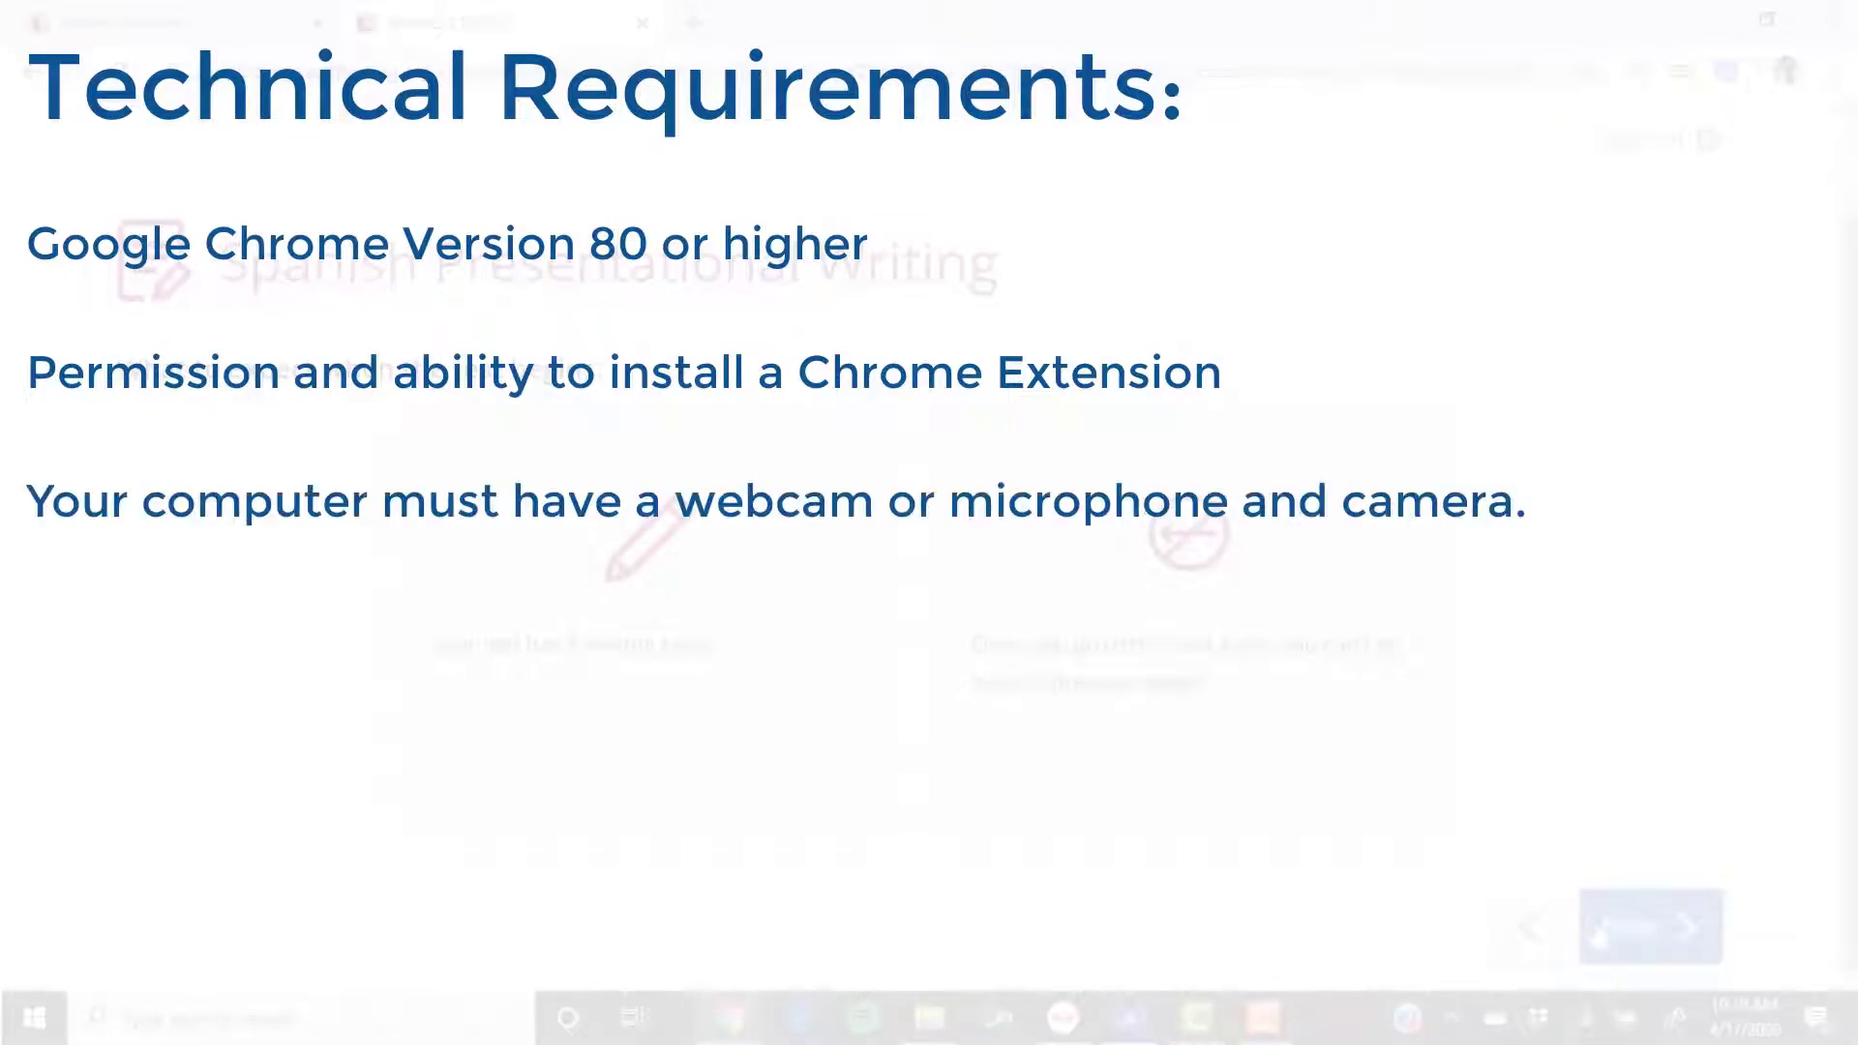
{"action": "left_click", "coordinate": [1597, 931]}
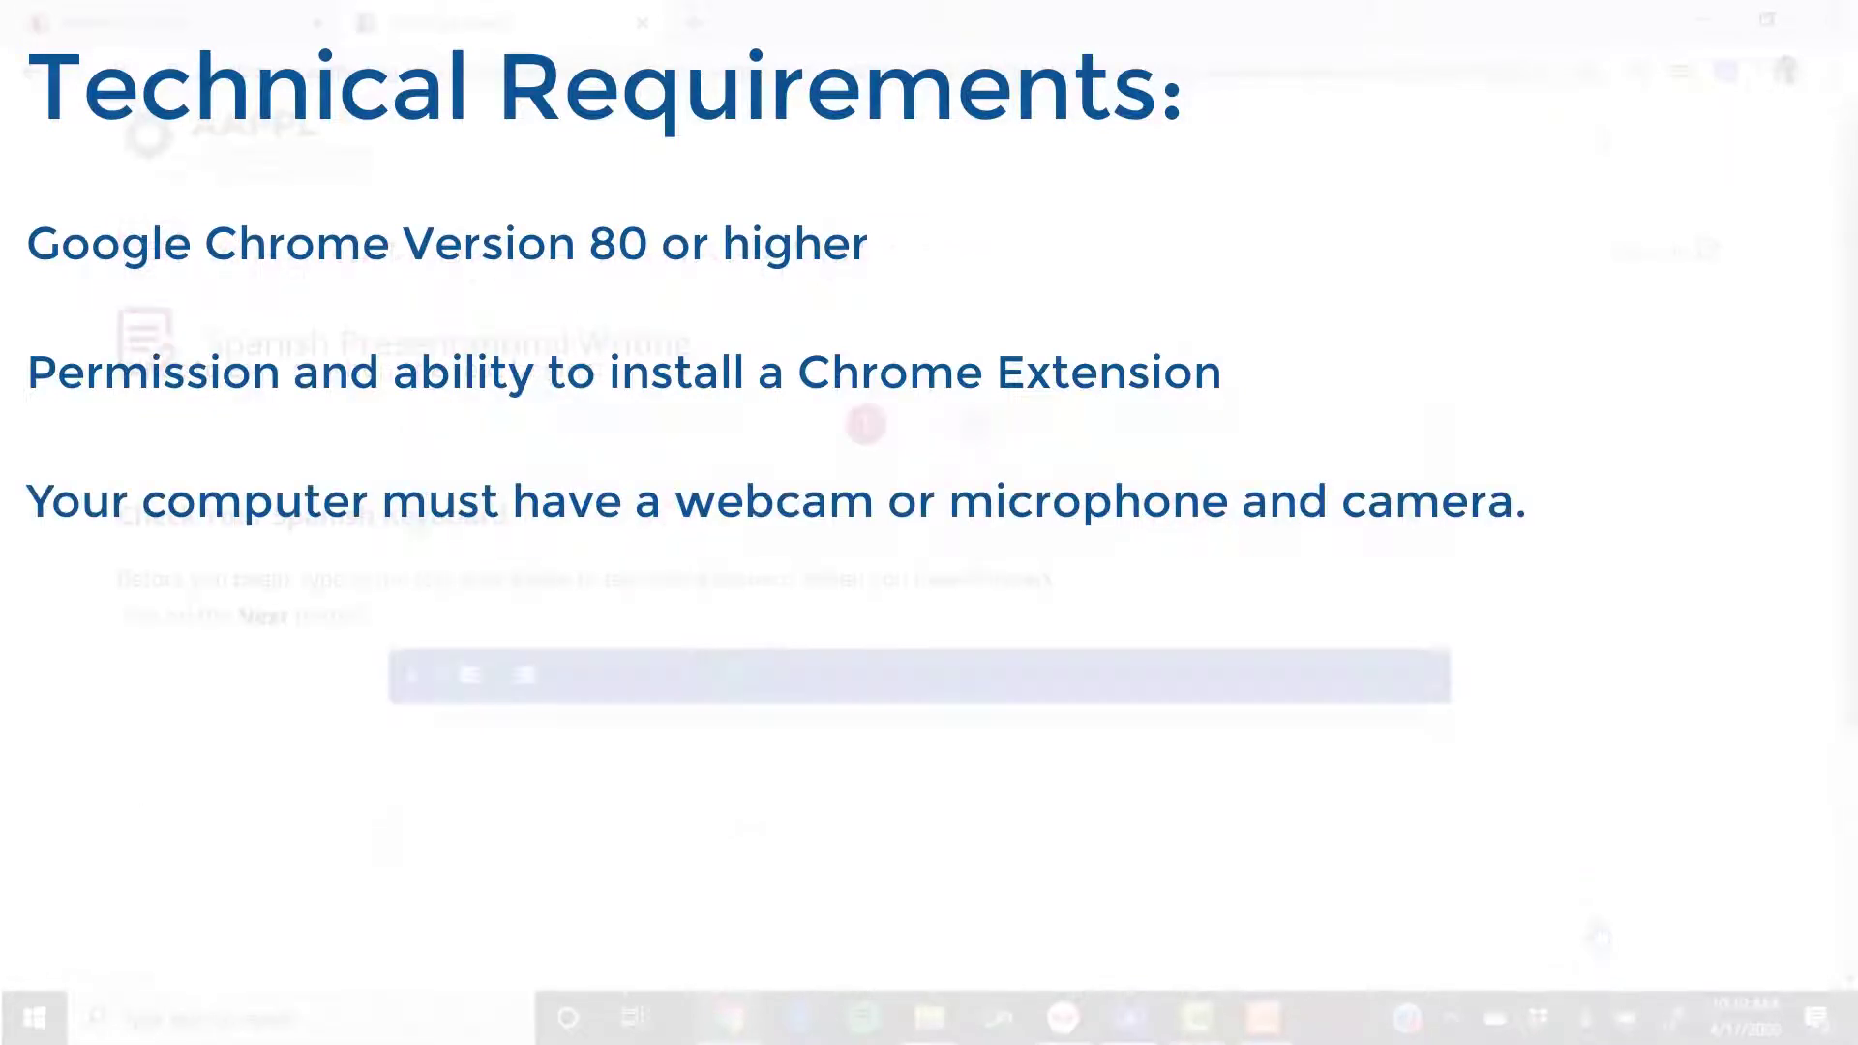
{"action": "scroll", "coordinate": [1598, 934], "scroll_direction": "down", "scroll_amount": 3}
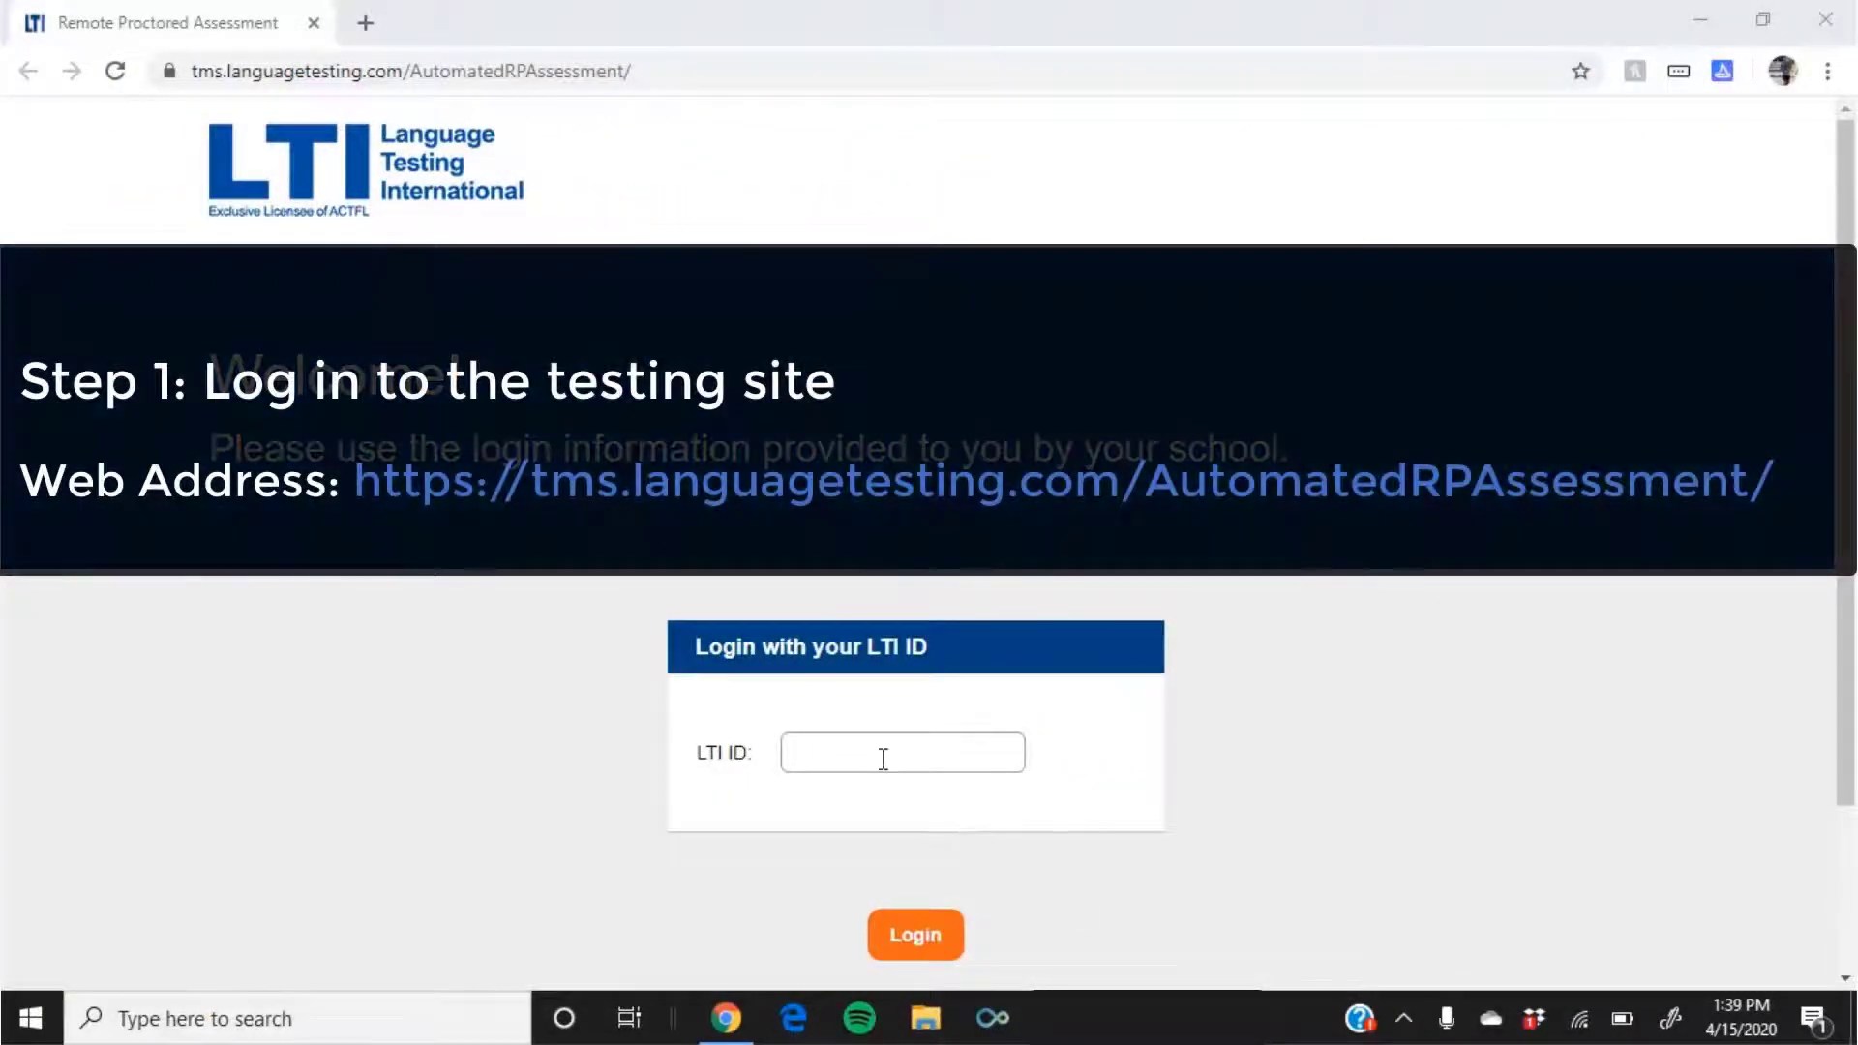
Step: Log in with the student's LTI ID and scroll through the Computer Proctoring instructions
{"action": "left_click", "coordinate": [882, 759]}
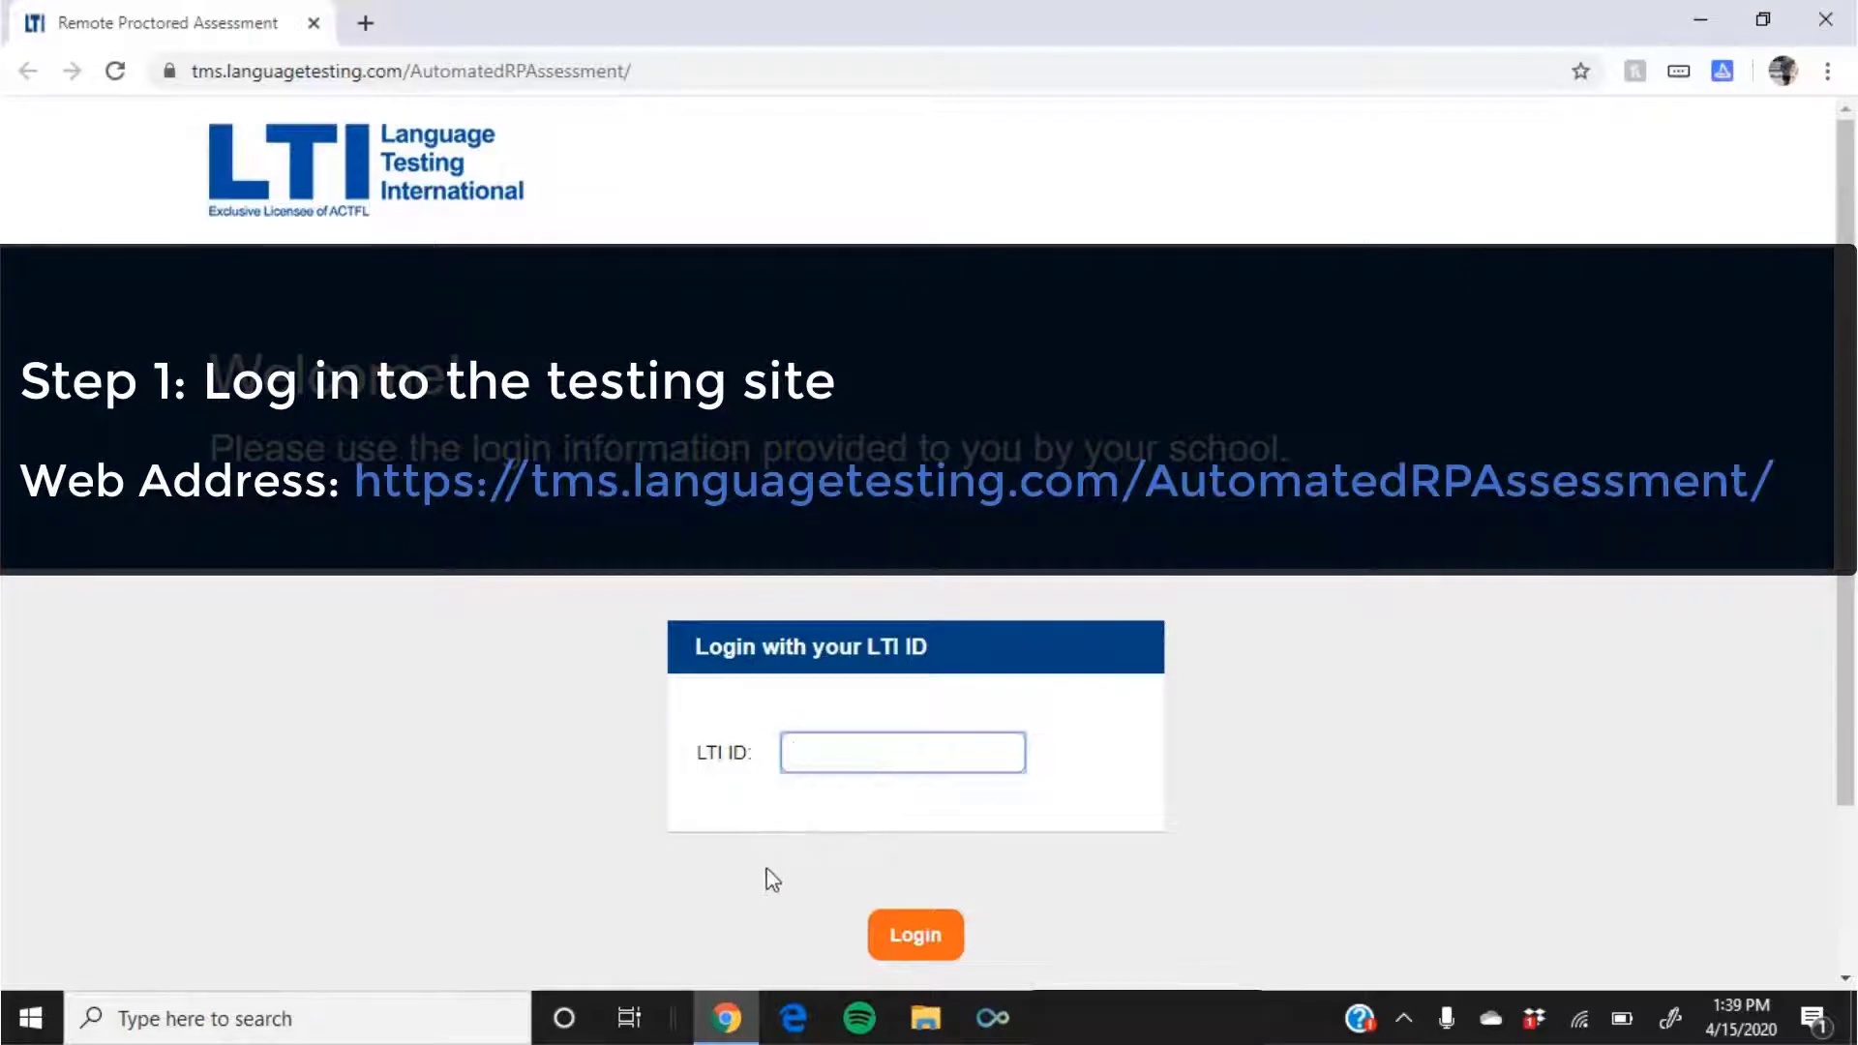
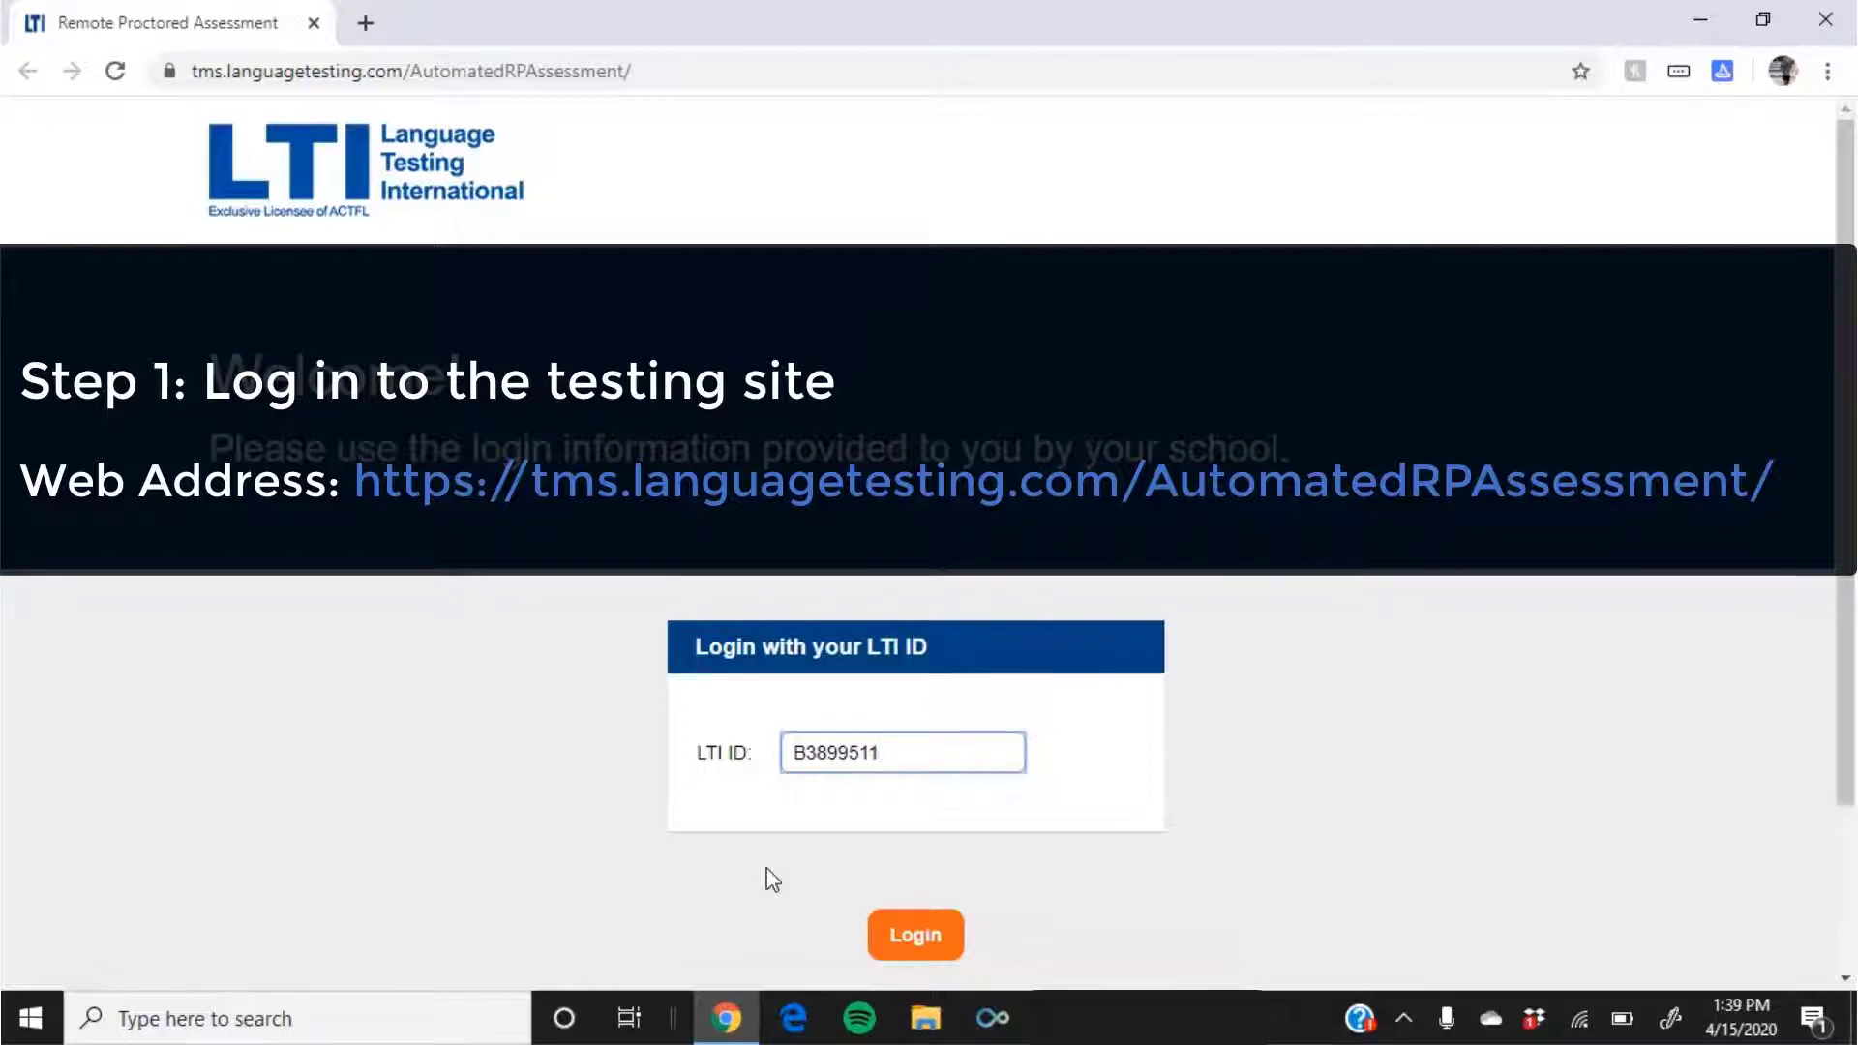
{"action": "left_click", "coordinate": [905, 938]}
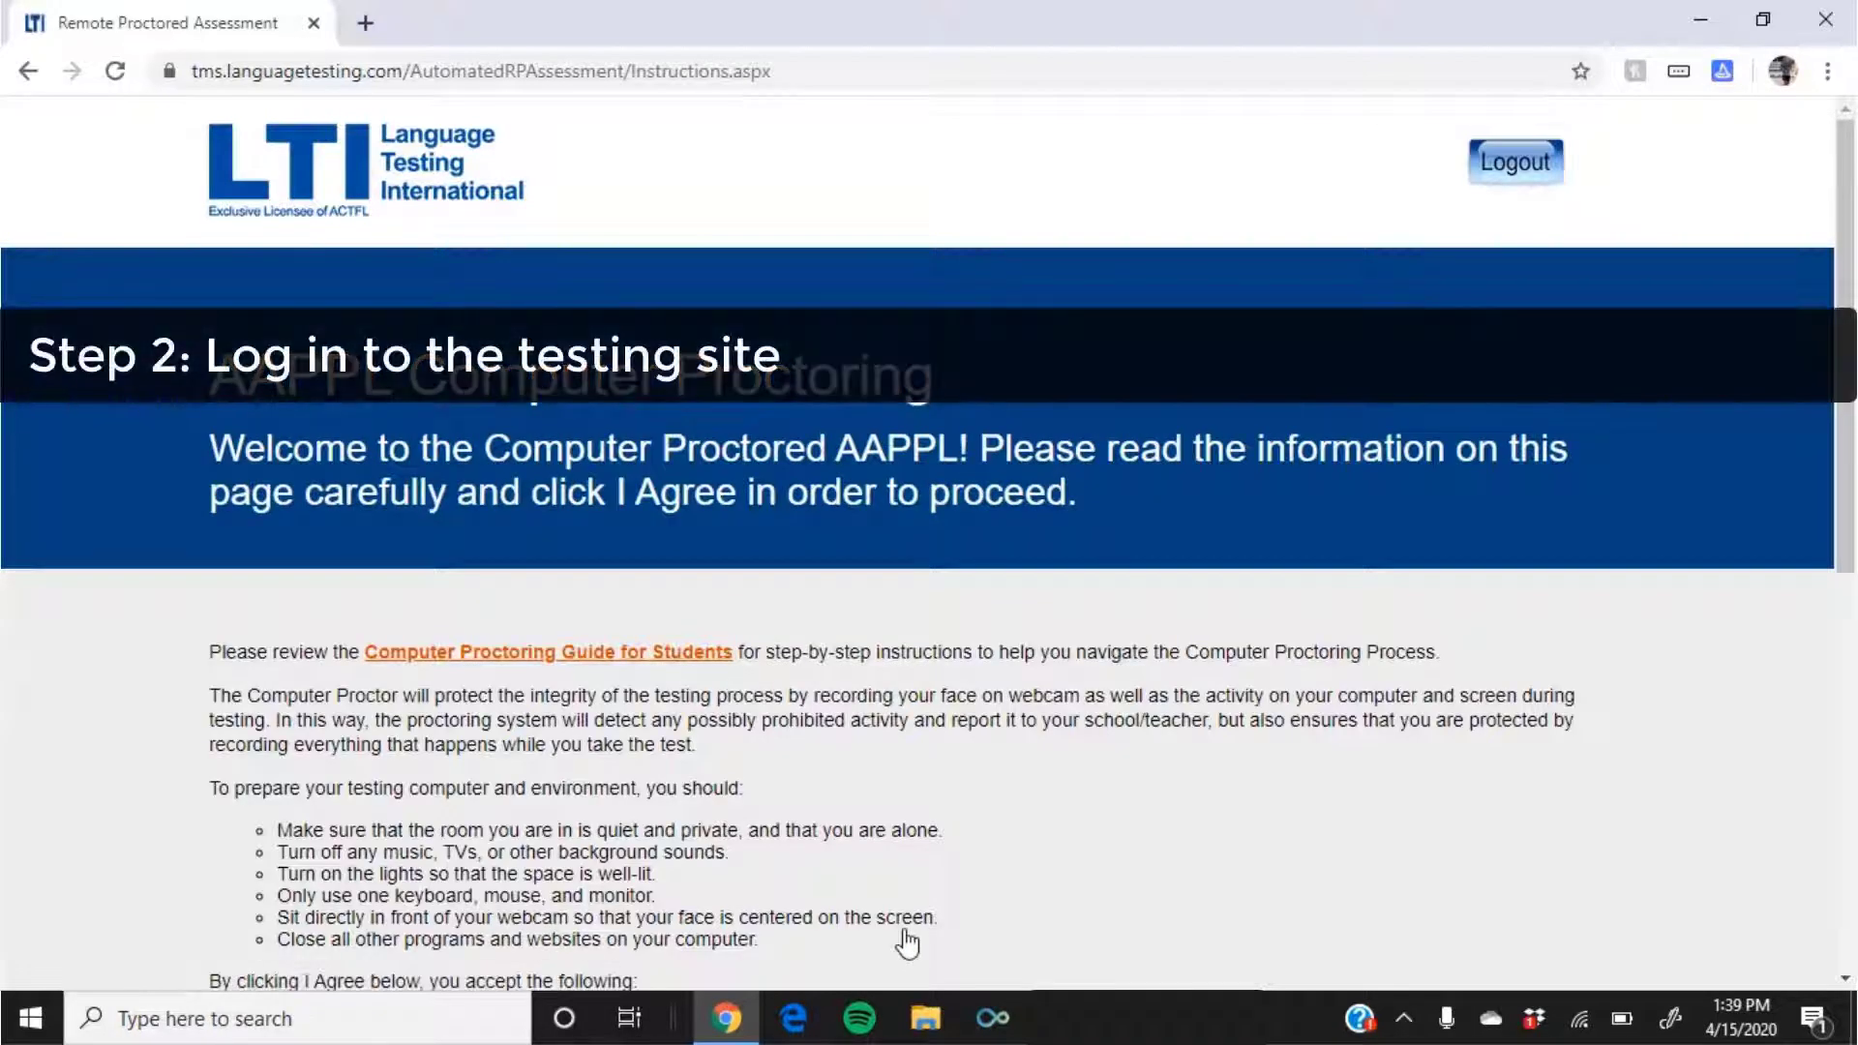
{"action": "scroll", "coordinate": [907, 944], "scroll_direction": "down", "scroll_amount": 3}
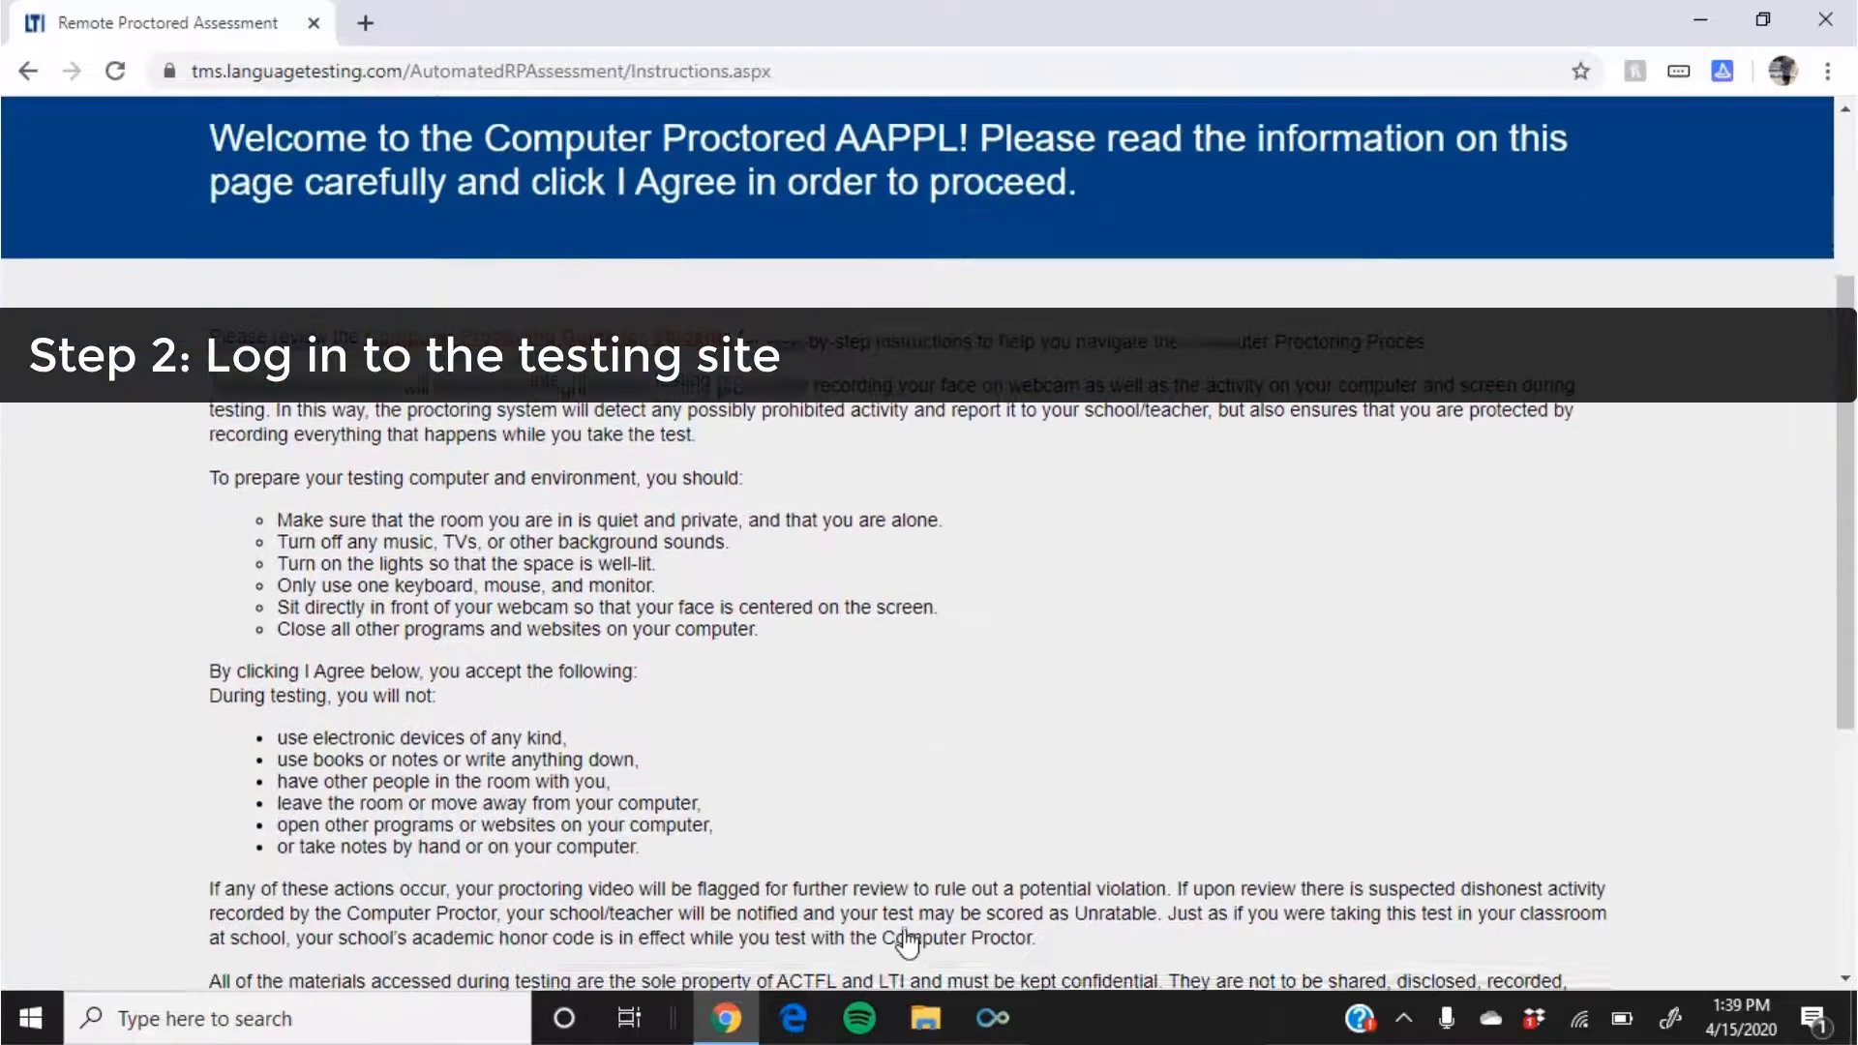
{"action": "scroll", "coordinate": [907, 944], "scroll_direction": "down", "scroll_amount": 2}
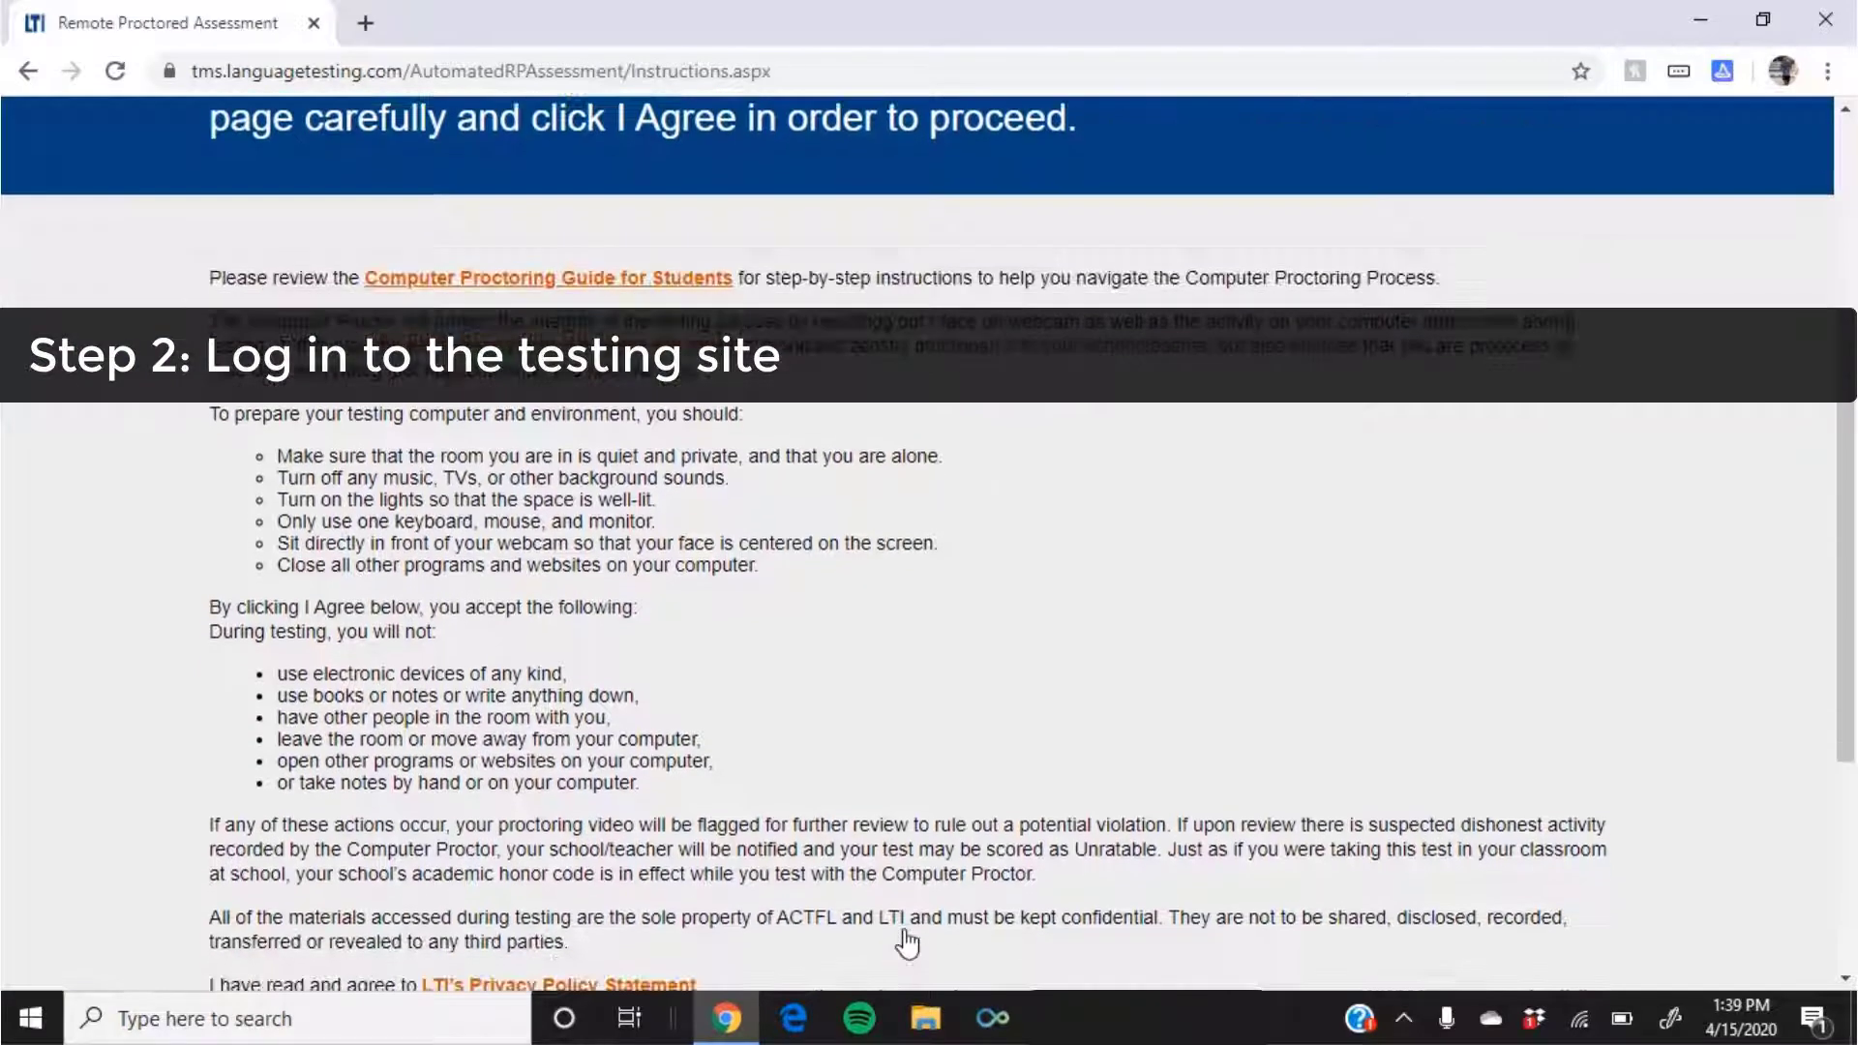
{"action": "scroll", "coordinate": [907, 944], "scroll_direction": "down", "scroll_amount": 1}
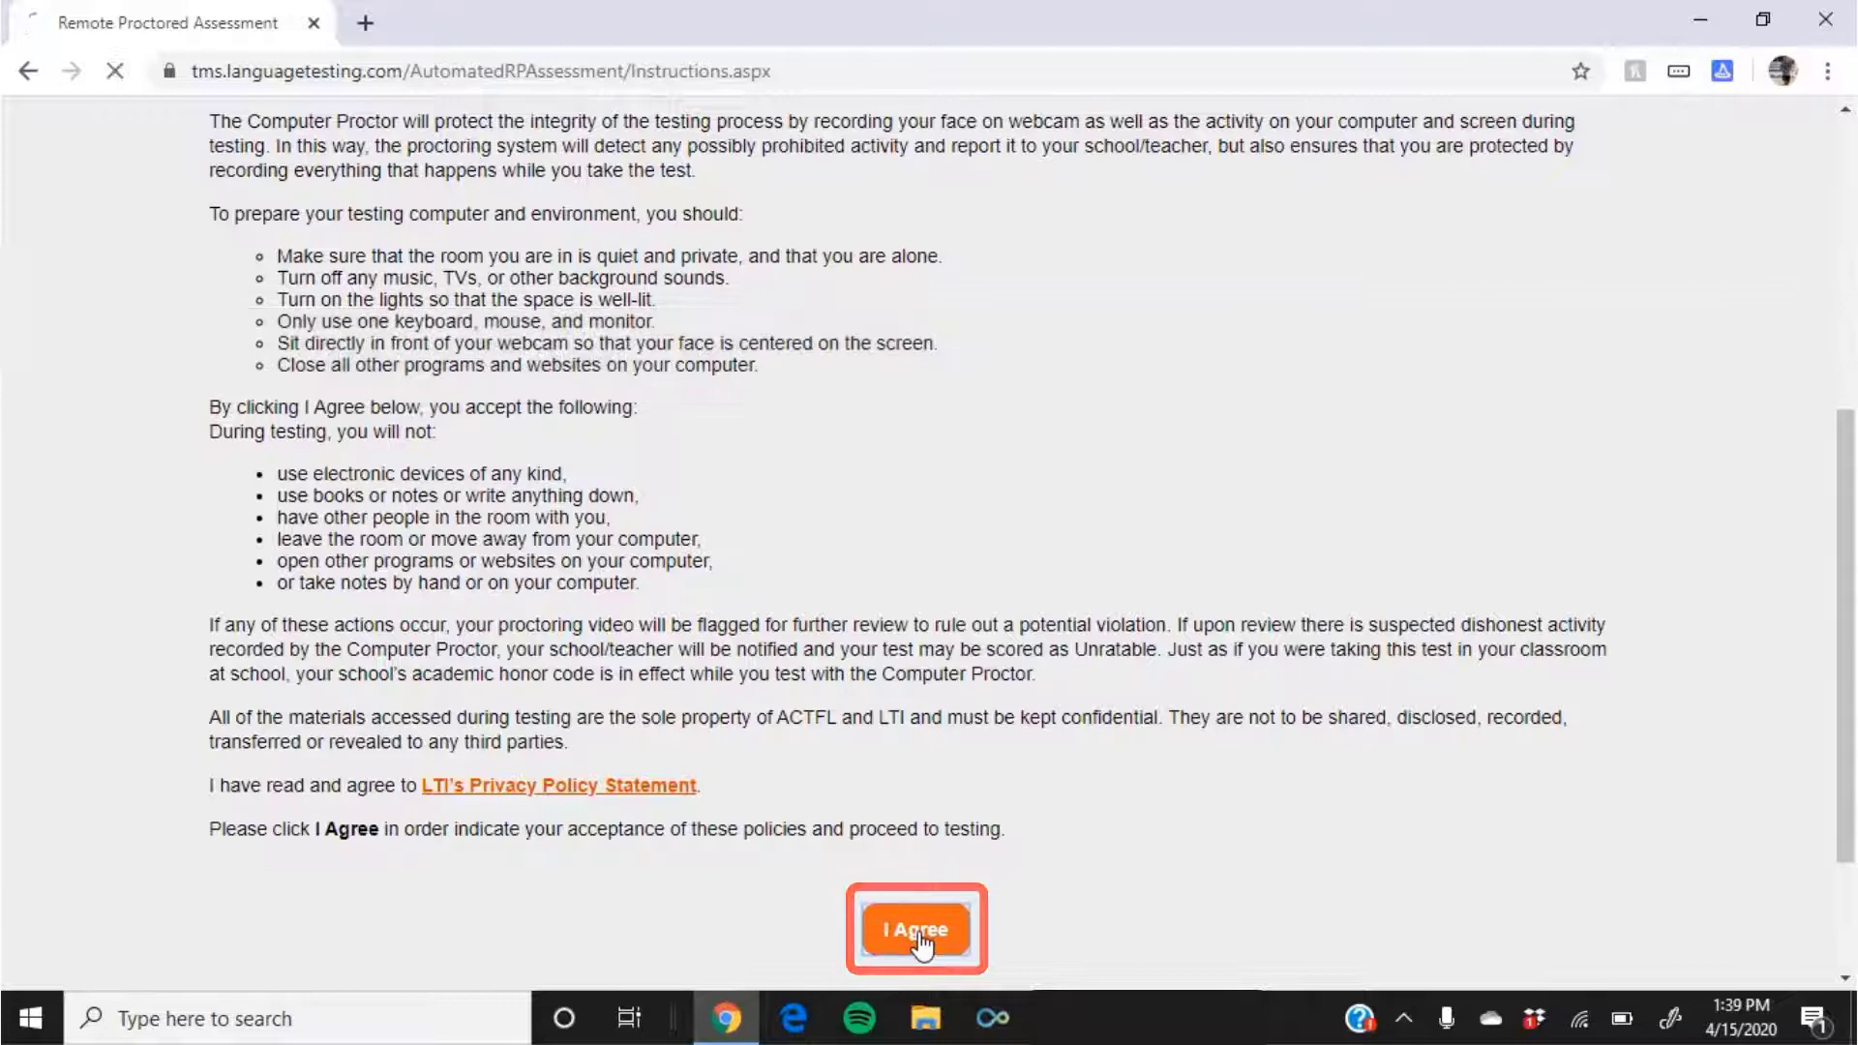
Step: Agree to the Computer Proctoring terms to reach the Test Details page
{"action": "left_click", "coordinate": [921, 937]}
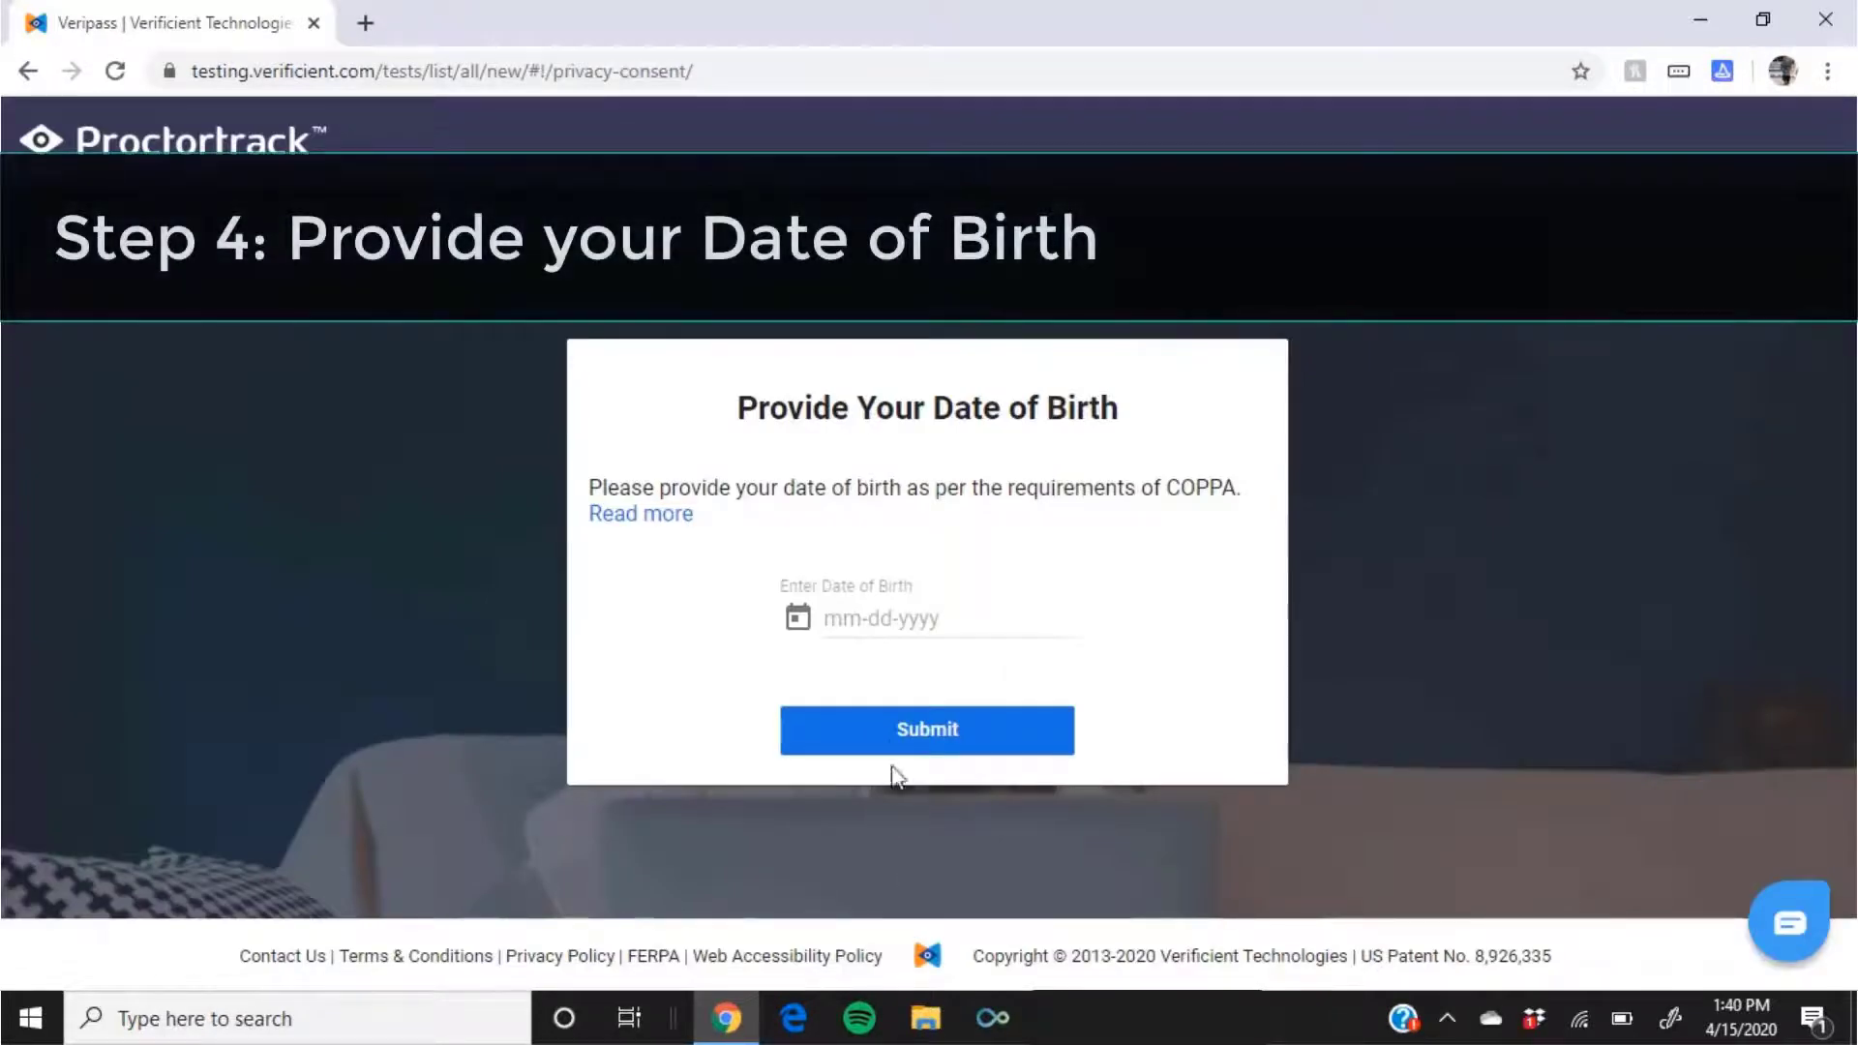
Step: Choose the birth year and date in the calendar and submit the date of birth
{"action": "left_click", "coordinate": [881, 616]}
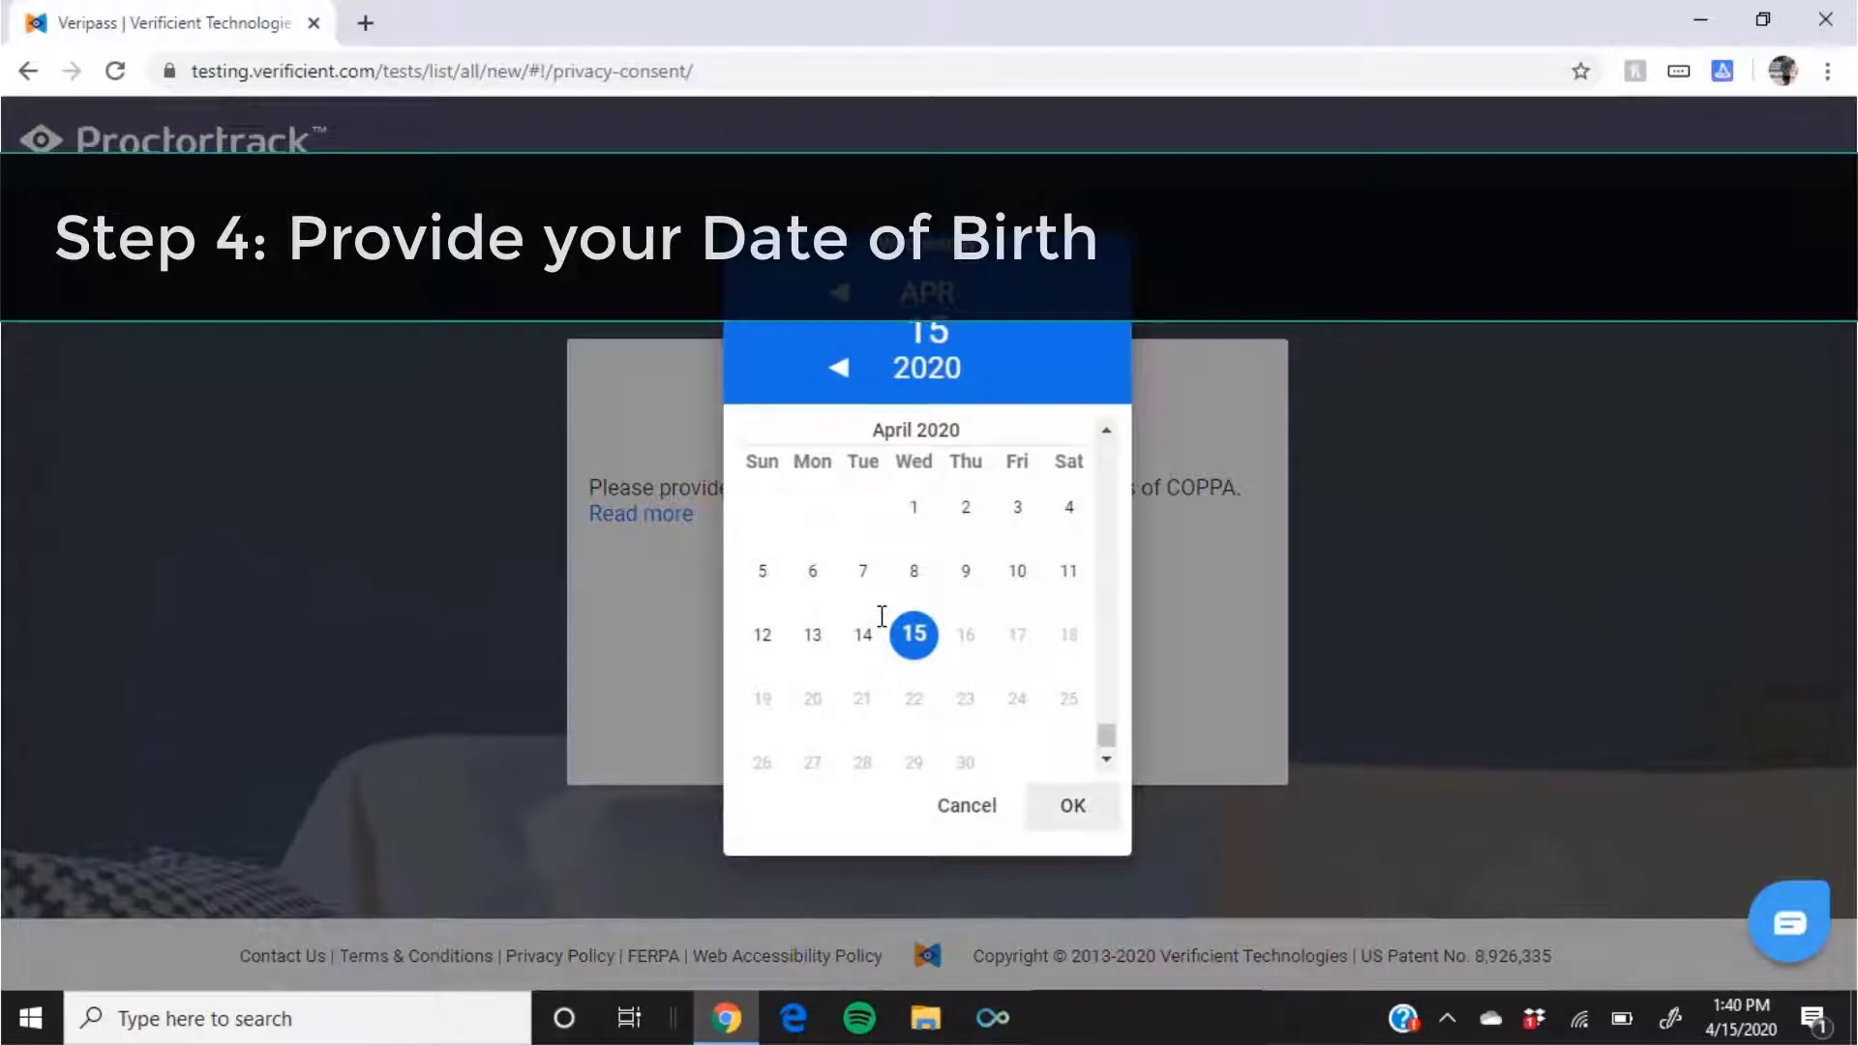
{"action": "left_click", "coordinate": [919, 369]}
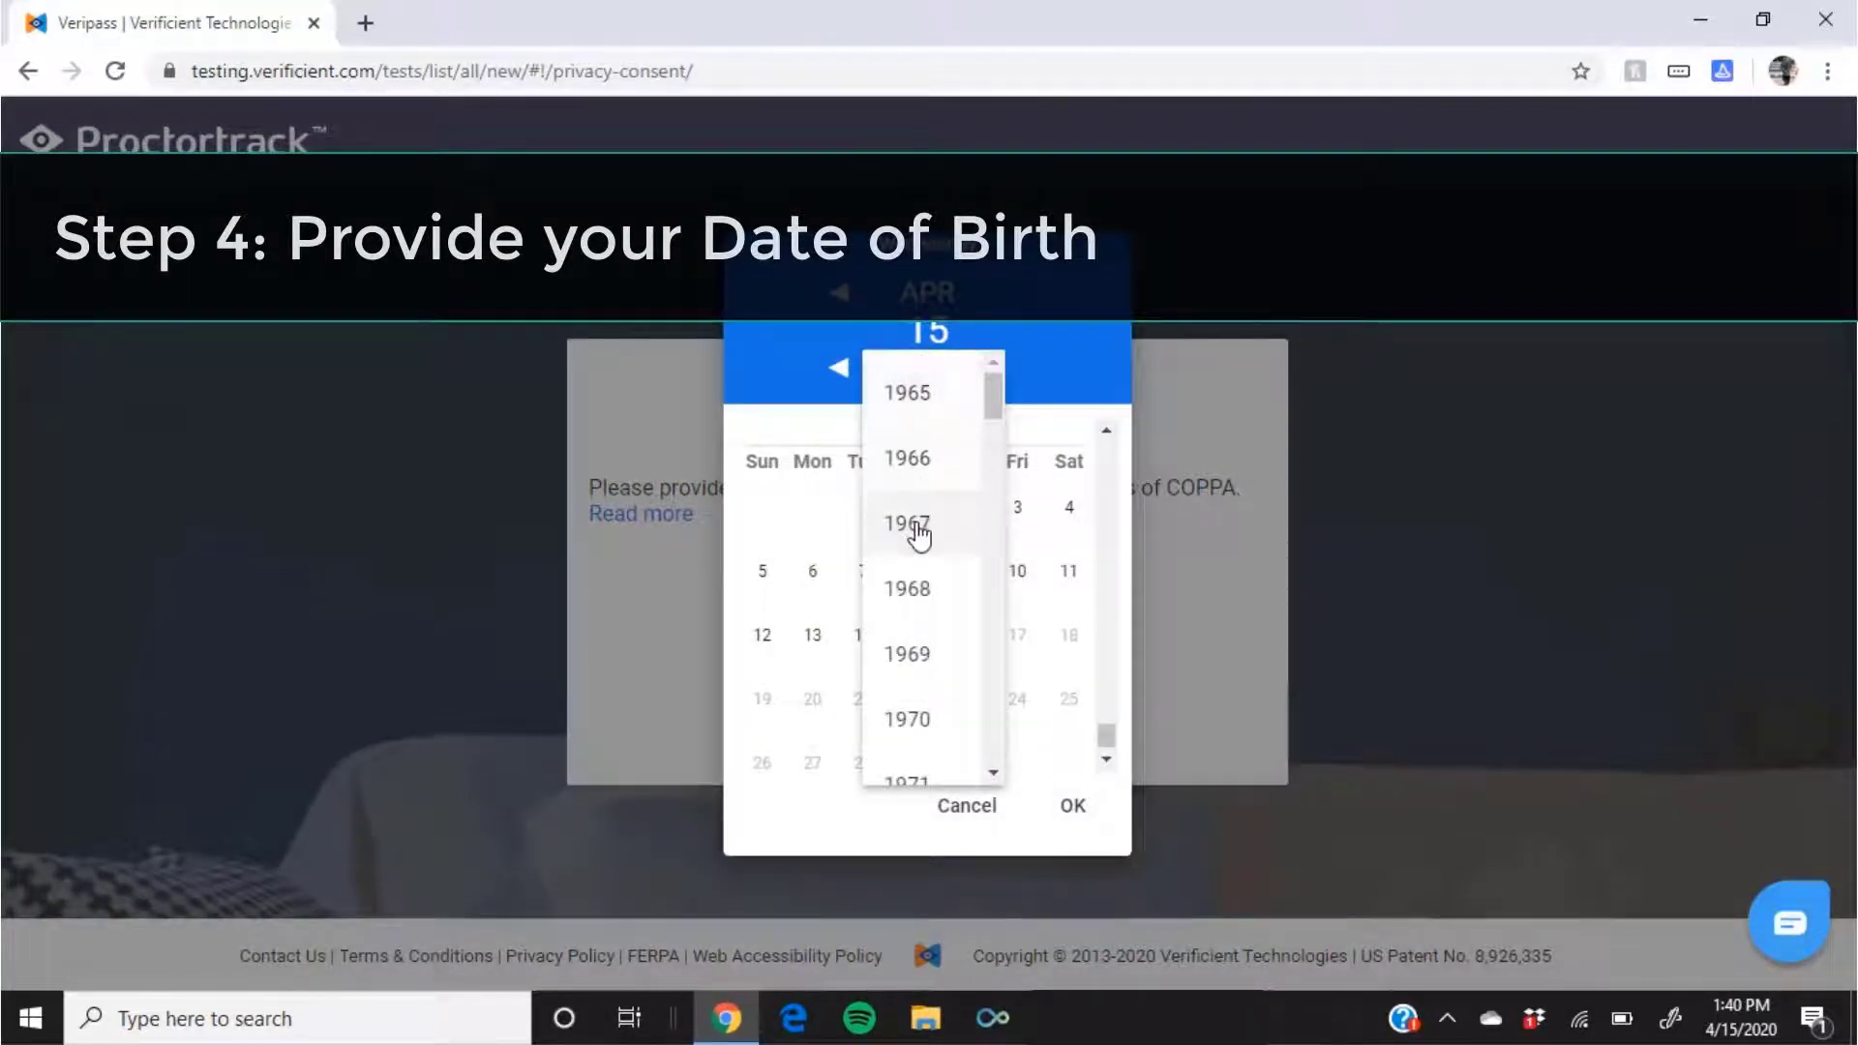
{"action": "scroll", "coordinate": [920, 535], "scroll_direction": "down", "scroll_amount": 6}
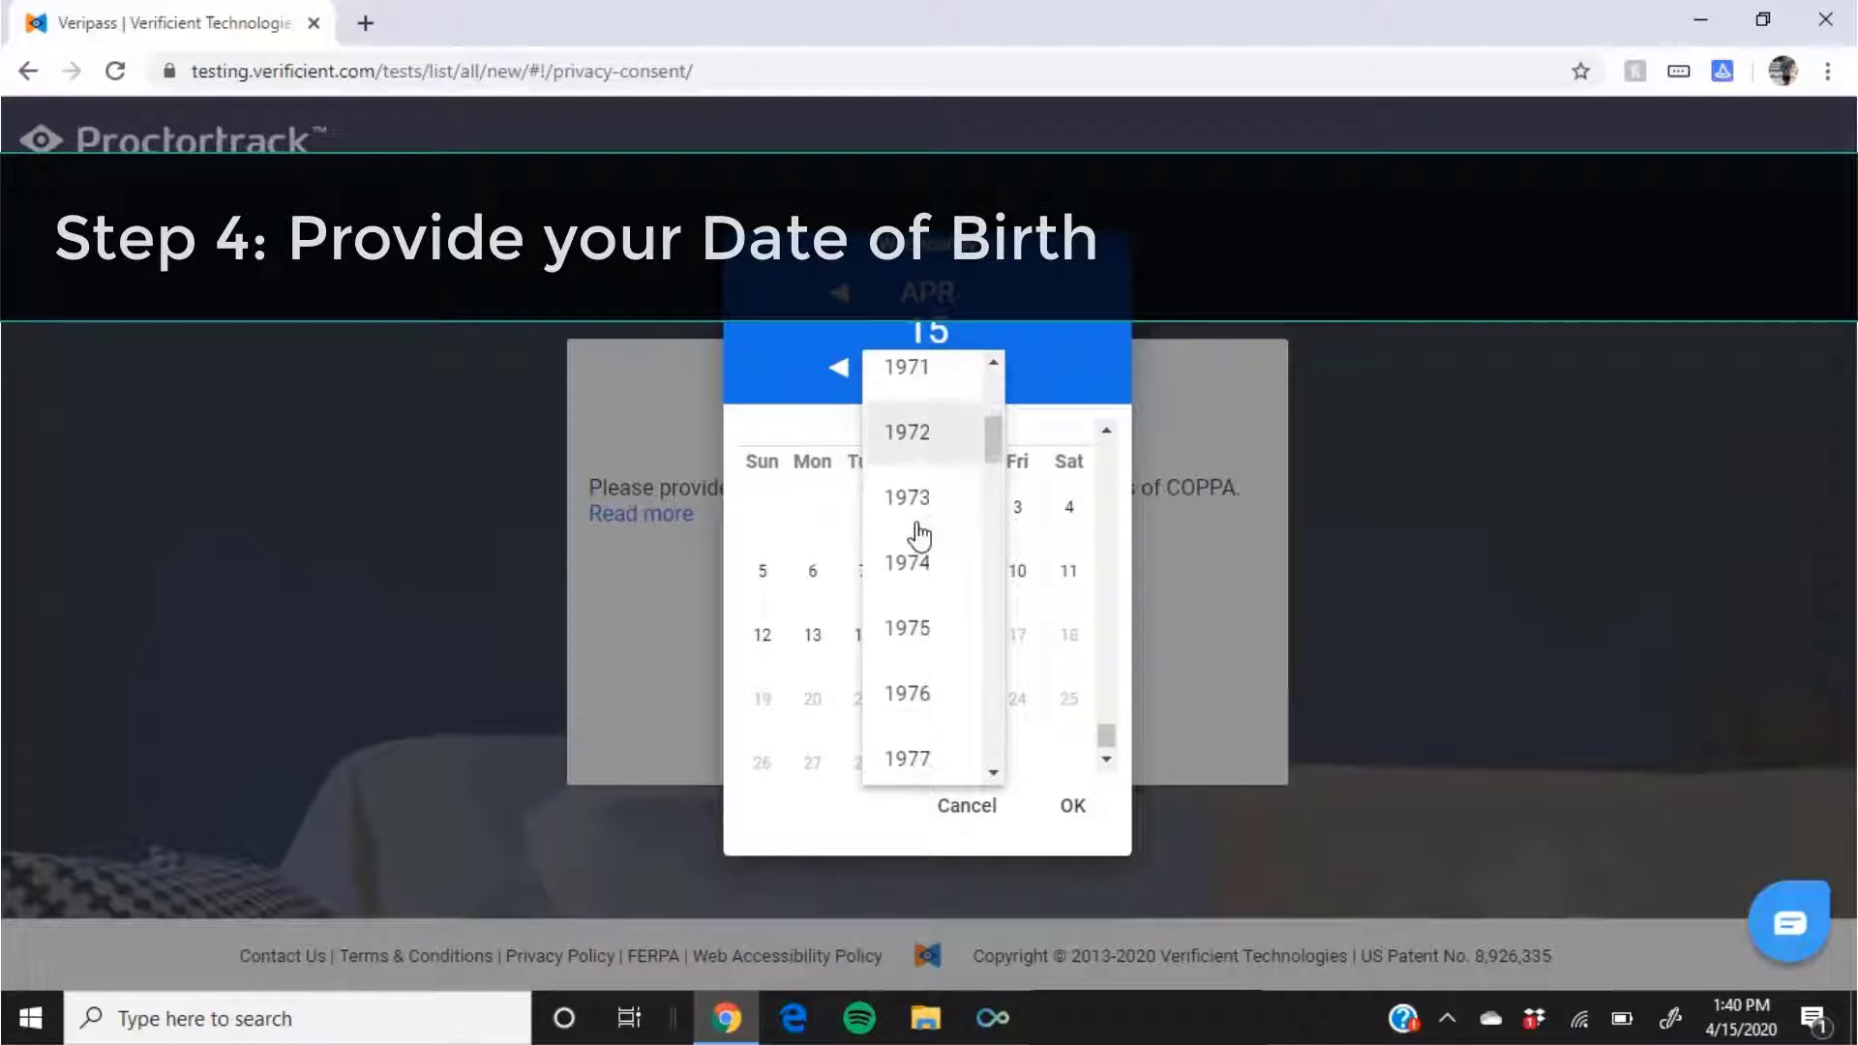
{"action": "scroll", "coordinate": [919, 535], "scroll_direction": "down", "scroll_amount": 5}
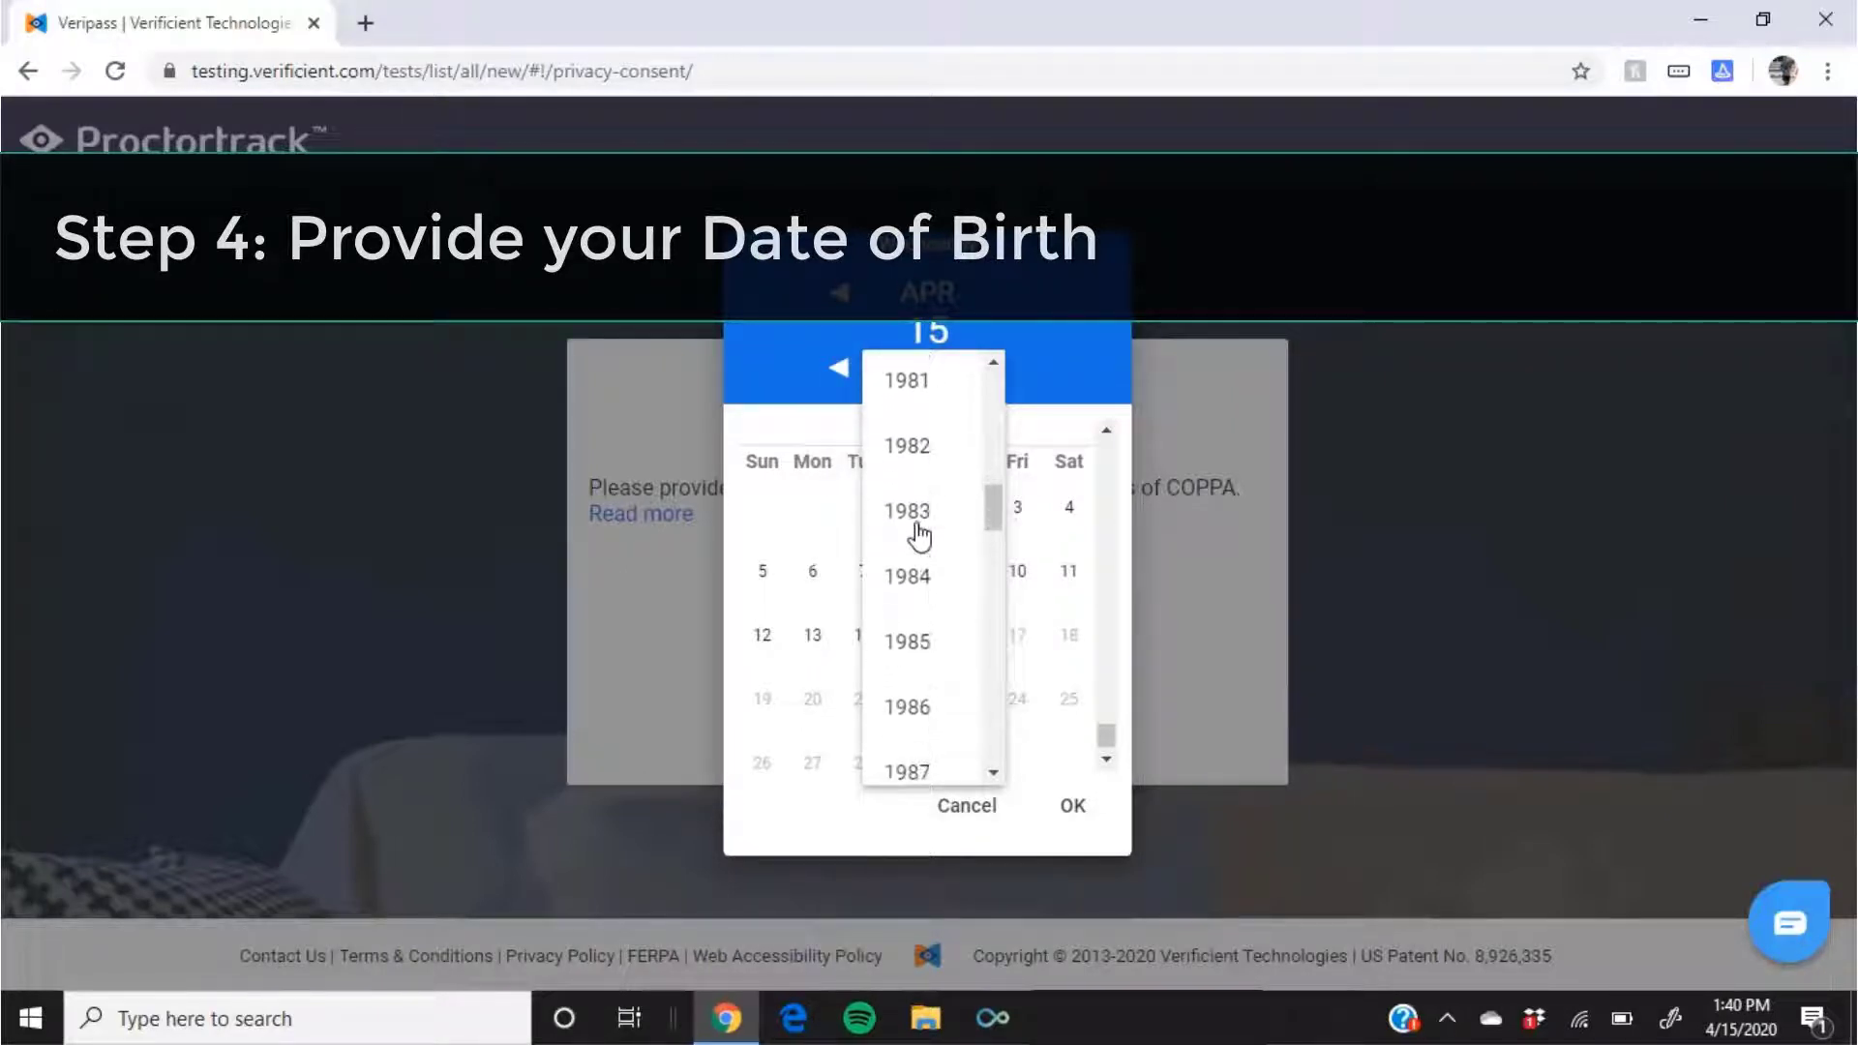
{"action": "scroll", "coordinate": [920, 535], "scroll_direction": "down", "scroll_amount": 5}
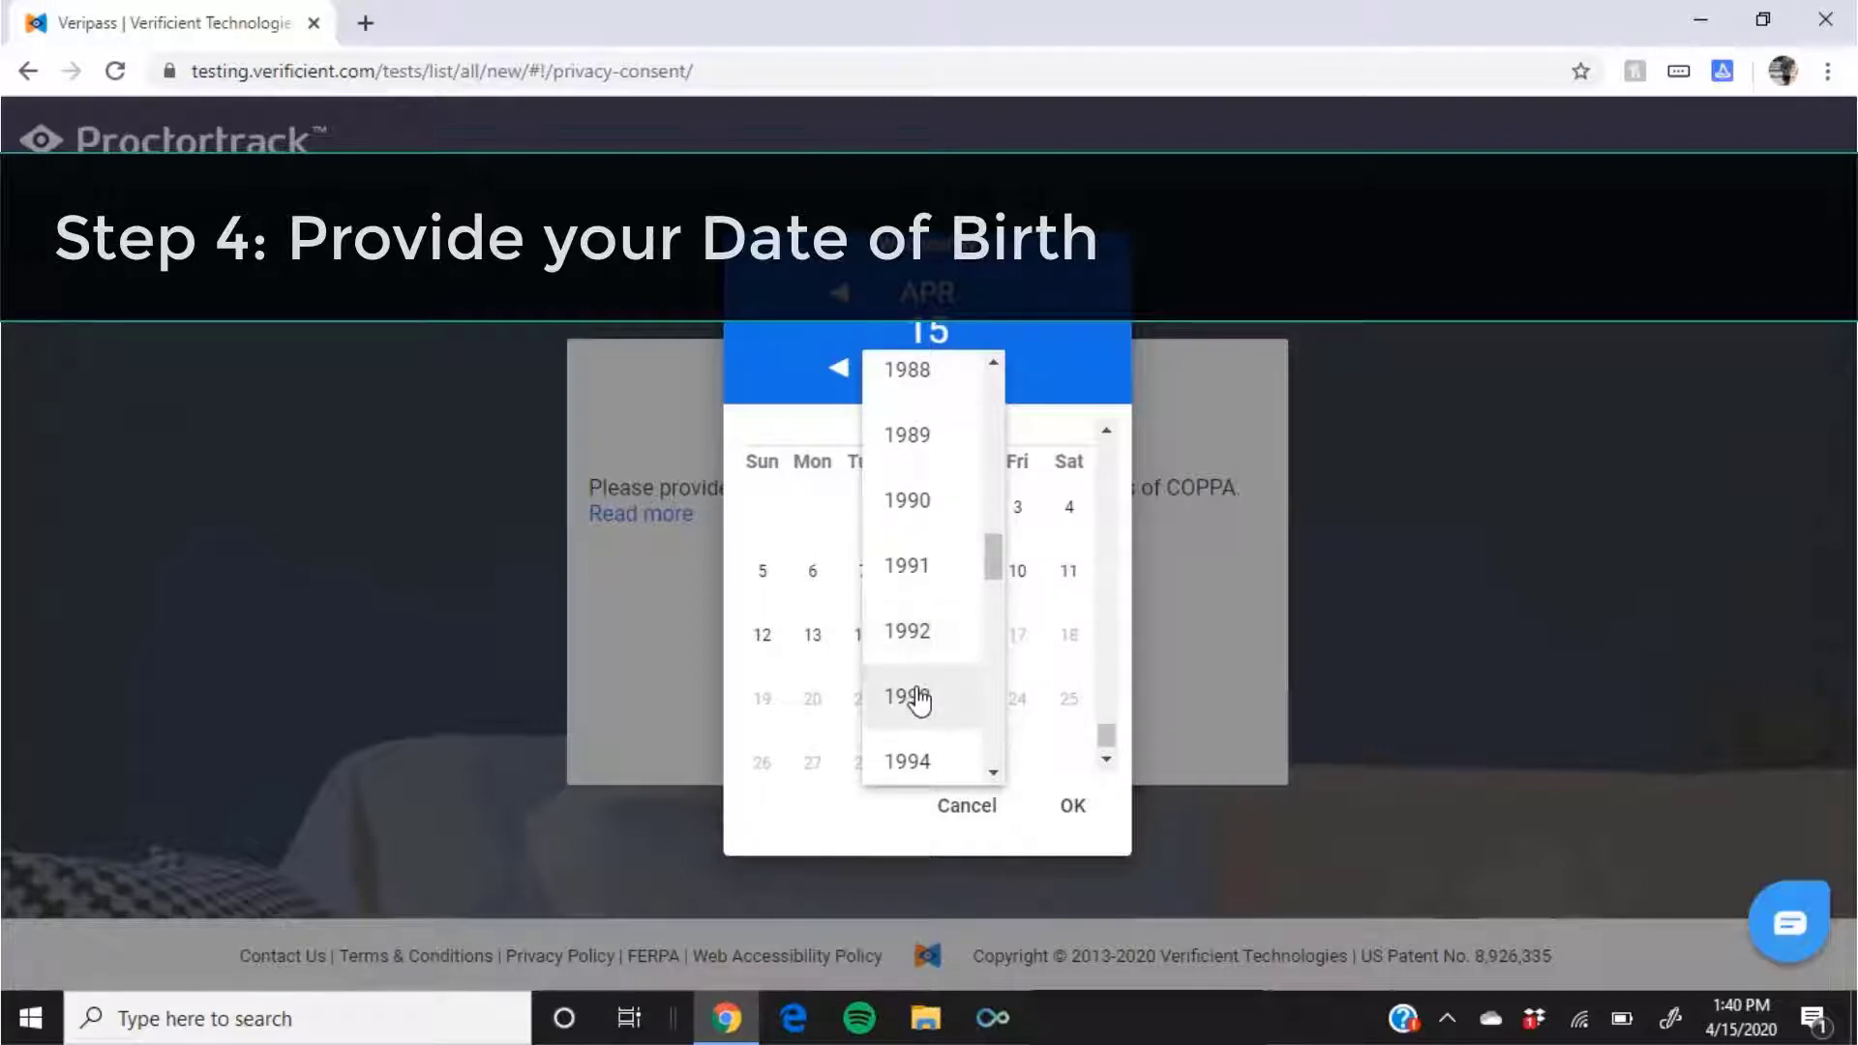
{"action": "left_click", "coordinate": [917, 698]}
{"action": "left_click", "coordinate": [913, 696]}
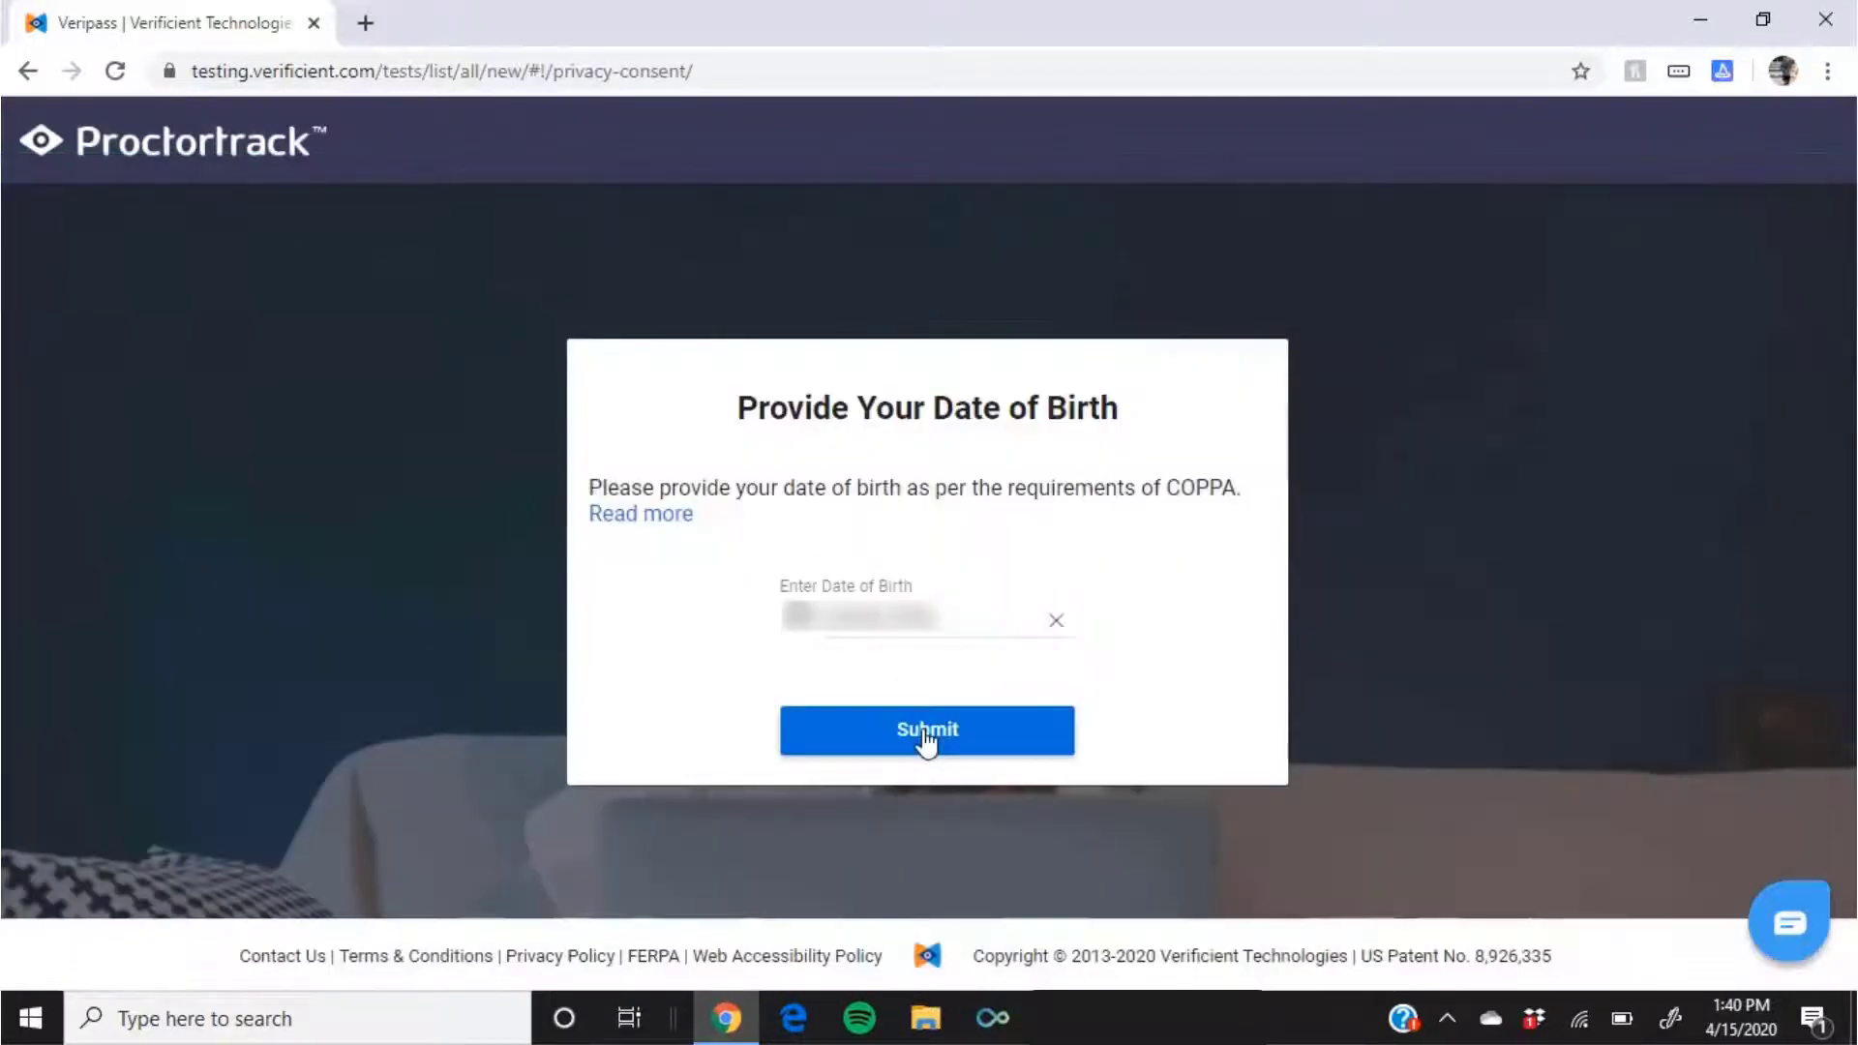
{"action": "left_click", "coordinate": [925, 737]}
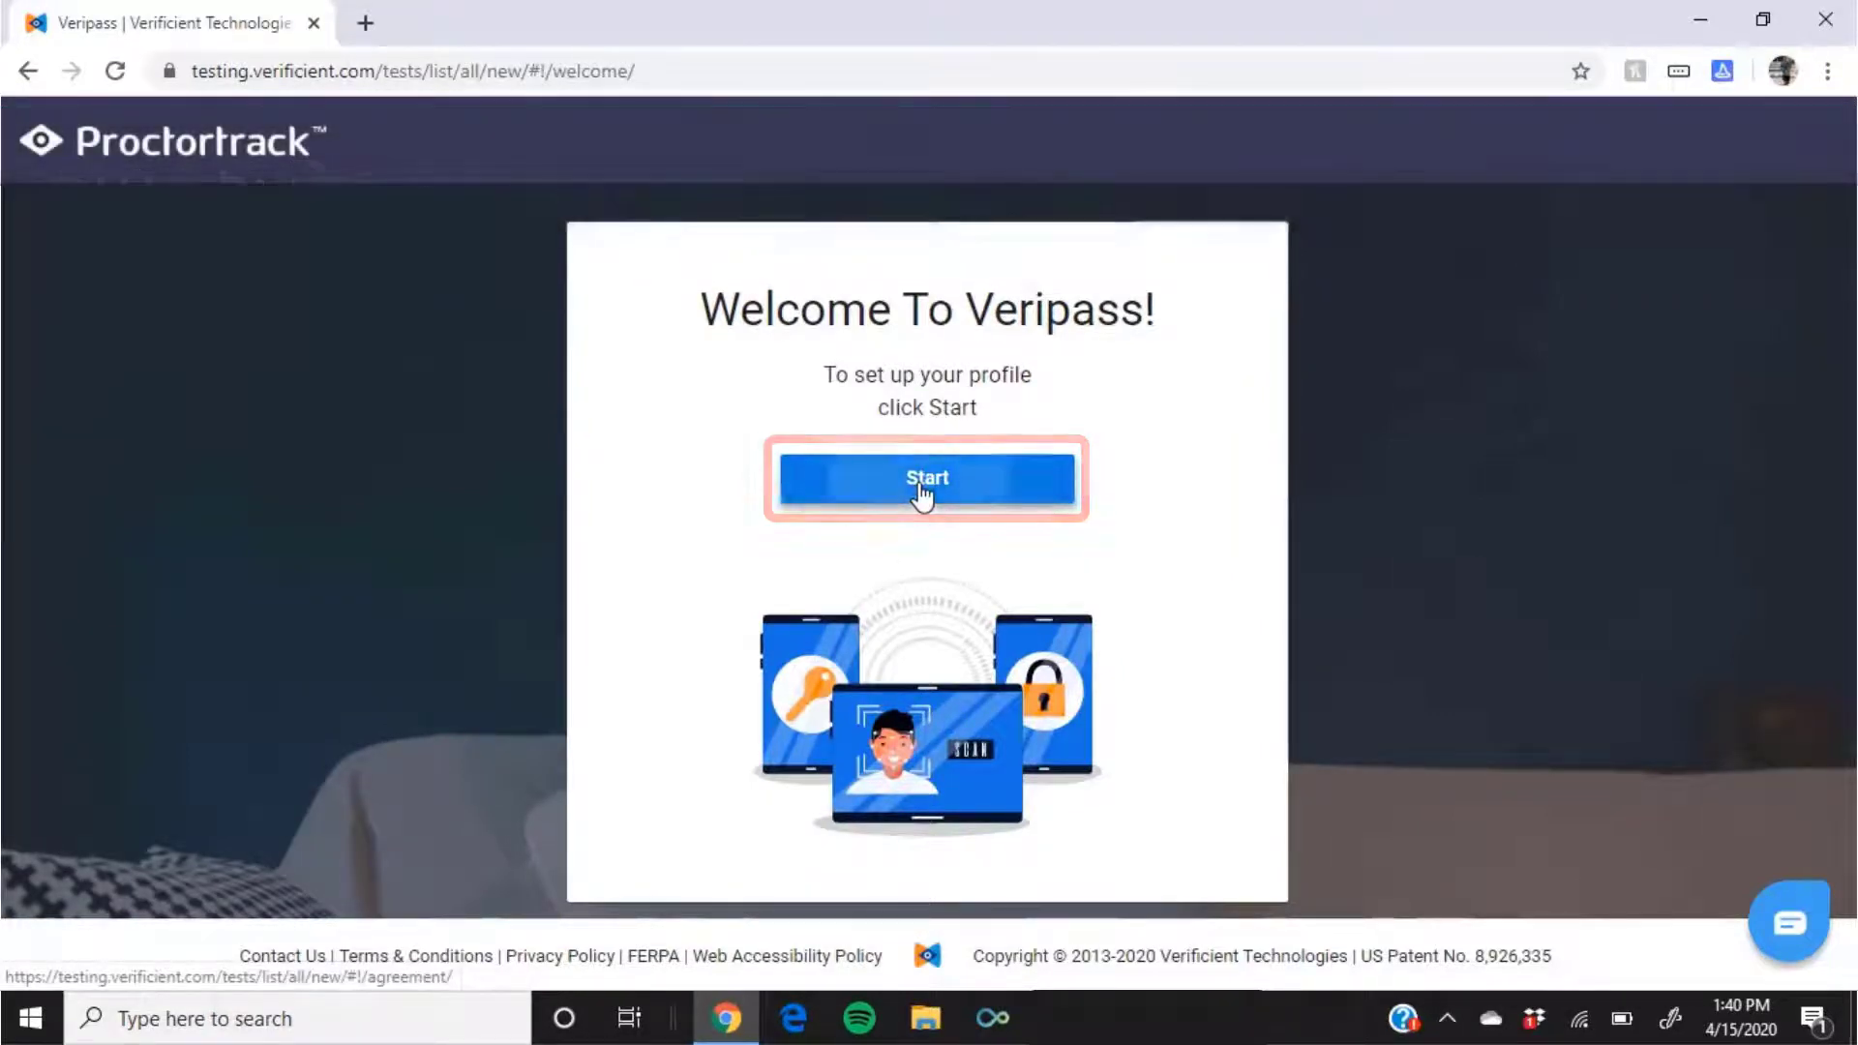
Step: Start Veripass setup, consent to the Agreement Policy, and allow camera and microphone access
{"action": "left_click", "coordinate": [922, 488]}
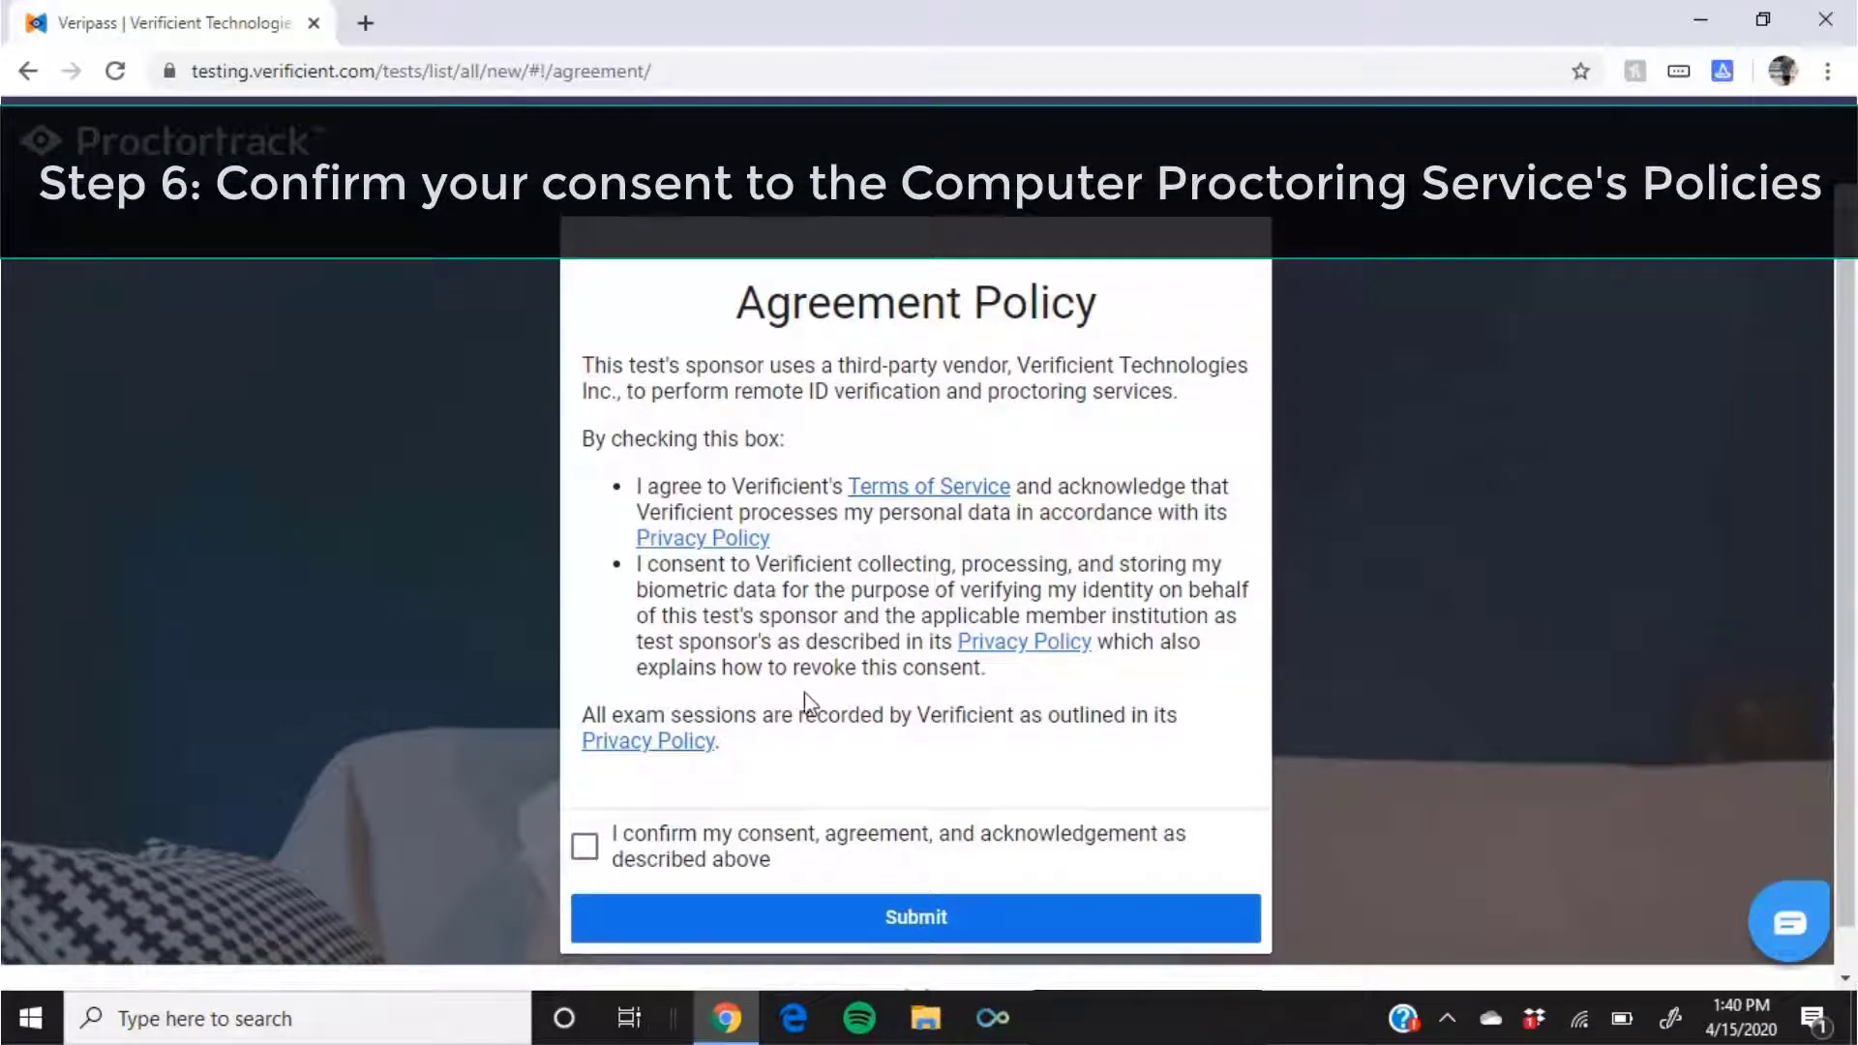
{"action": "left_click", "coordinate": [585, 849]}
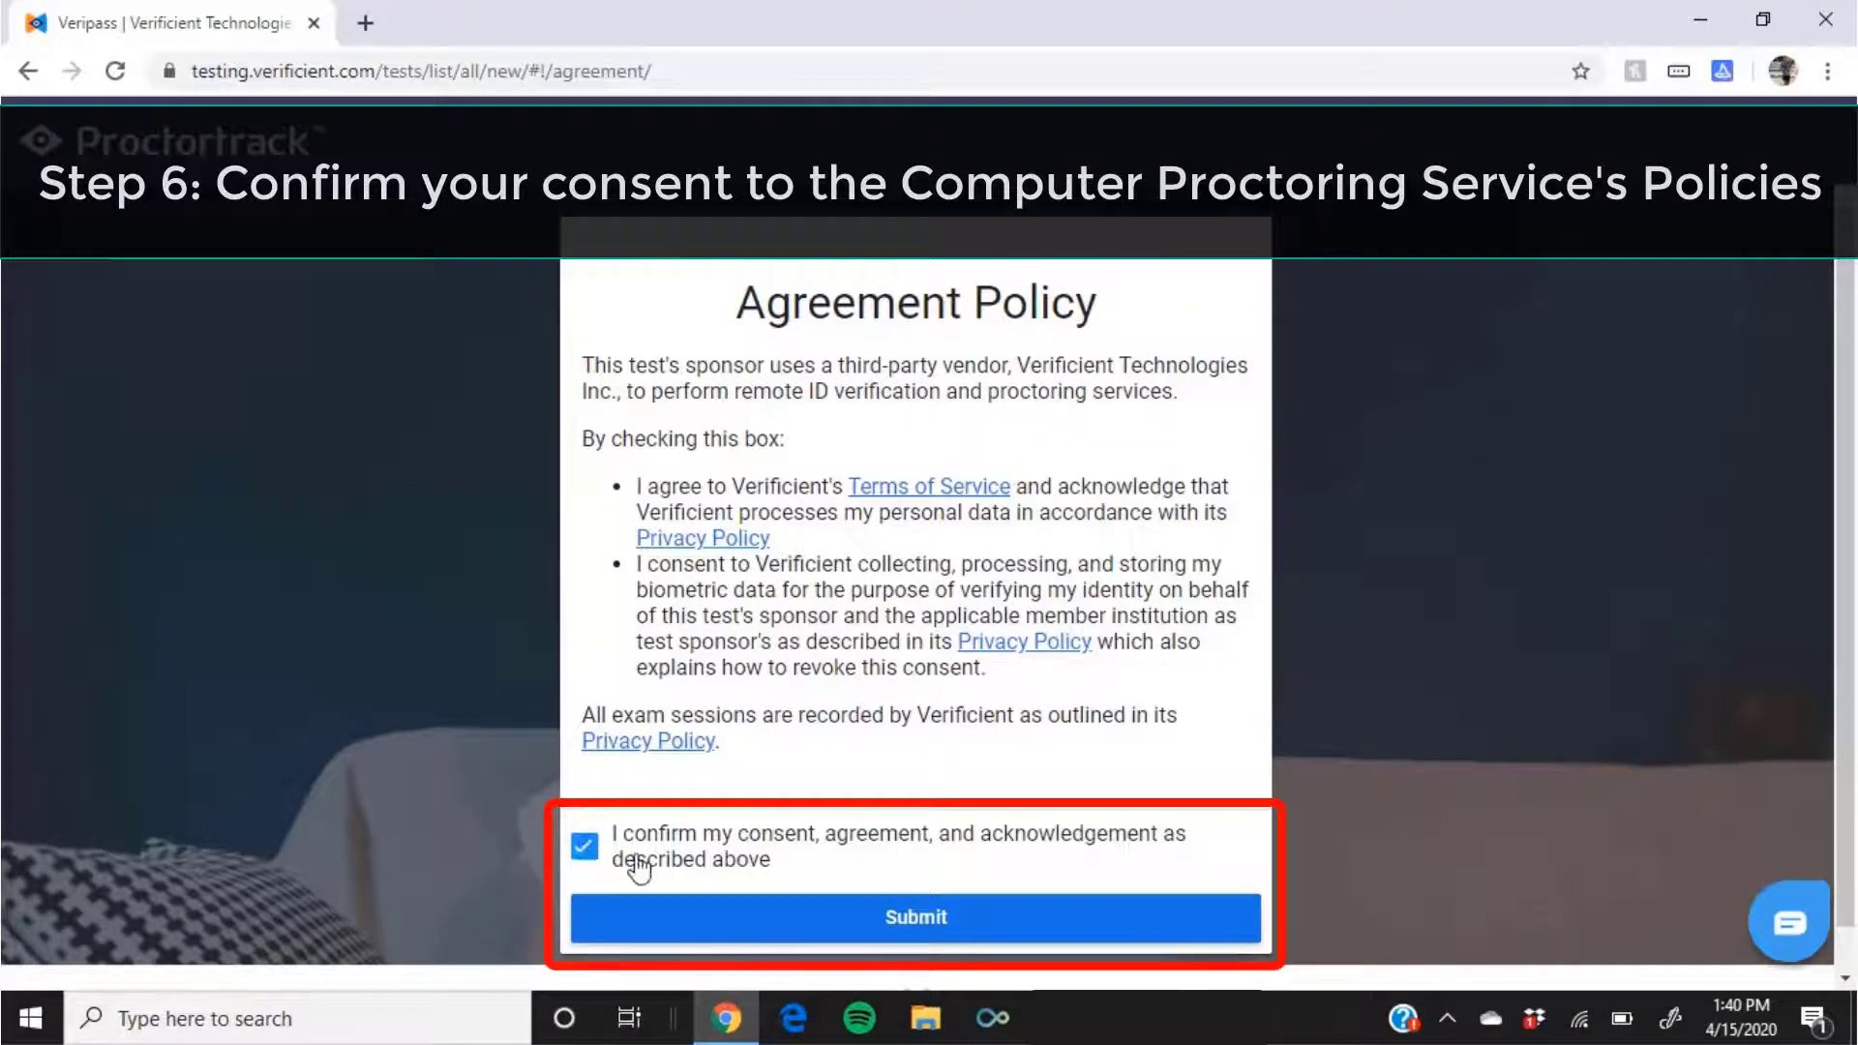
{"action": "left_click", "coordinate": [908, 919]}
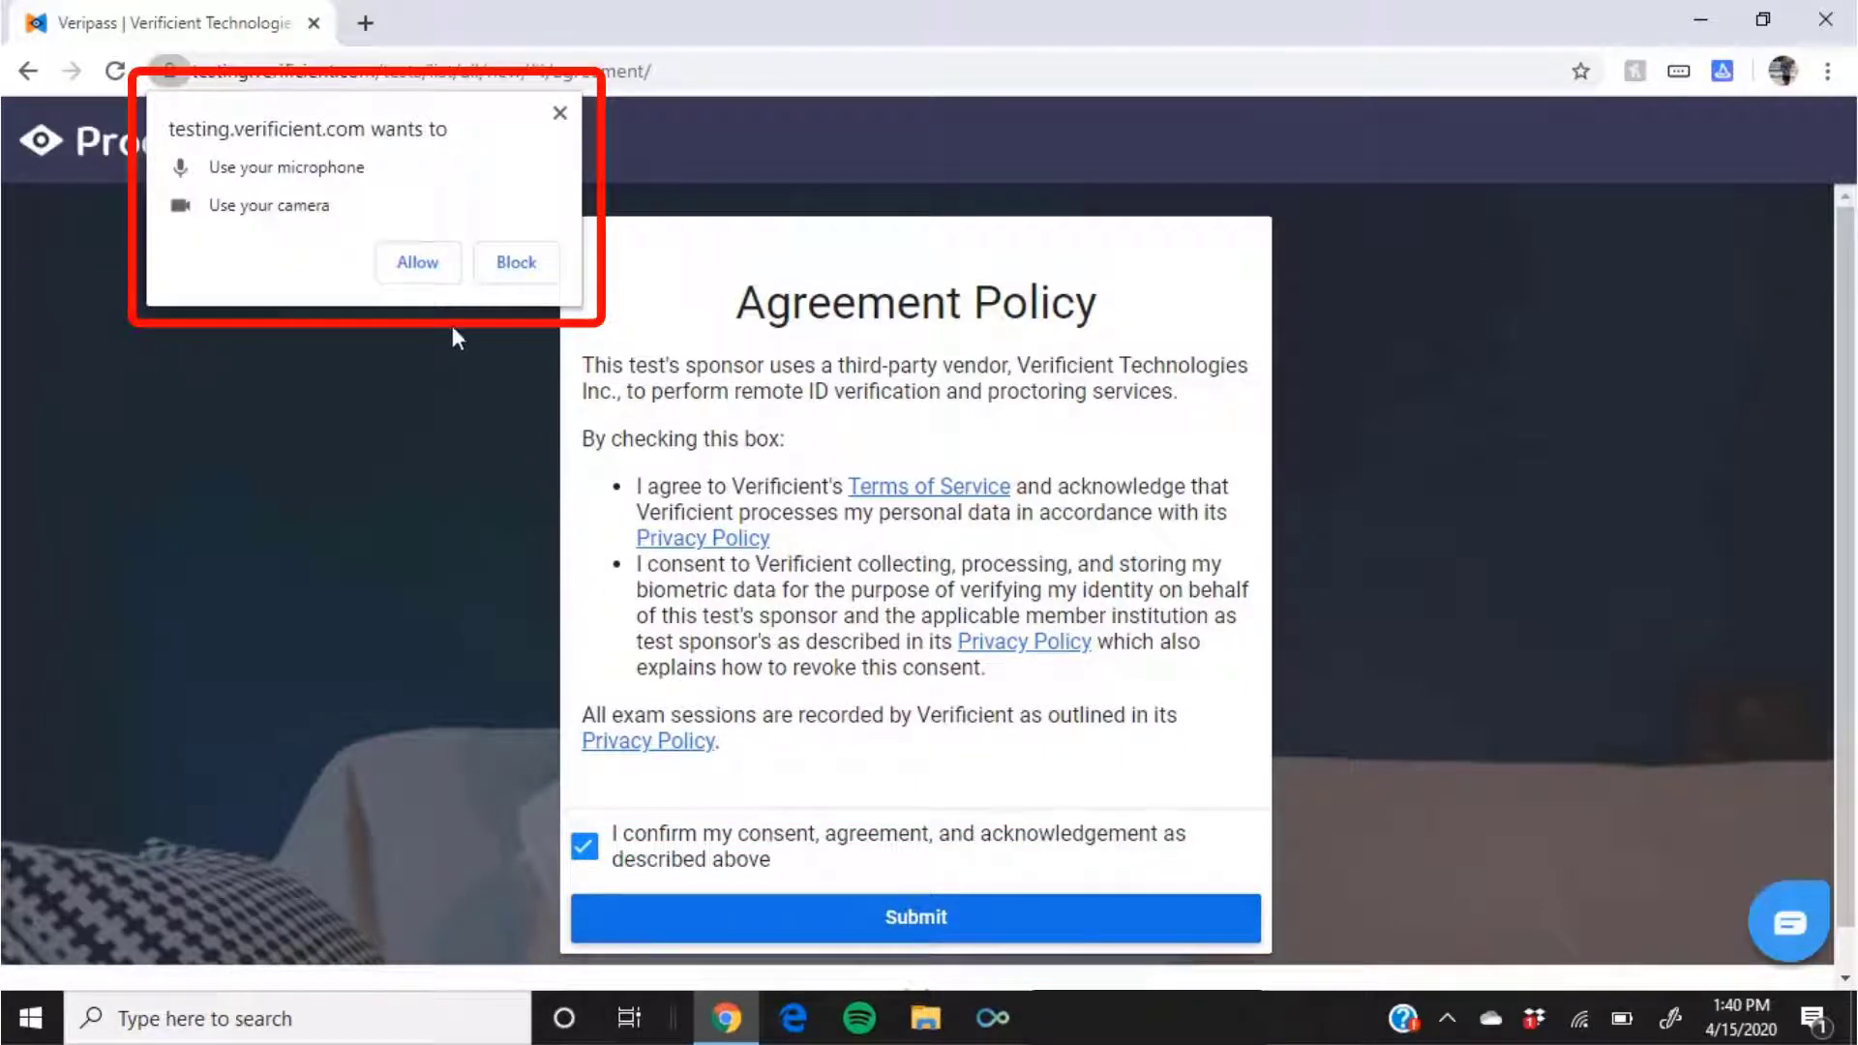
{"action": "left_click", "coordinate": [418, 275]}
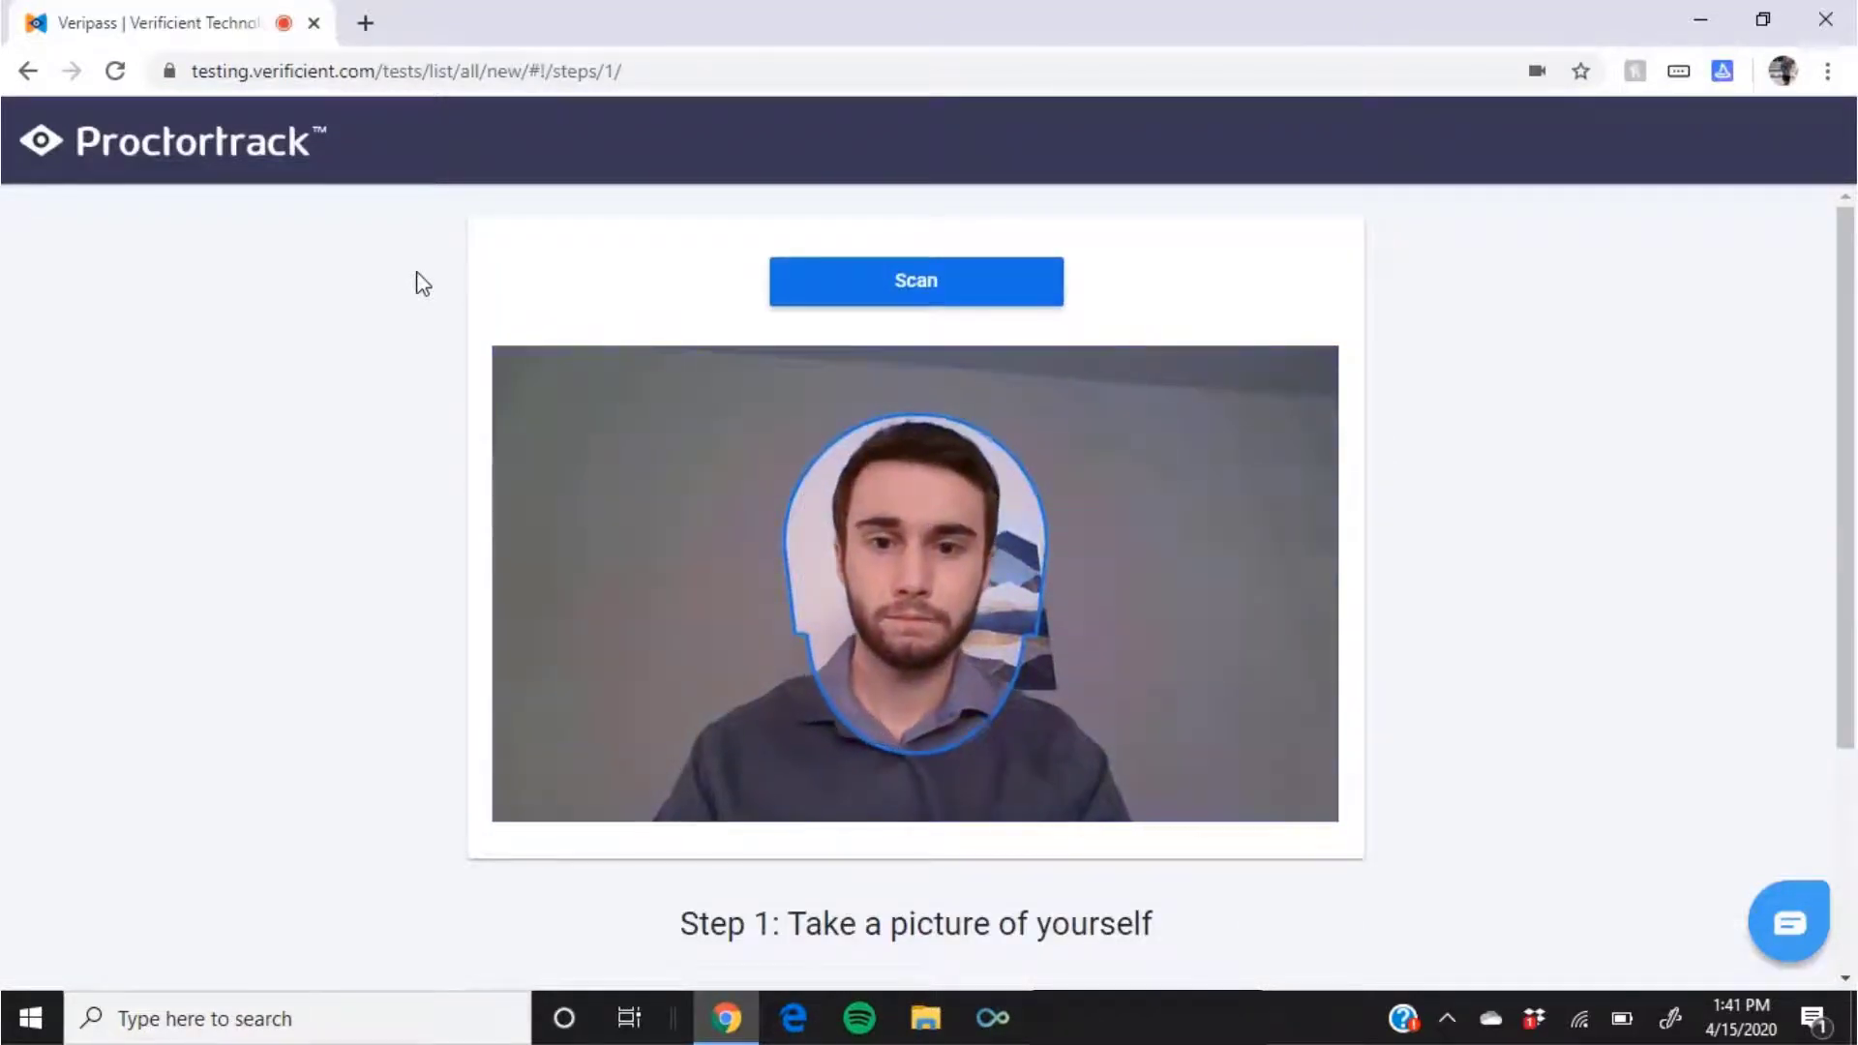
Step: Take a webcam photo of yourself, then confirm and upload it
{"action": "left_click", "coordinate": [891, 288]}
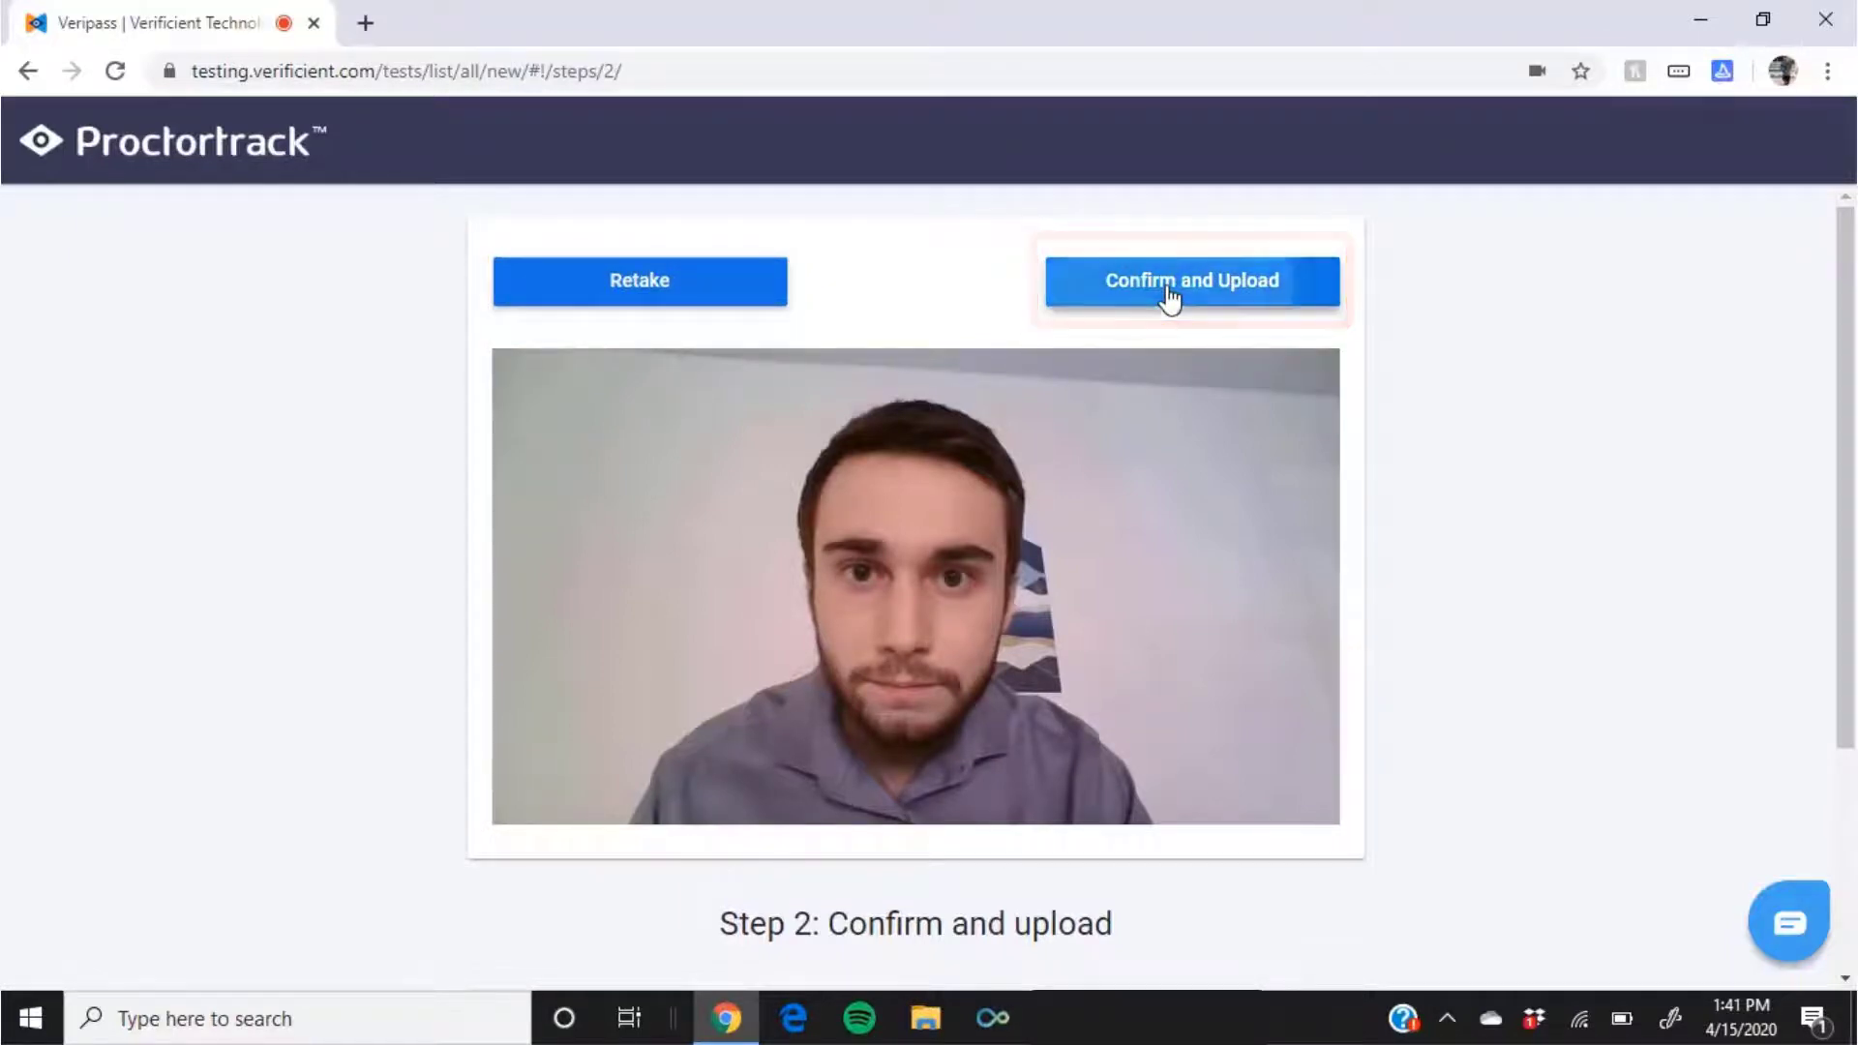
{"action": "left_click", "coordinate": [1169, 290]}
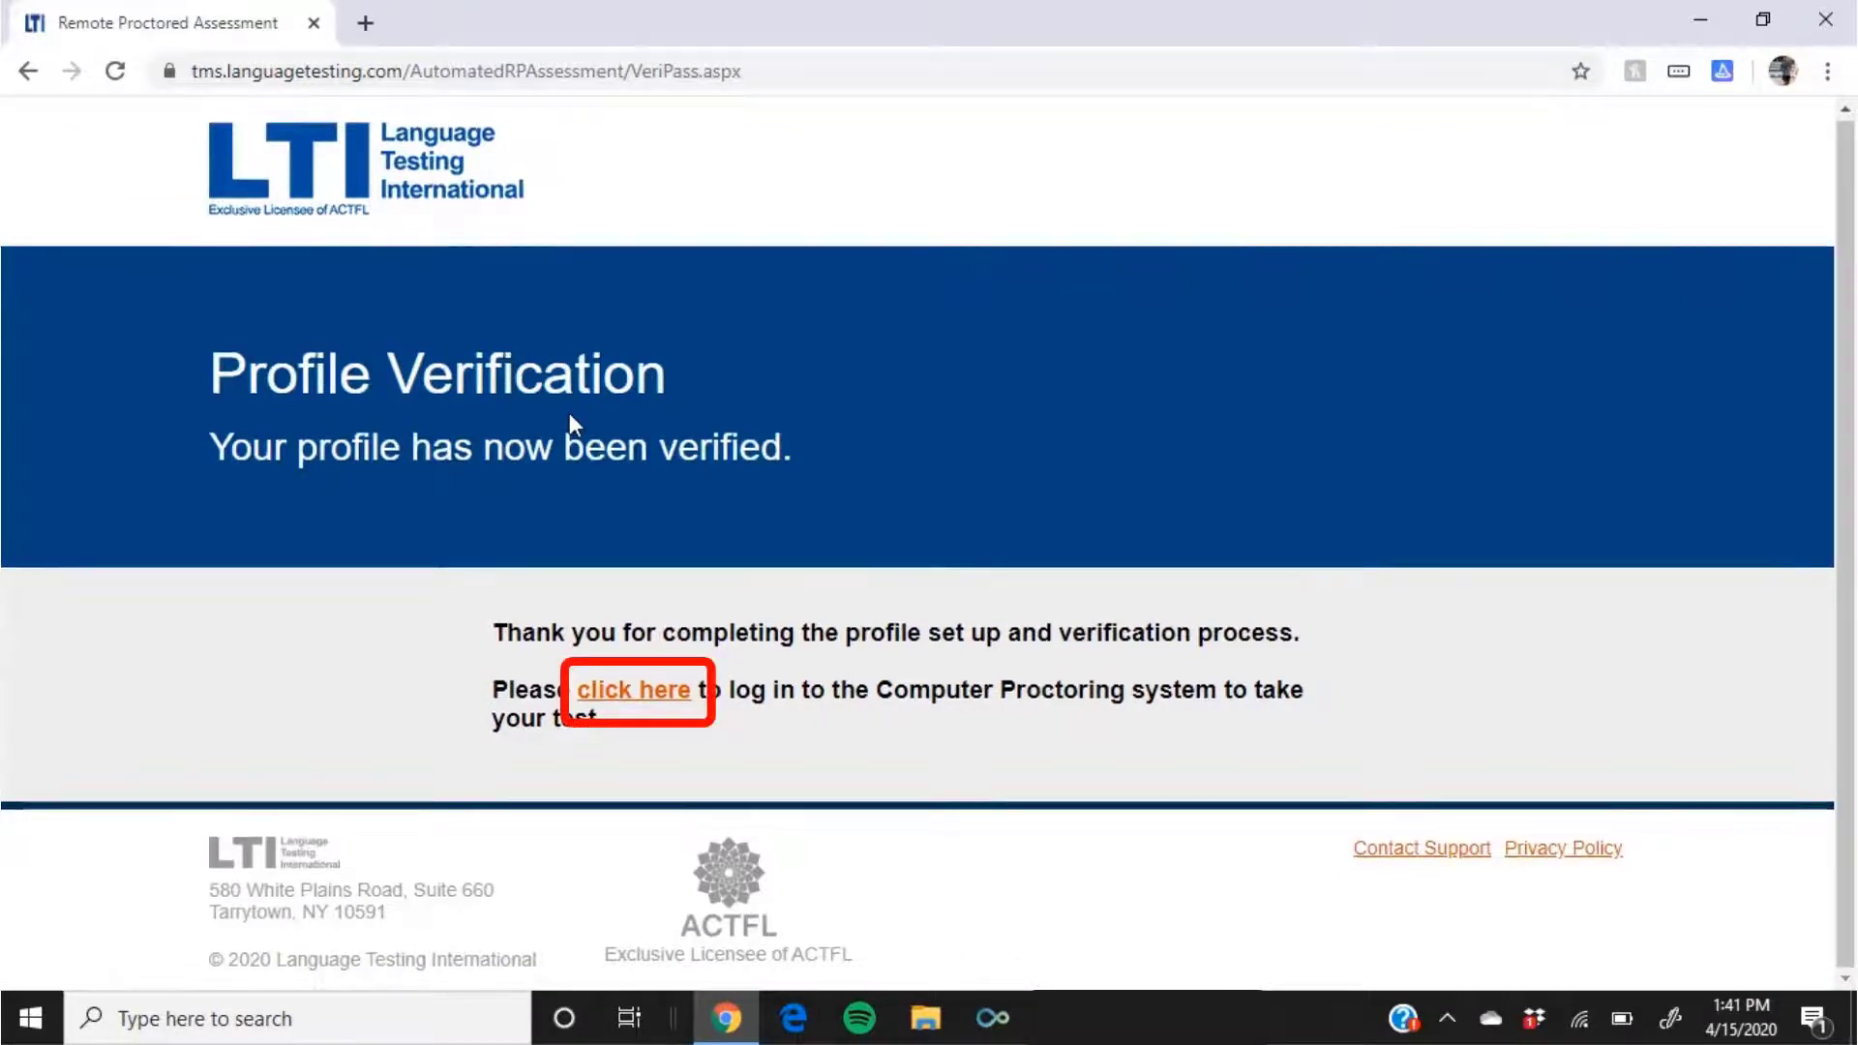
Step: Return to the proctoring login and sign in with the saved LTI ID
{"action": "left_click", "coordinate": [623, 697]}
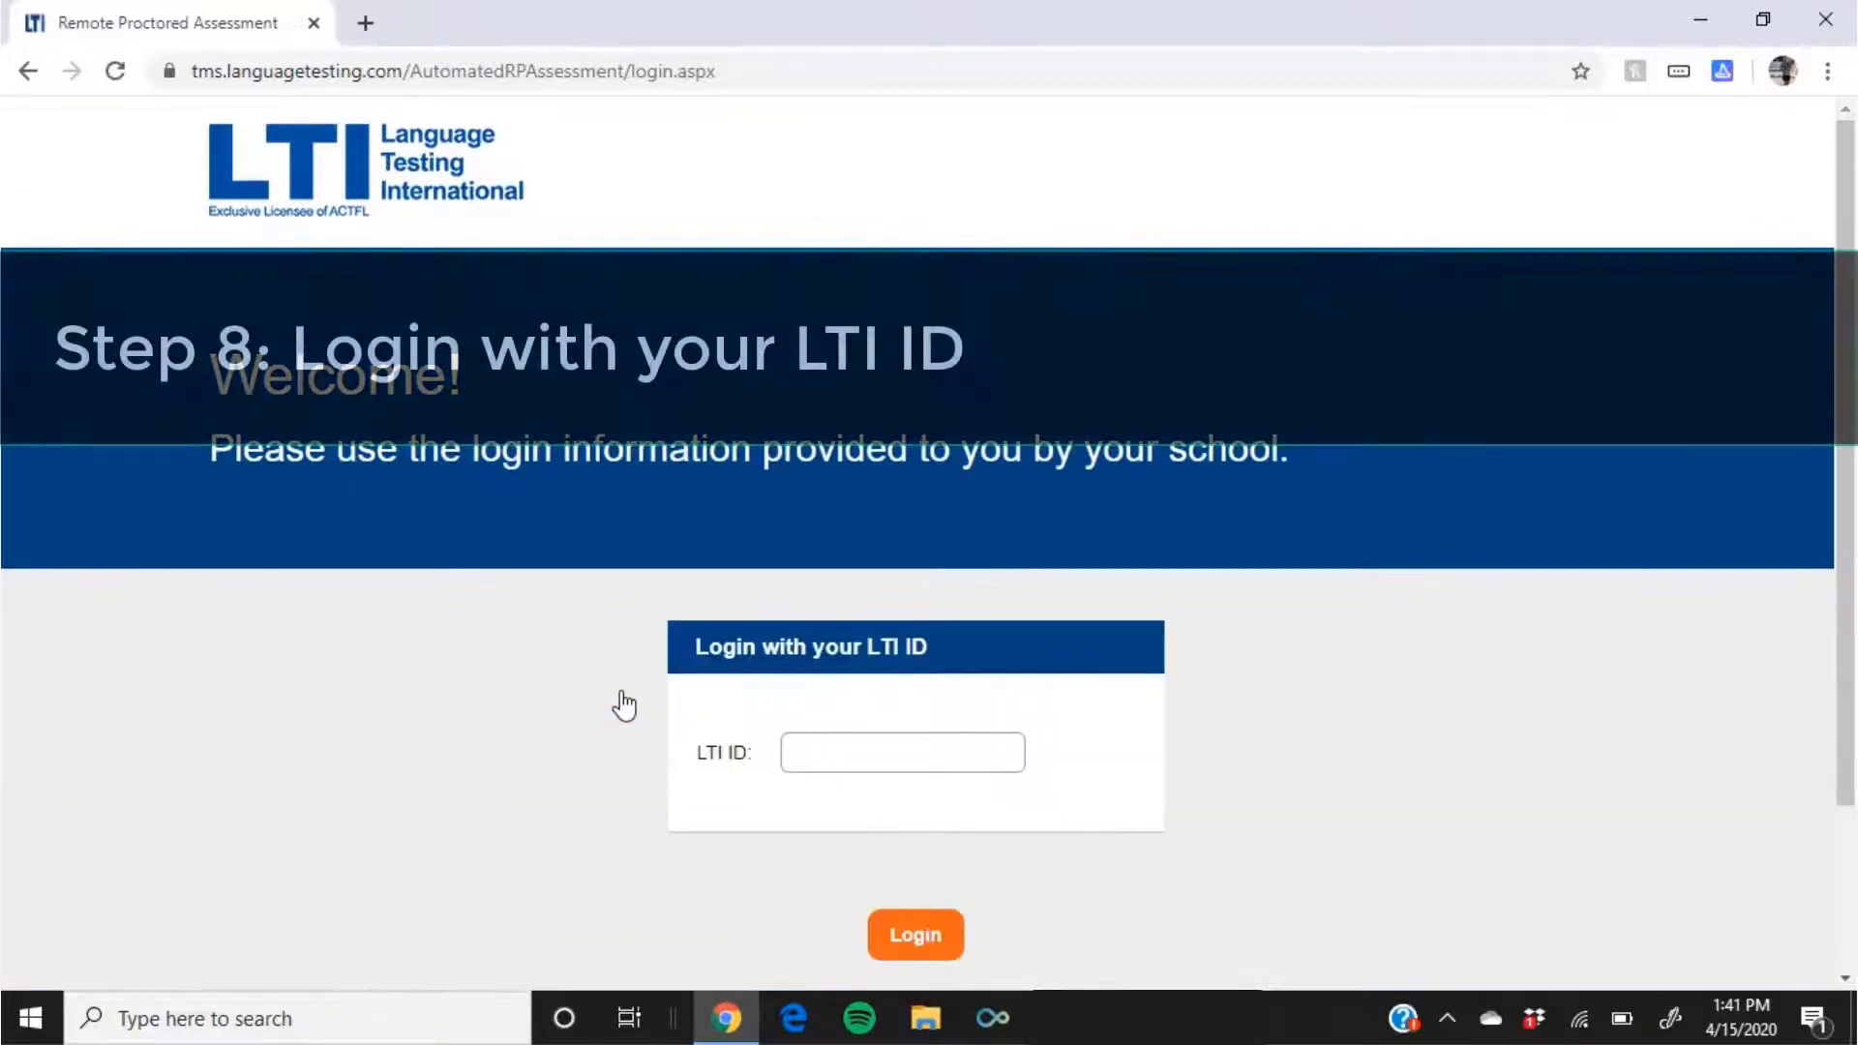
{"action": "left_click", "coordinate": [862, 757]}
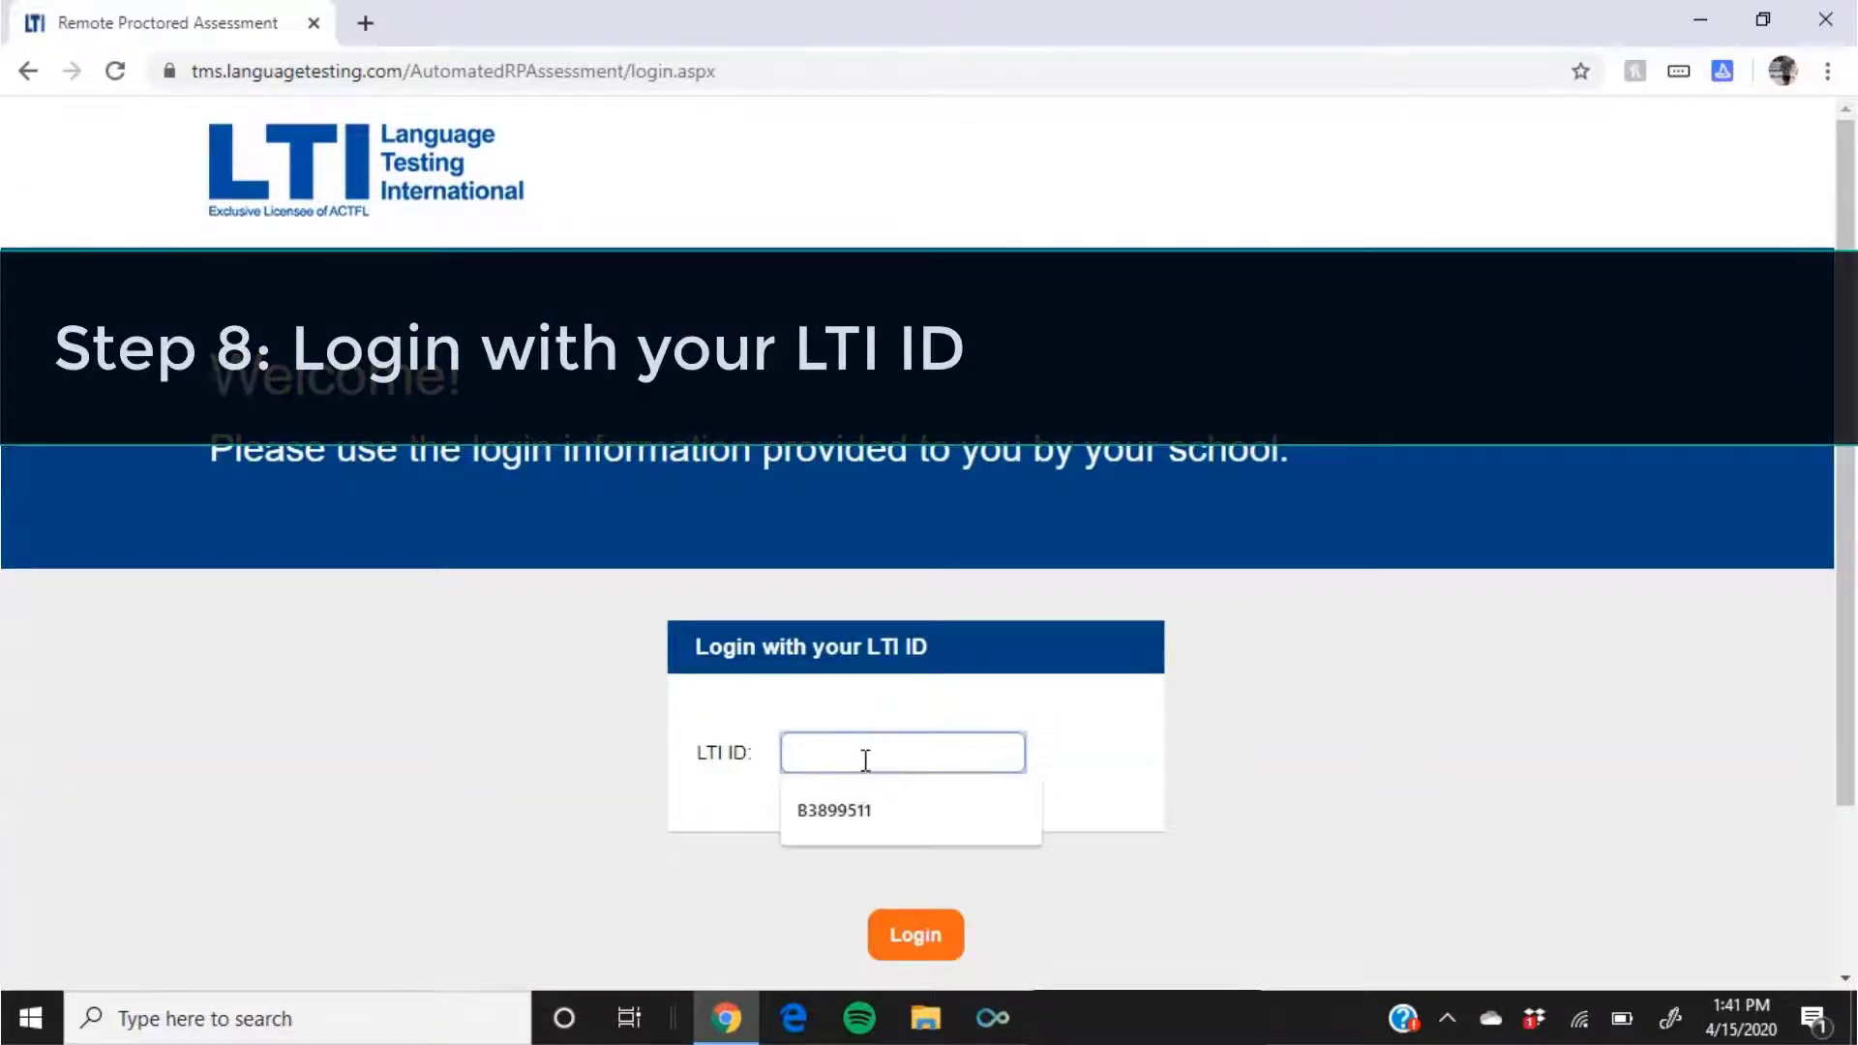
{"action": "left_click", "coordinate": [873, 817]}
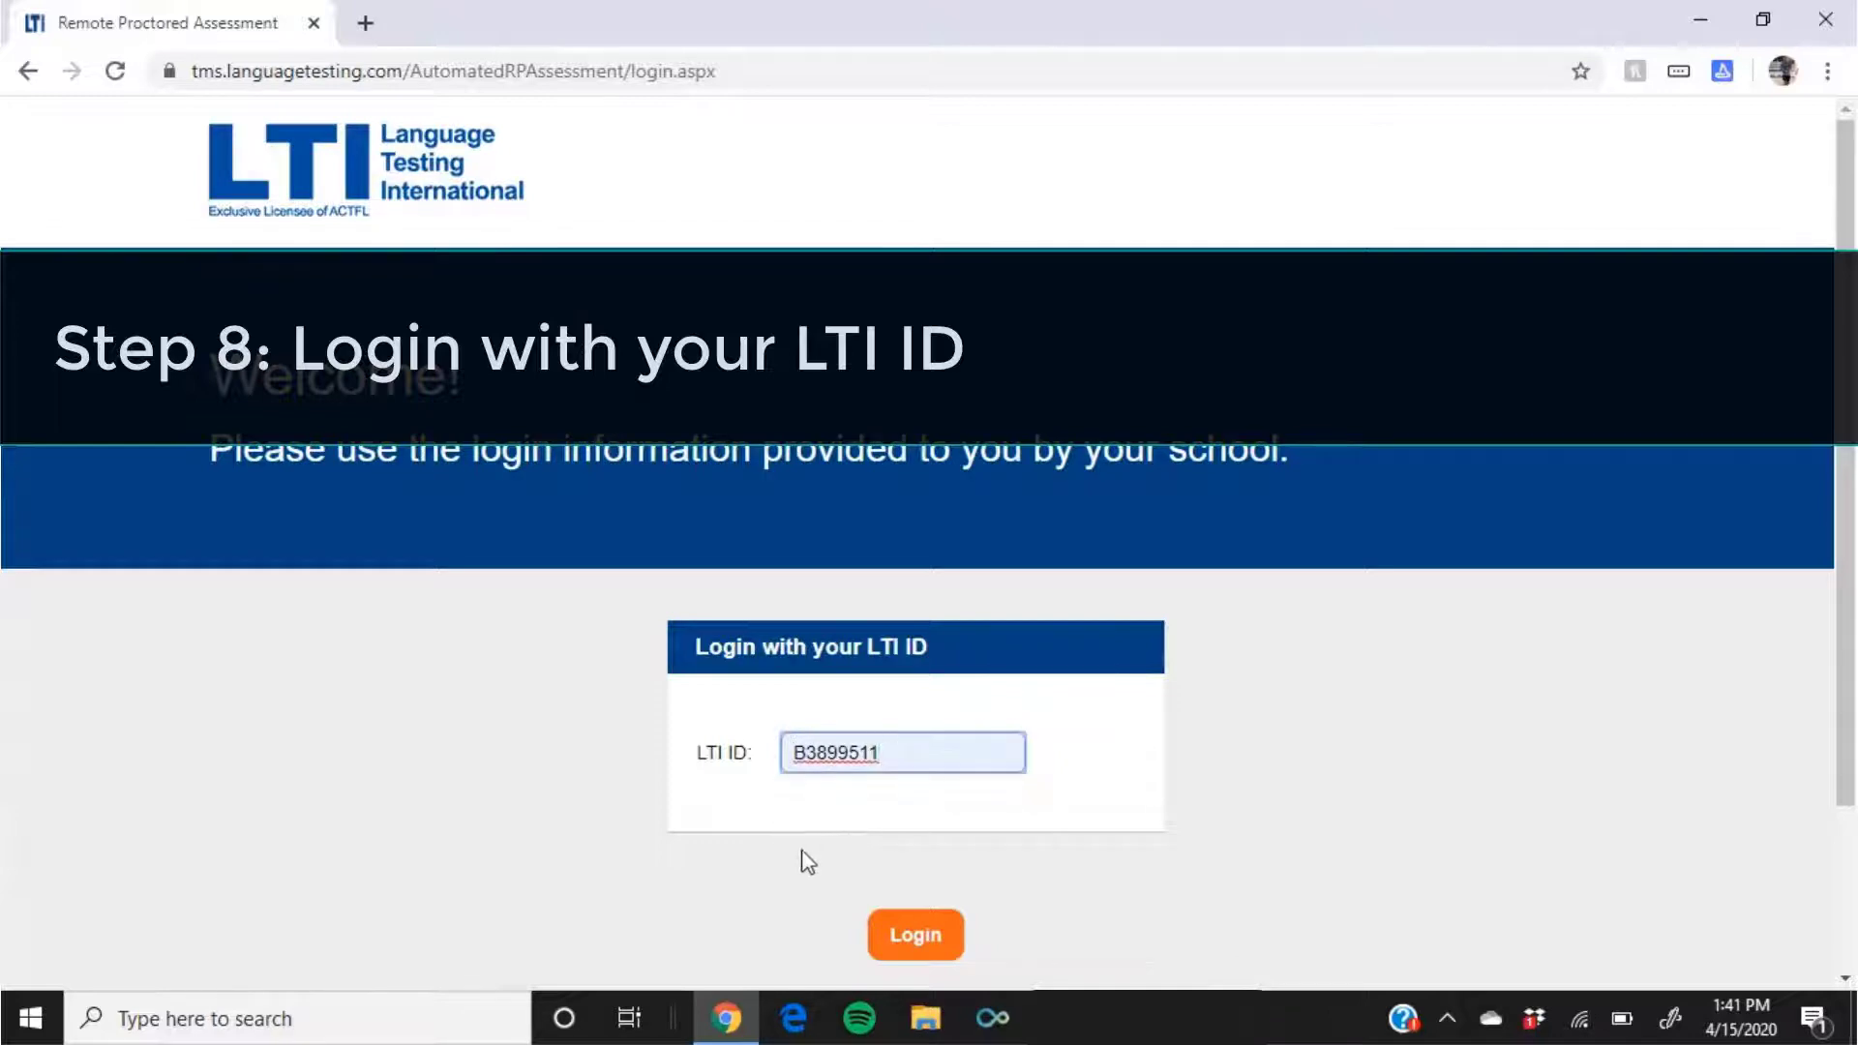
{"action": "left_click", "coordinate": [914, 936]}
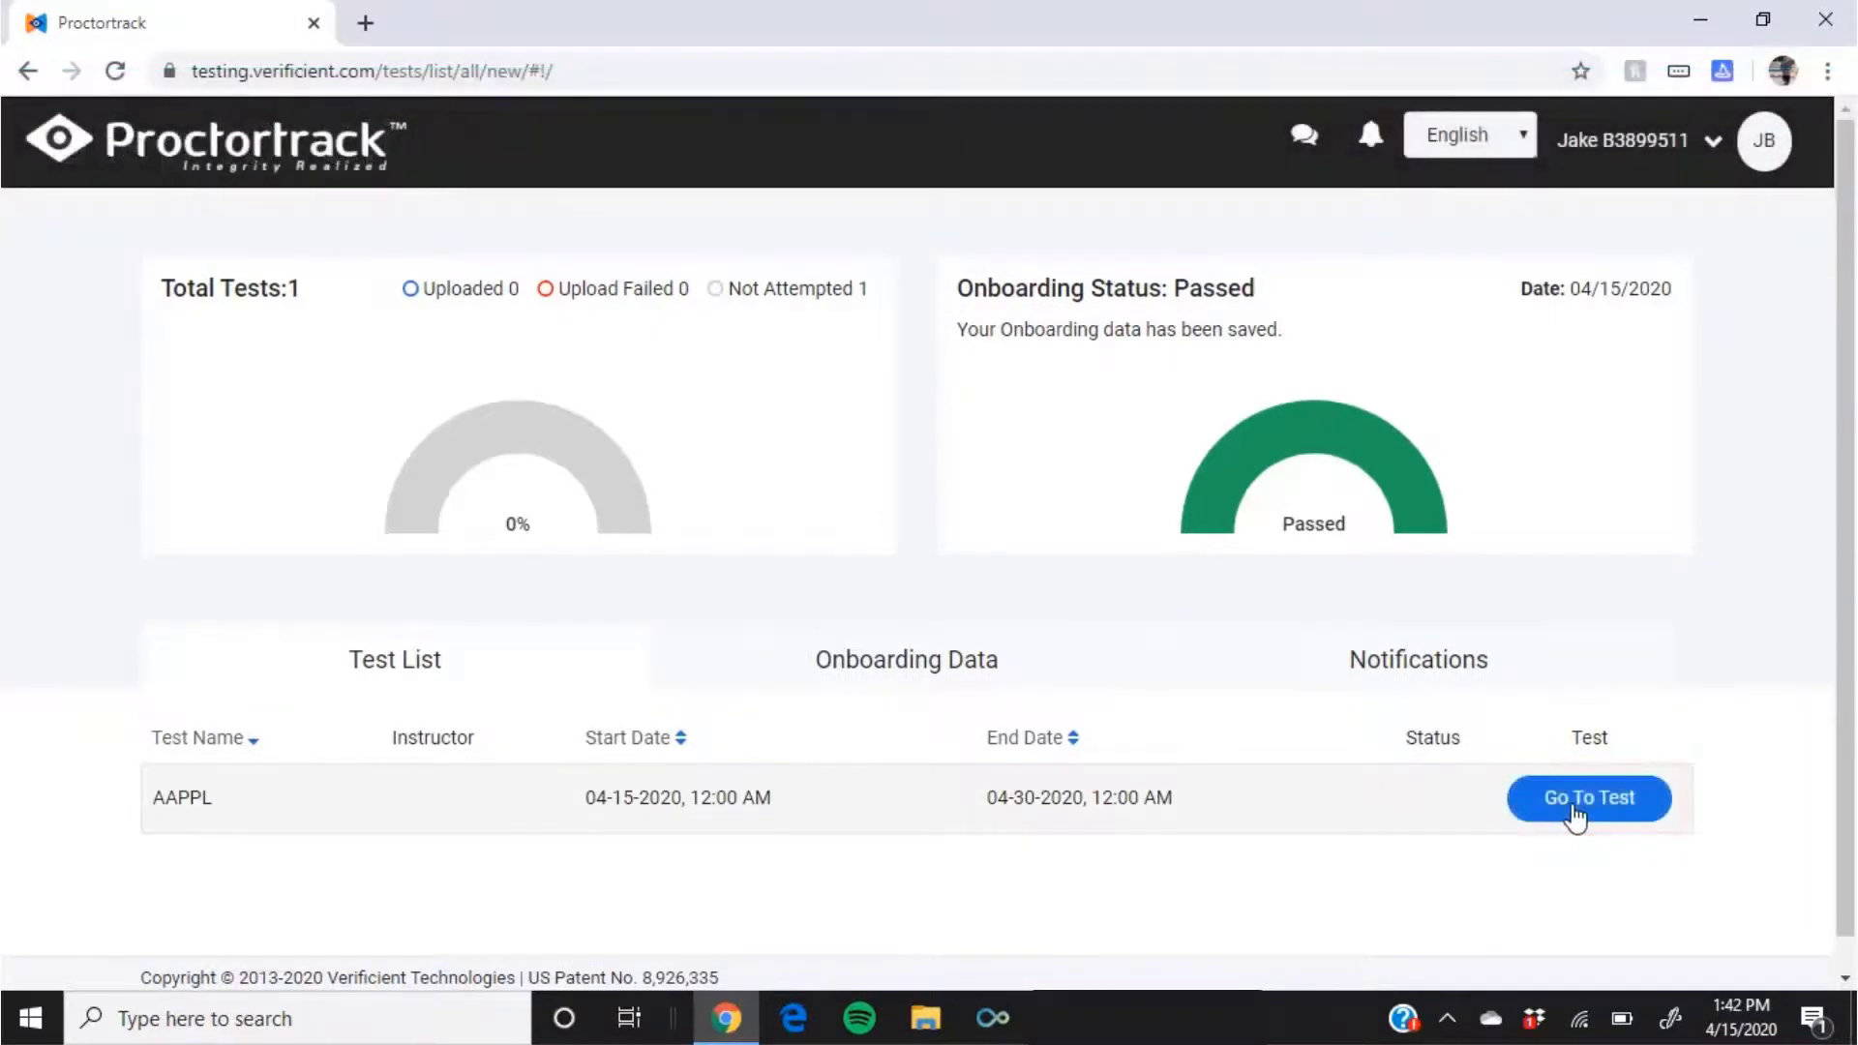
Step: Open the AAPPL test and install the ProctorTrack Live Plugin extension in Chrome
{"action": "left_click", "coordinate": [1579, 809]}
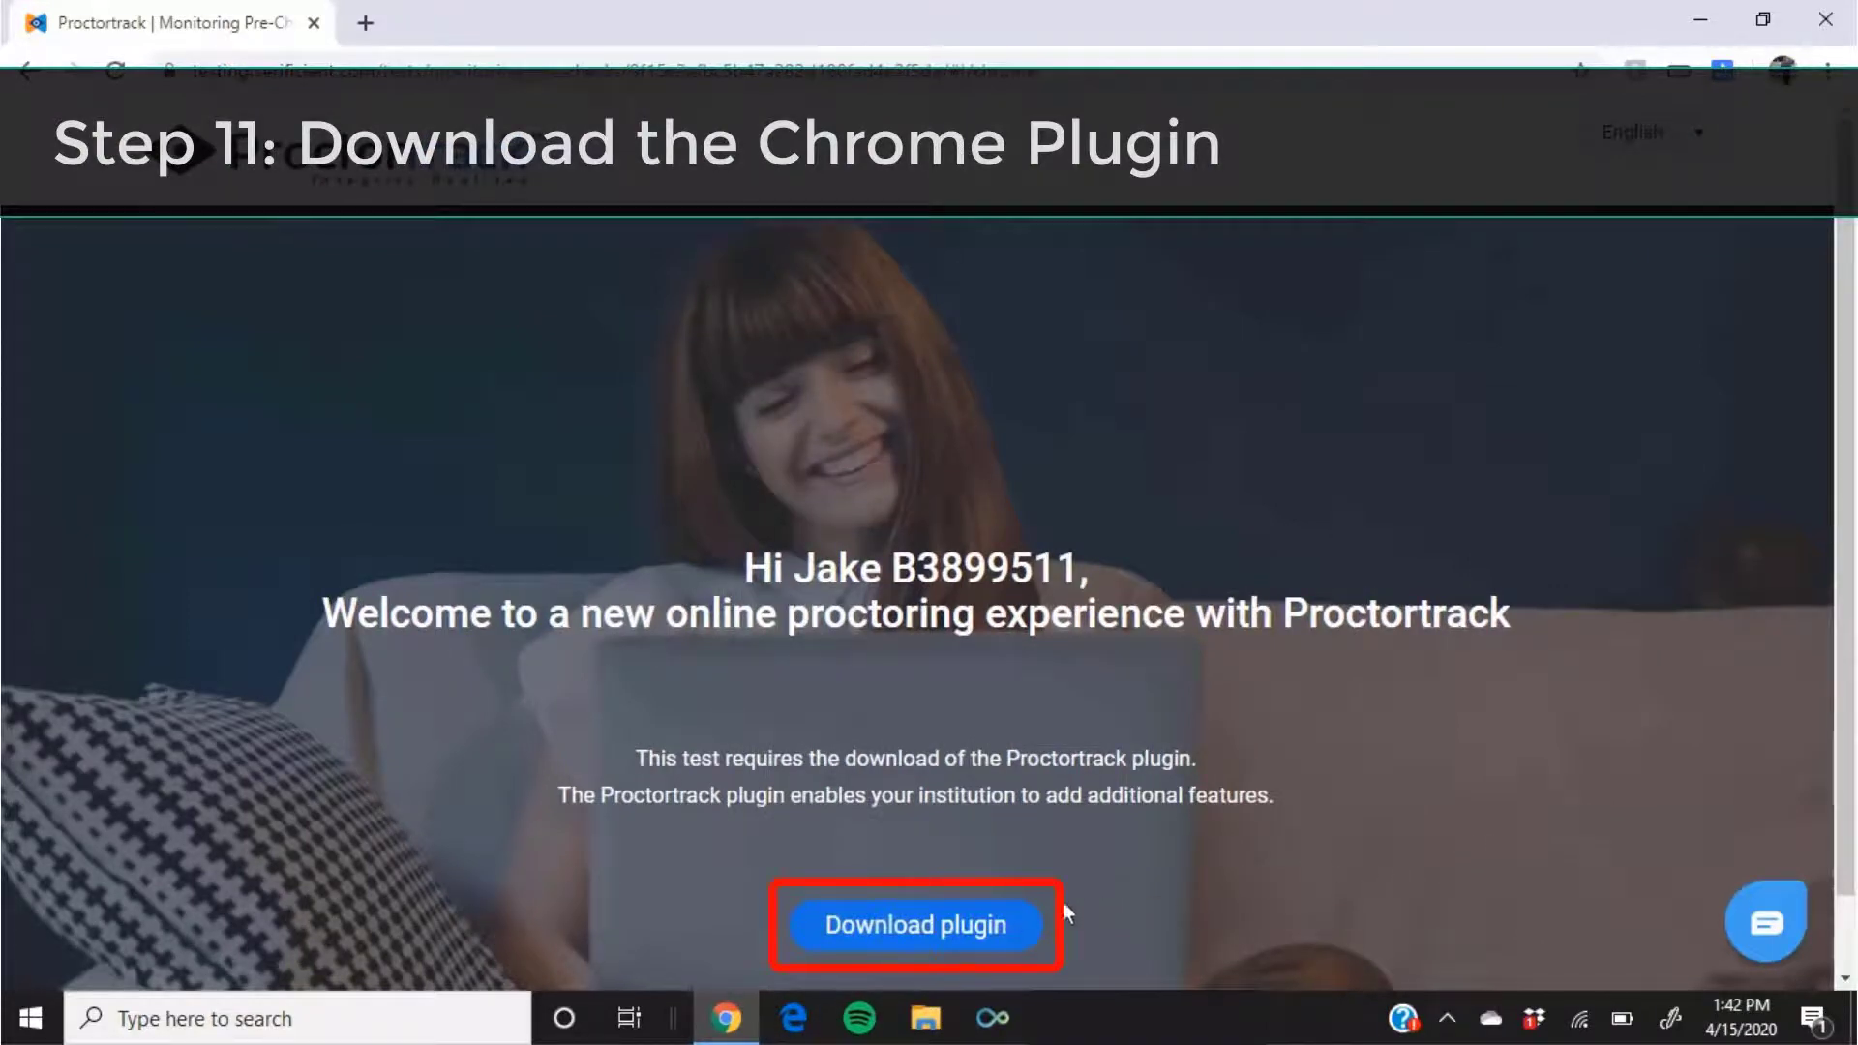
{"action": "left_click", "coordinate": [927, 927]}
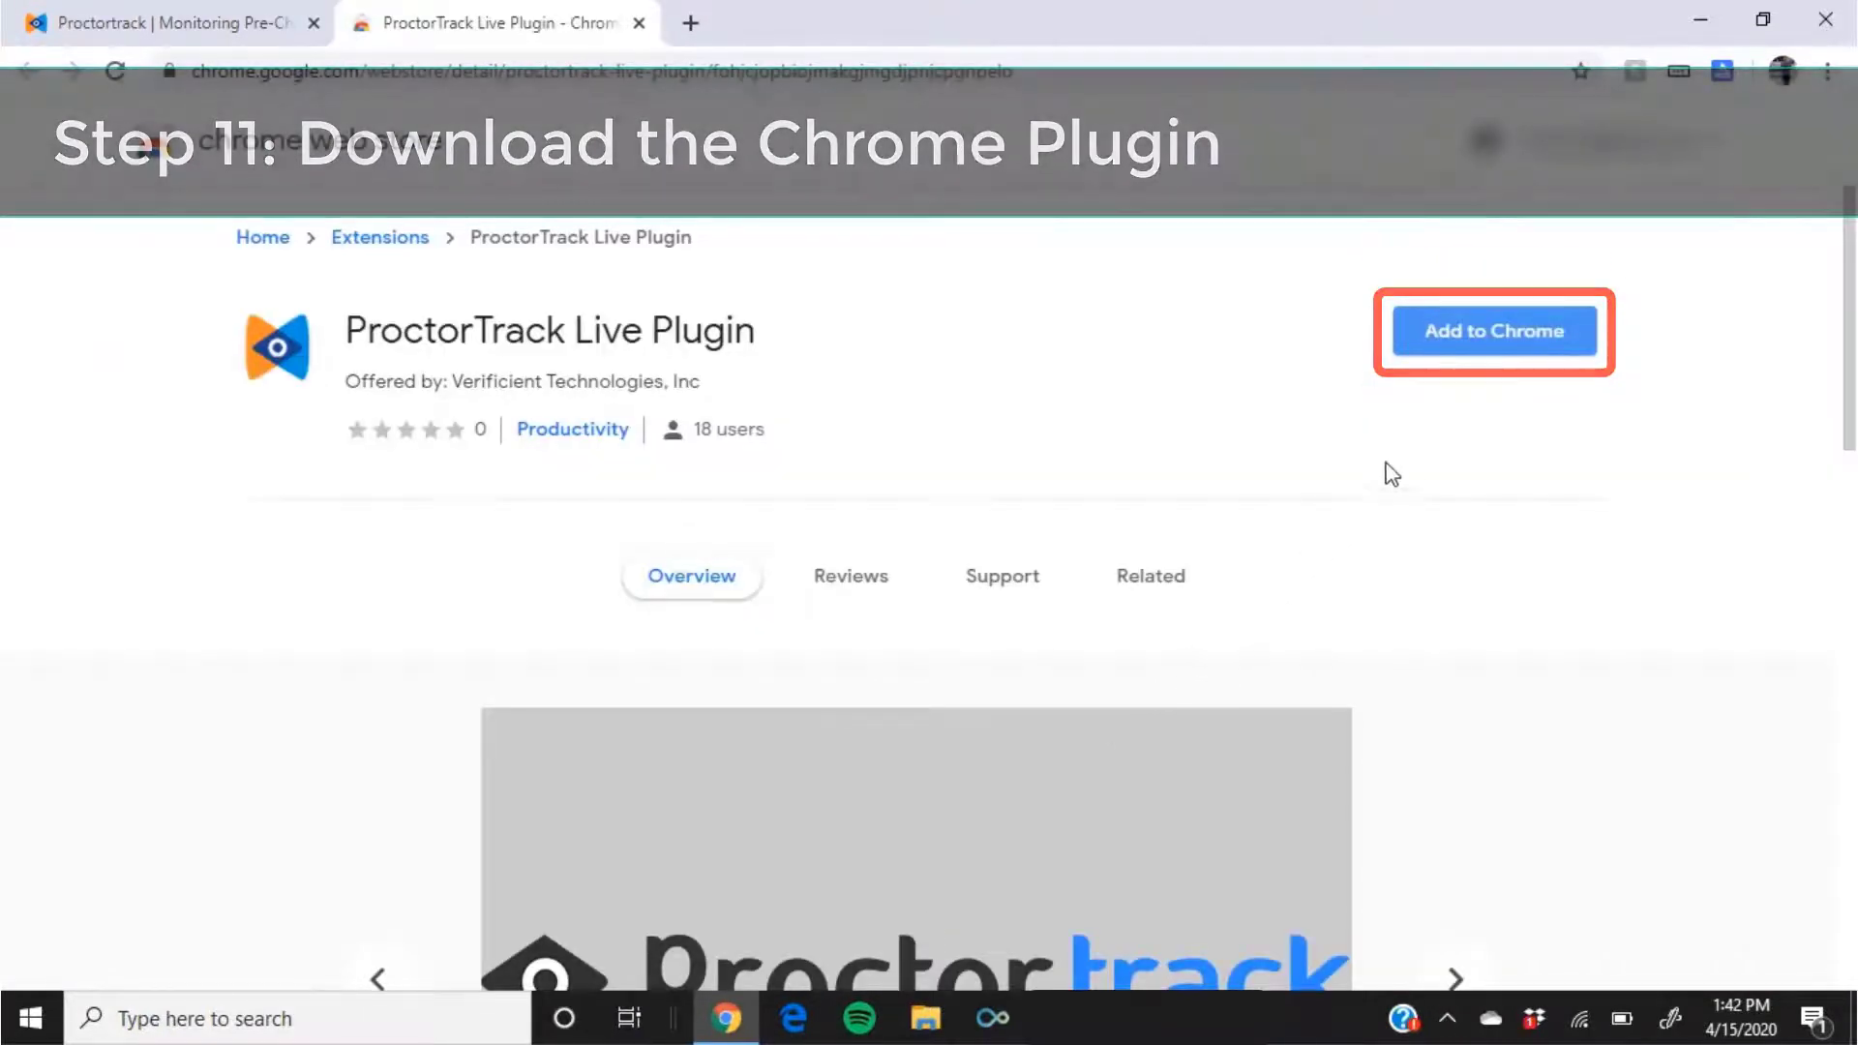
{"action": "left_click", "coordinate": [1480, 346]}
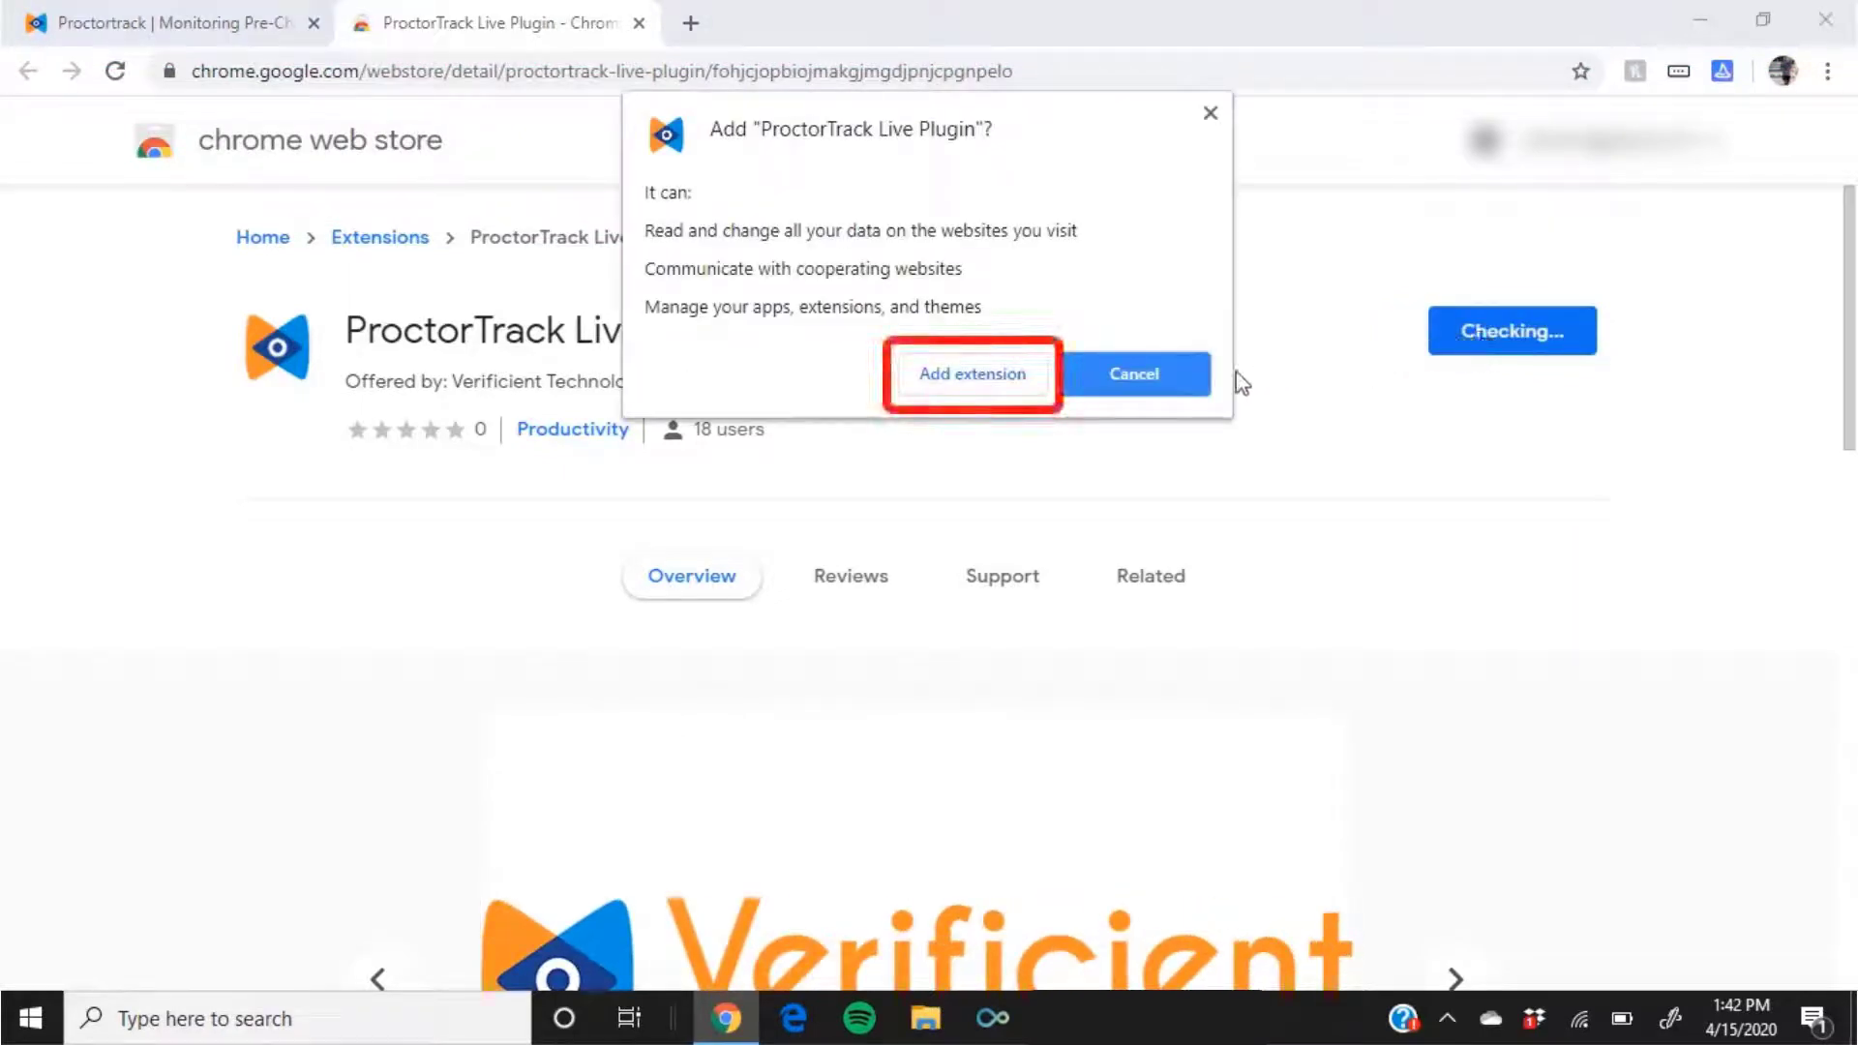
{"action": "left_click", "coordinate": [960, 387]}
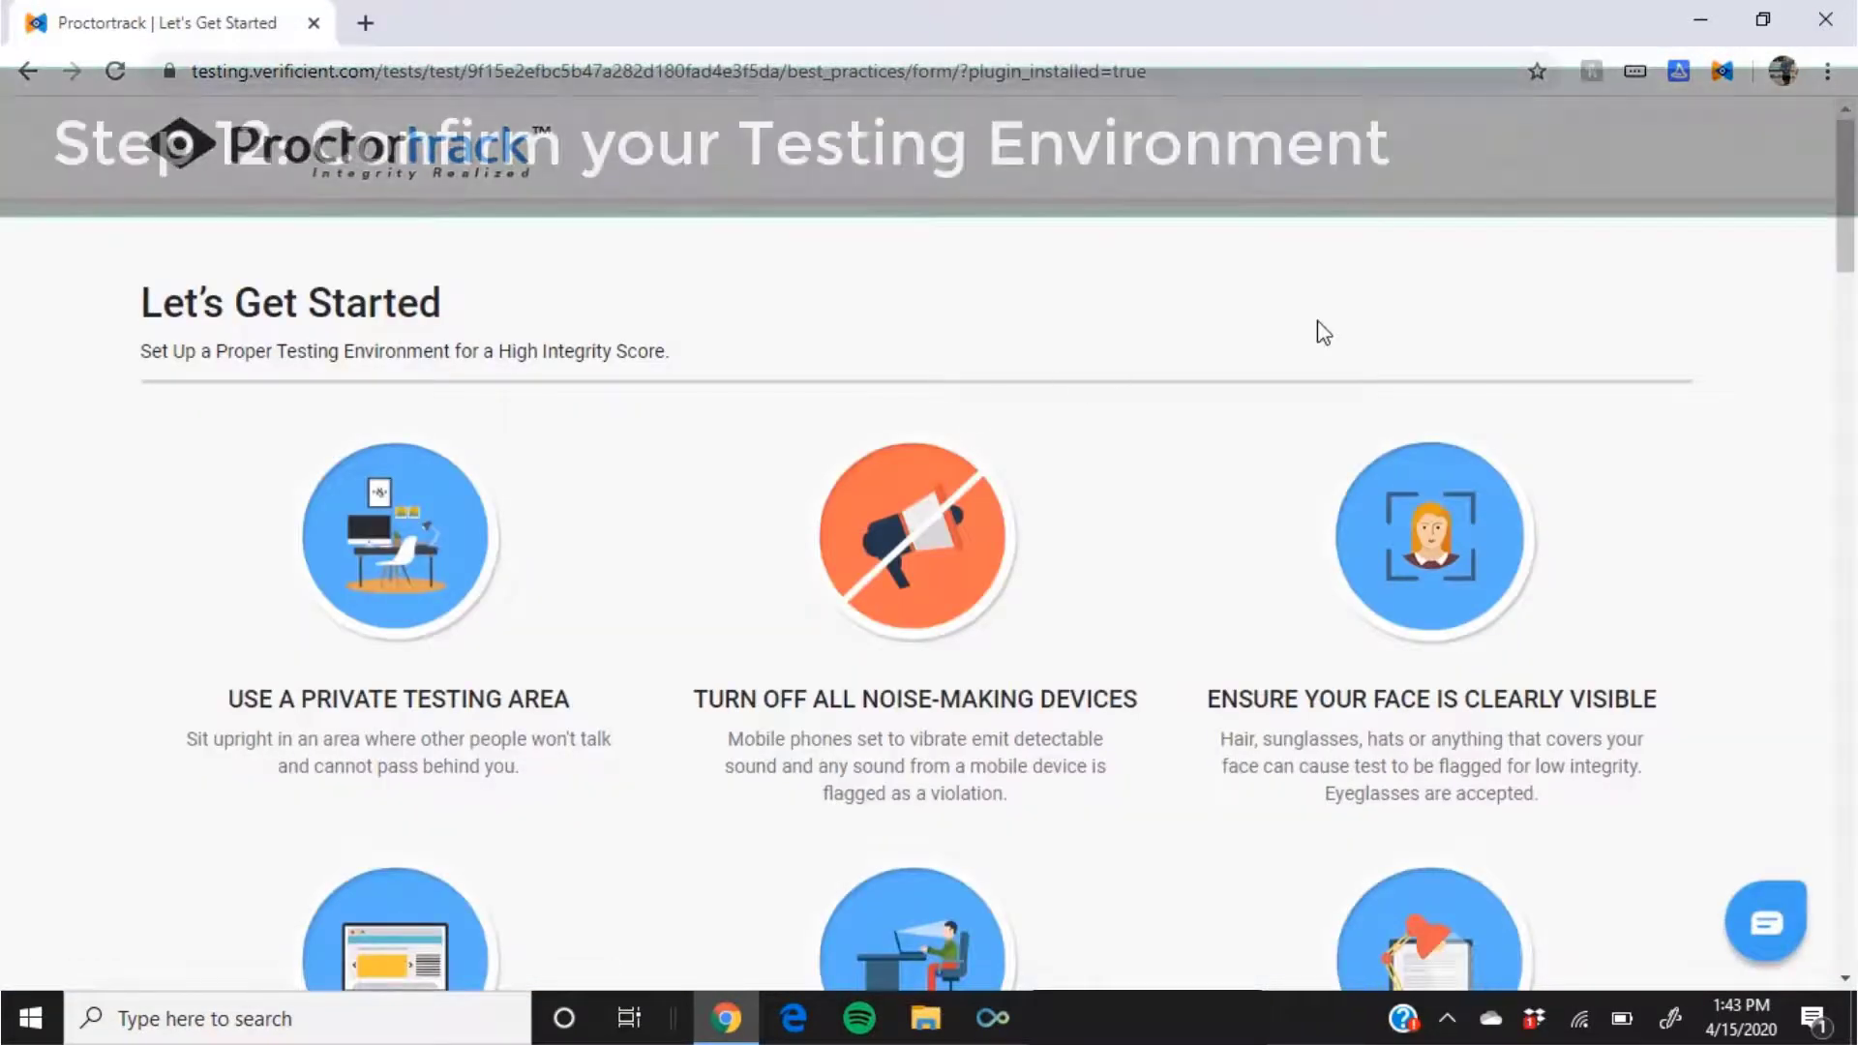
Step: Read and accept the Let's Get Started testing-environment guidelines, then continue
{"action": "left_click_drag", "start_coordinate": [1852, 242], "coordinate": [1853, 302]}
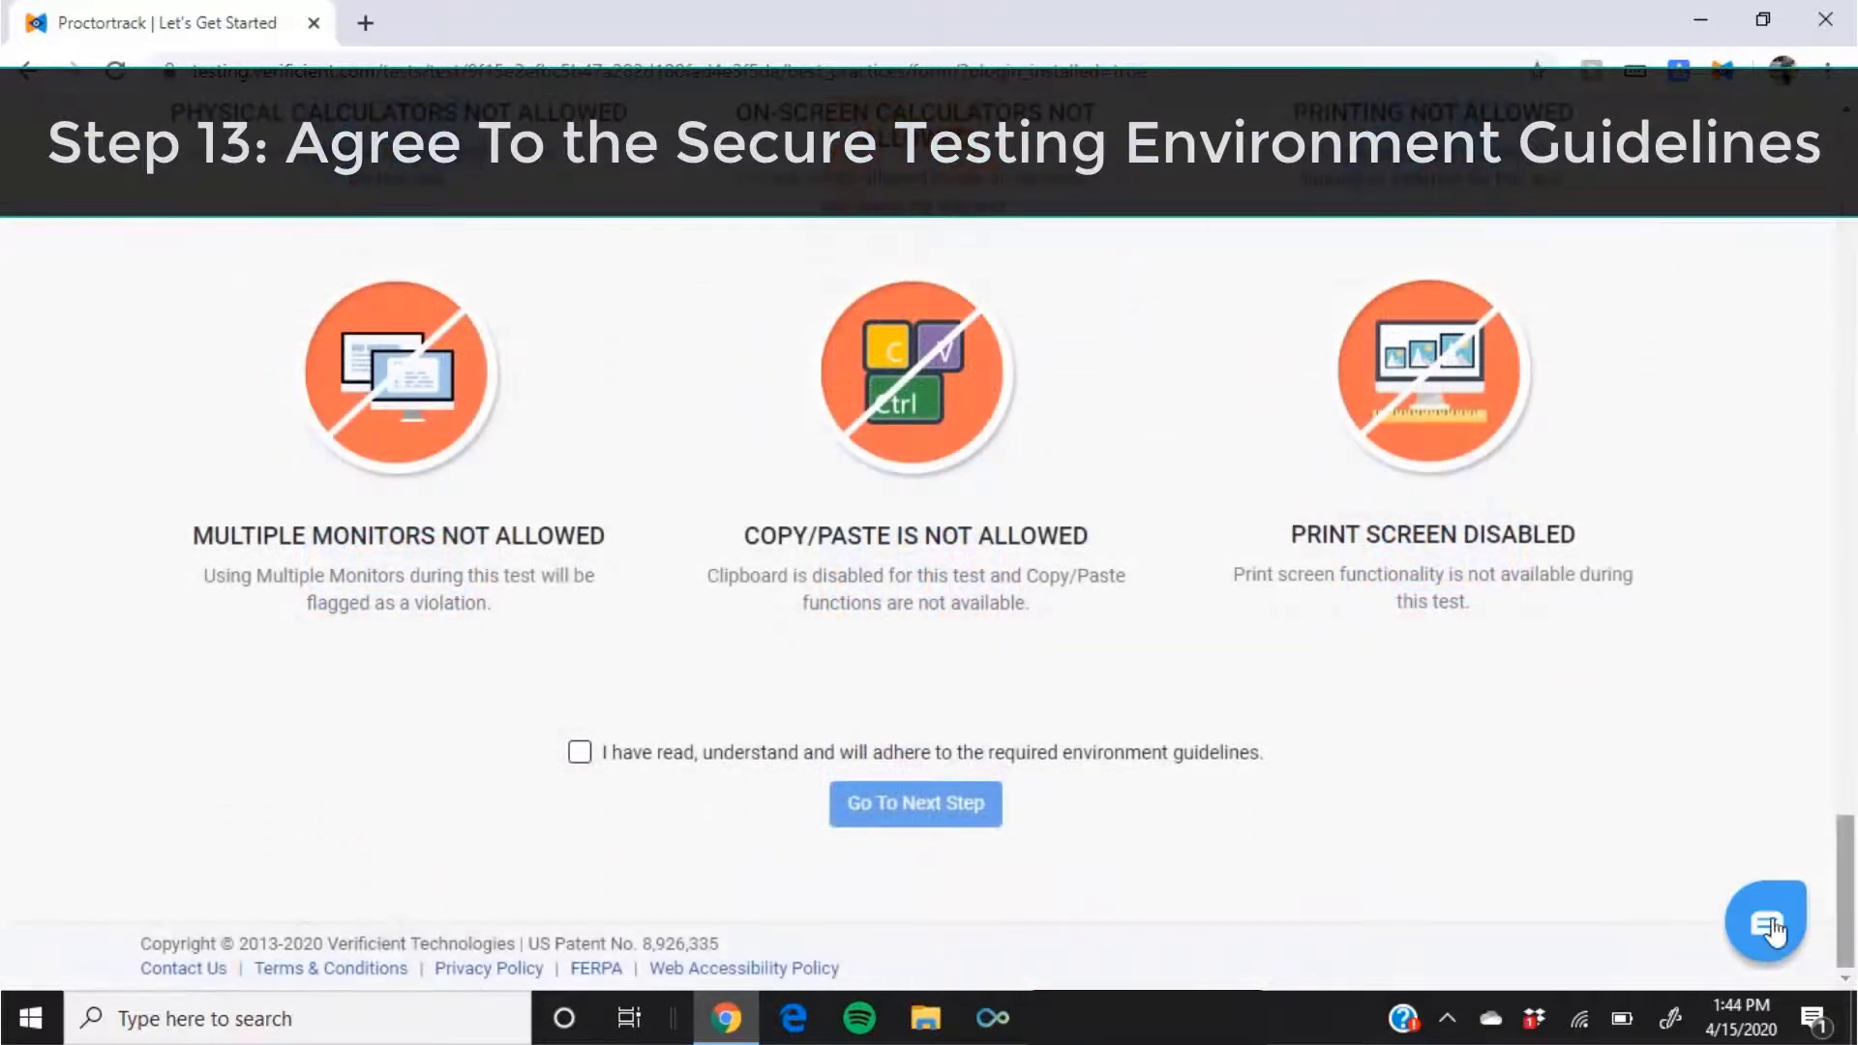
{"action": "left_click", "coordinate": [578, 754]}
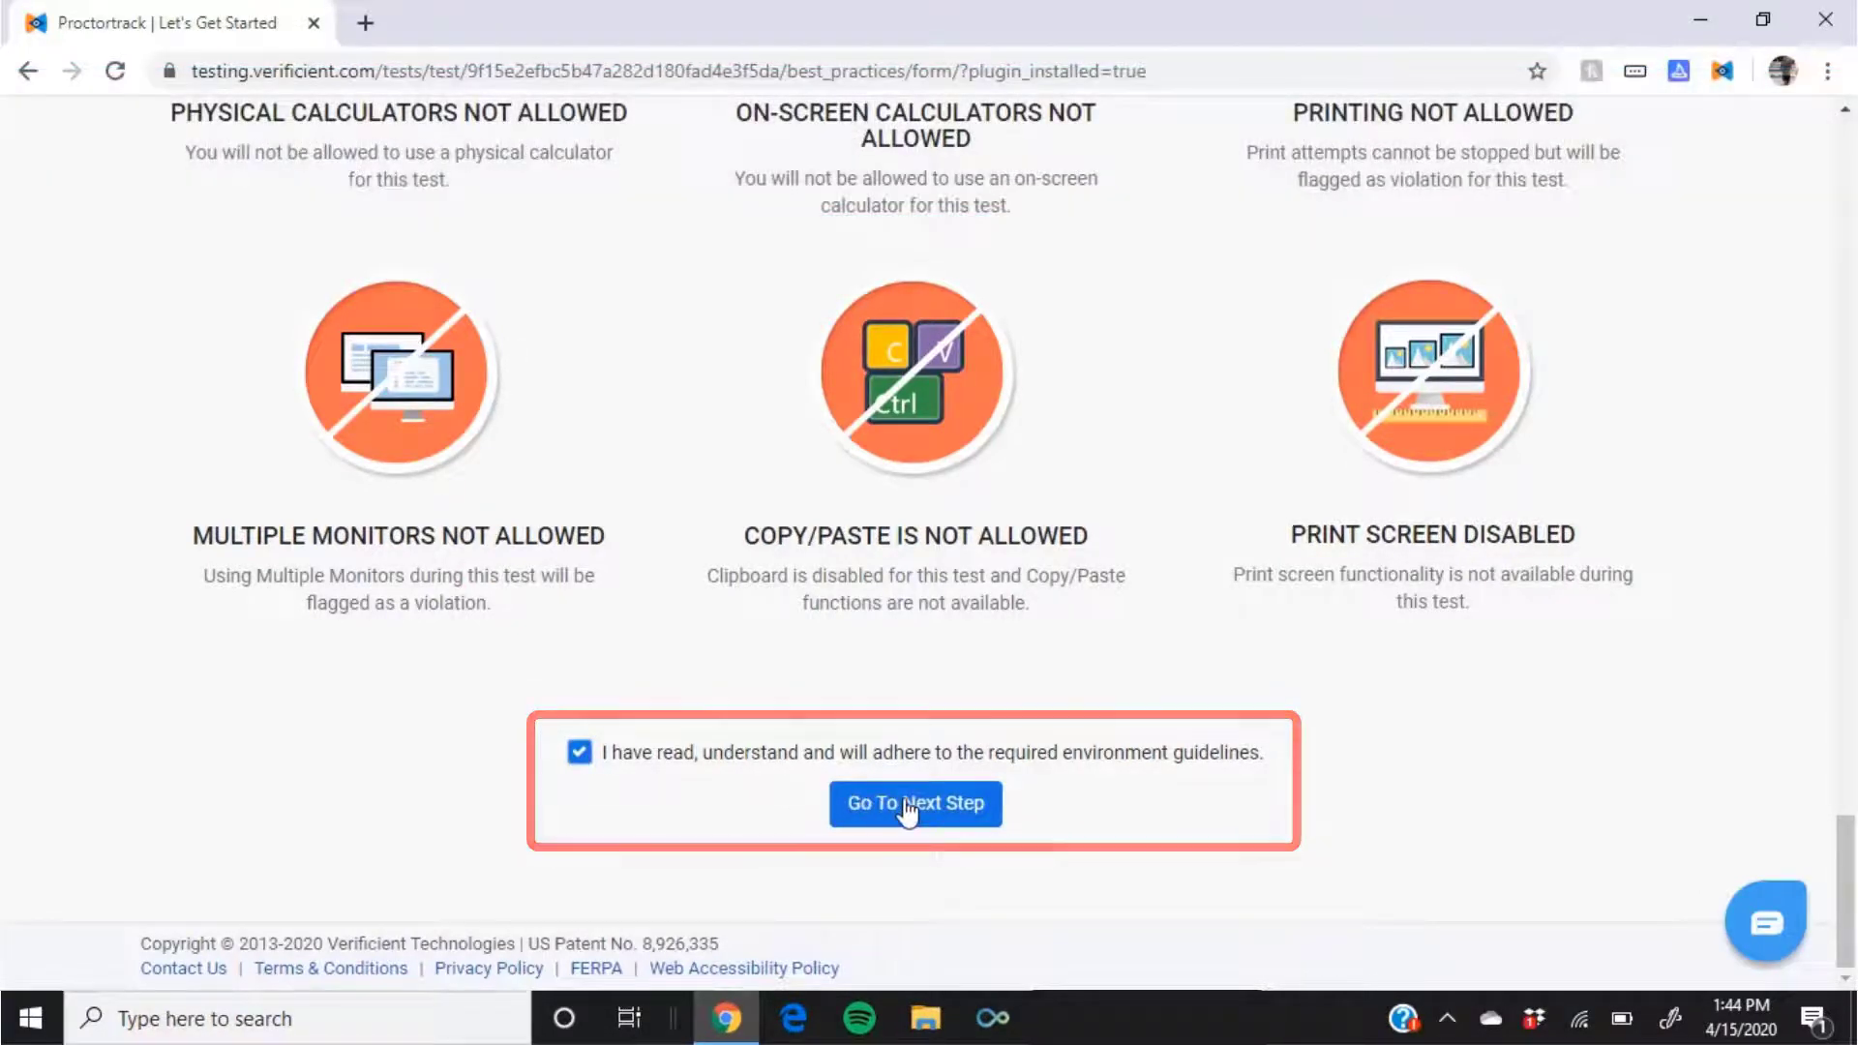
{"action": "left_click", "coordinate": [908, 806]}
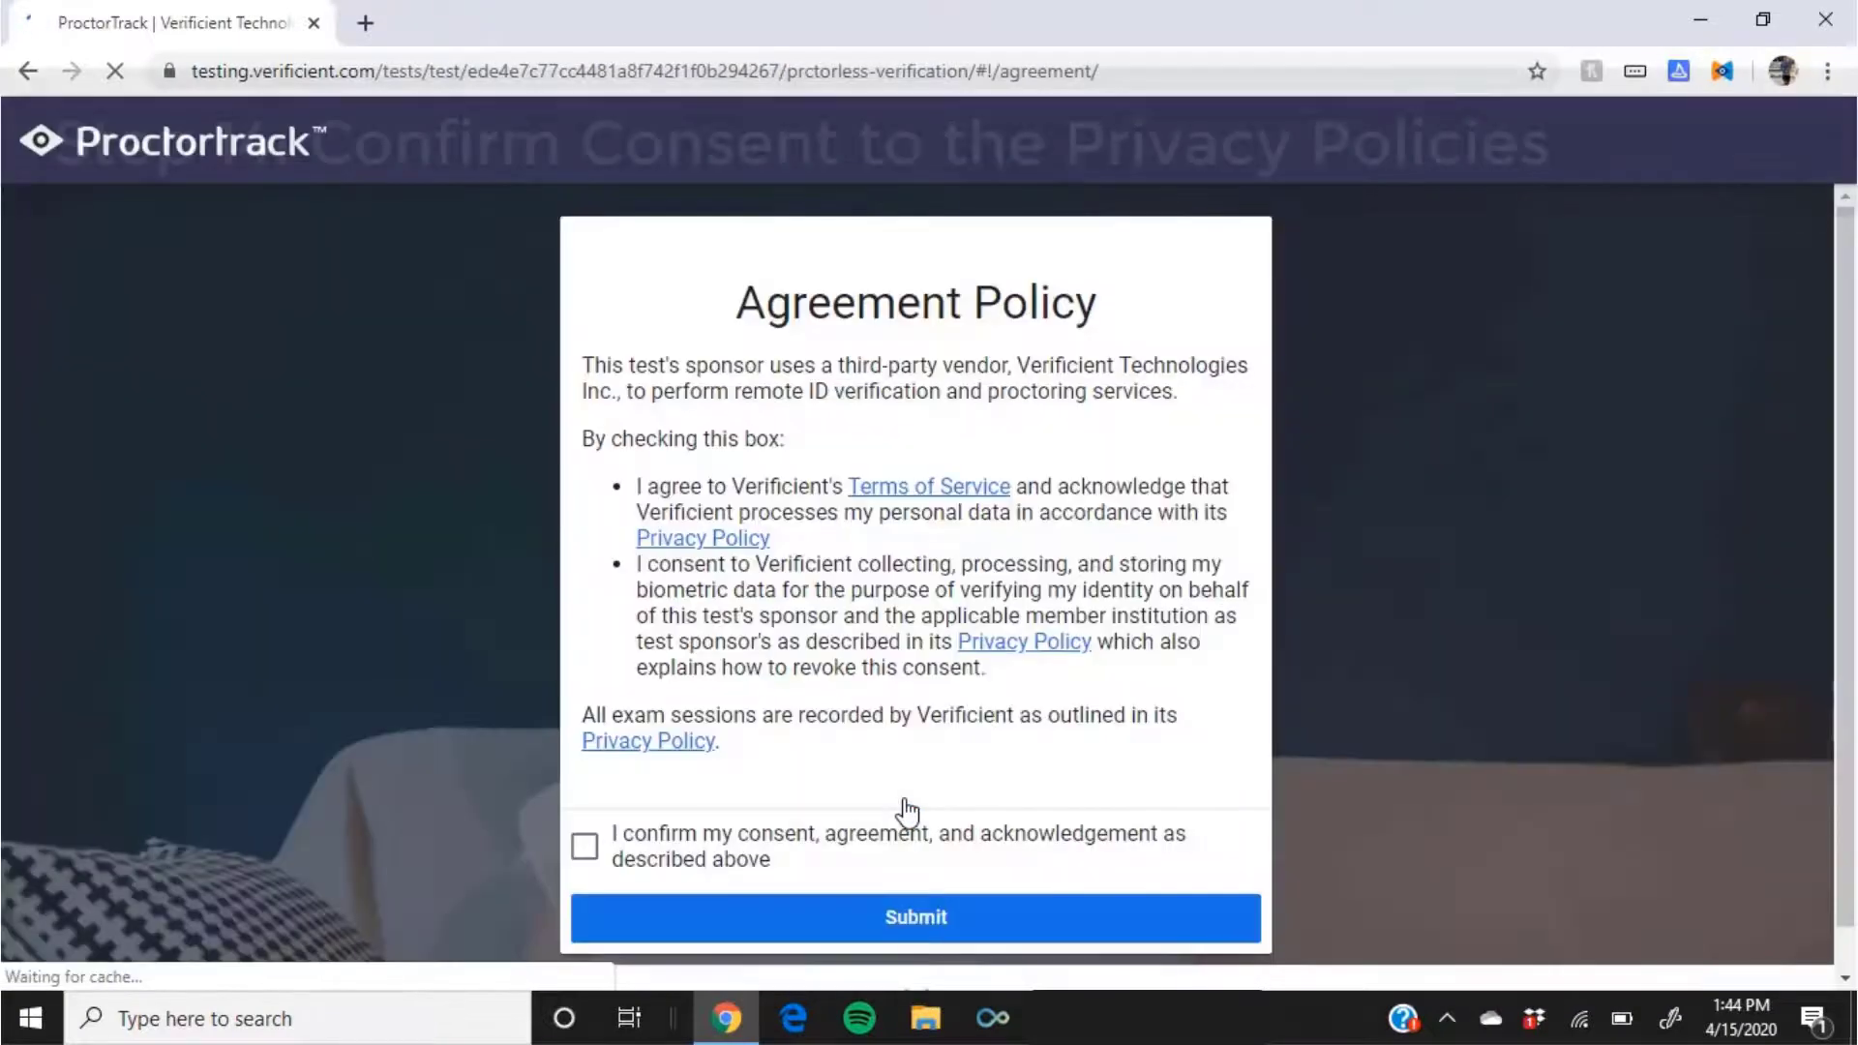
Step: Accept the Proctortrack agreement, then take and upload a new webcam photo
{"action": "left_click", "coordinate": [586, 850]}
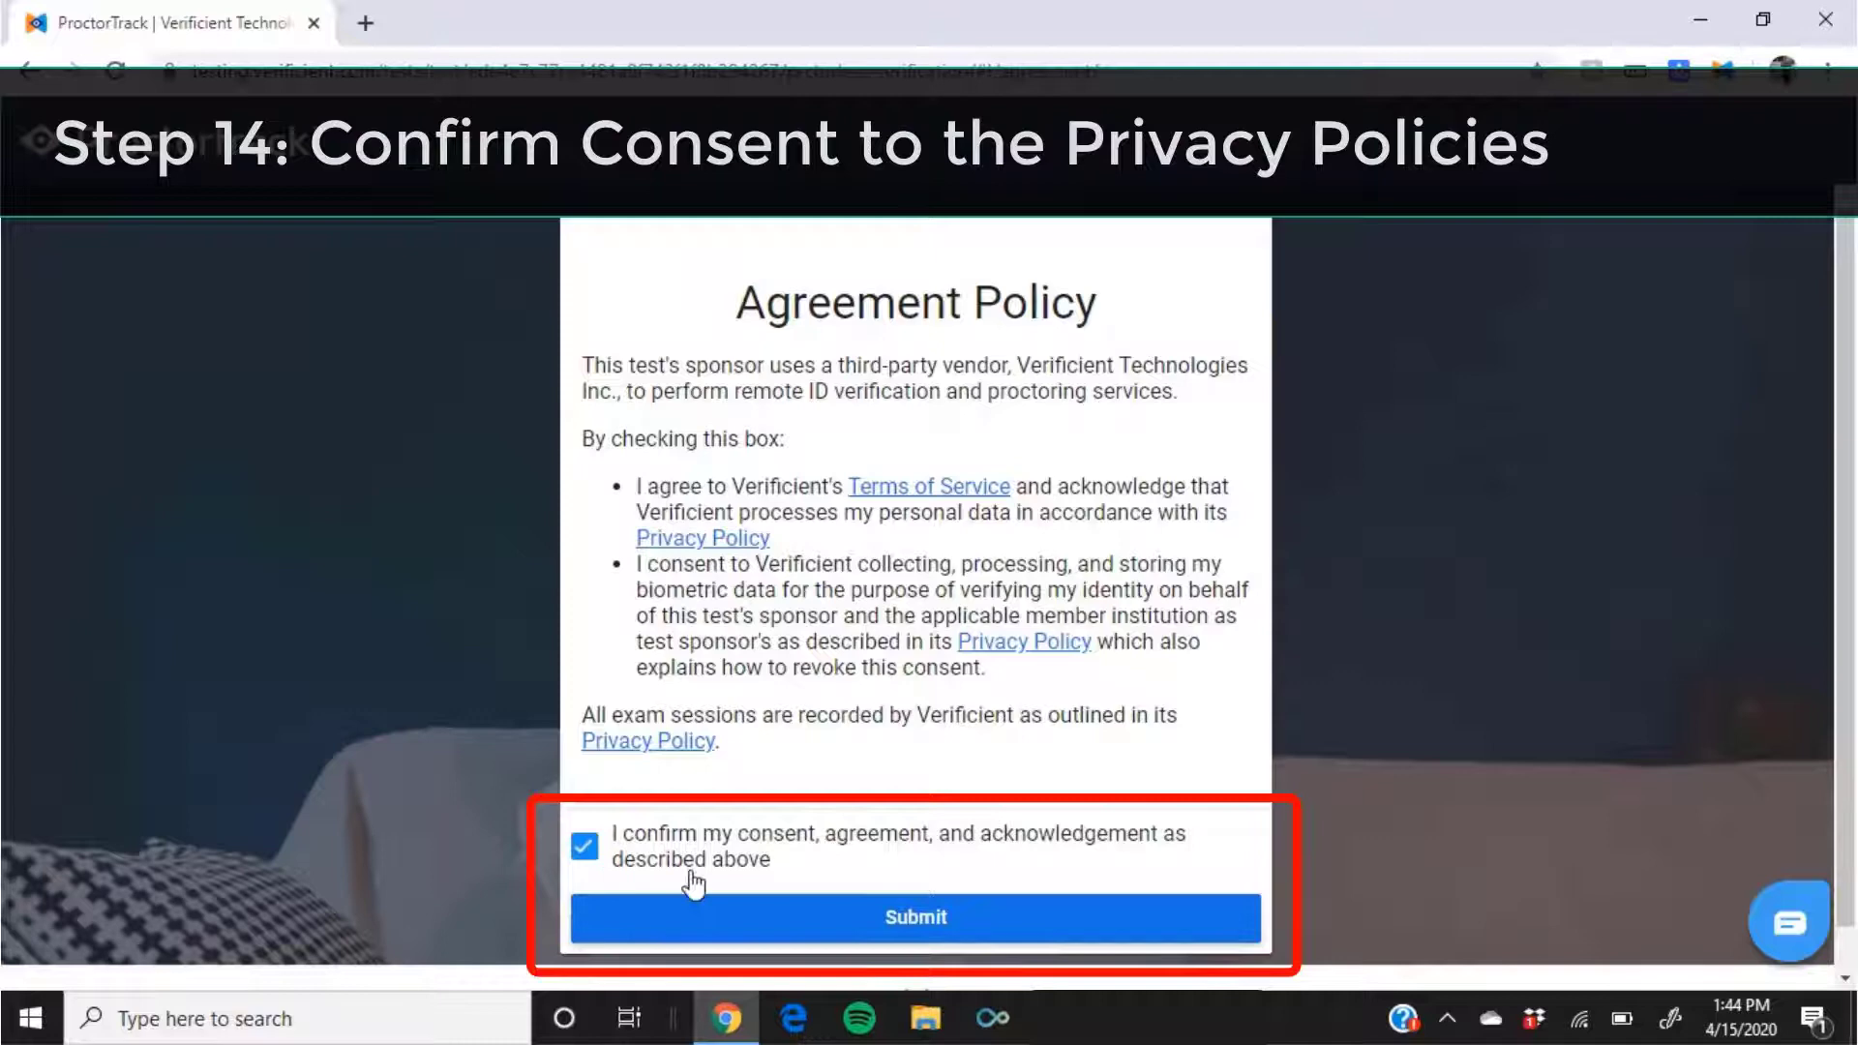
{"action": "left_click", "coordinate": [884, 929]}
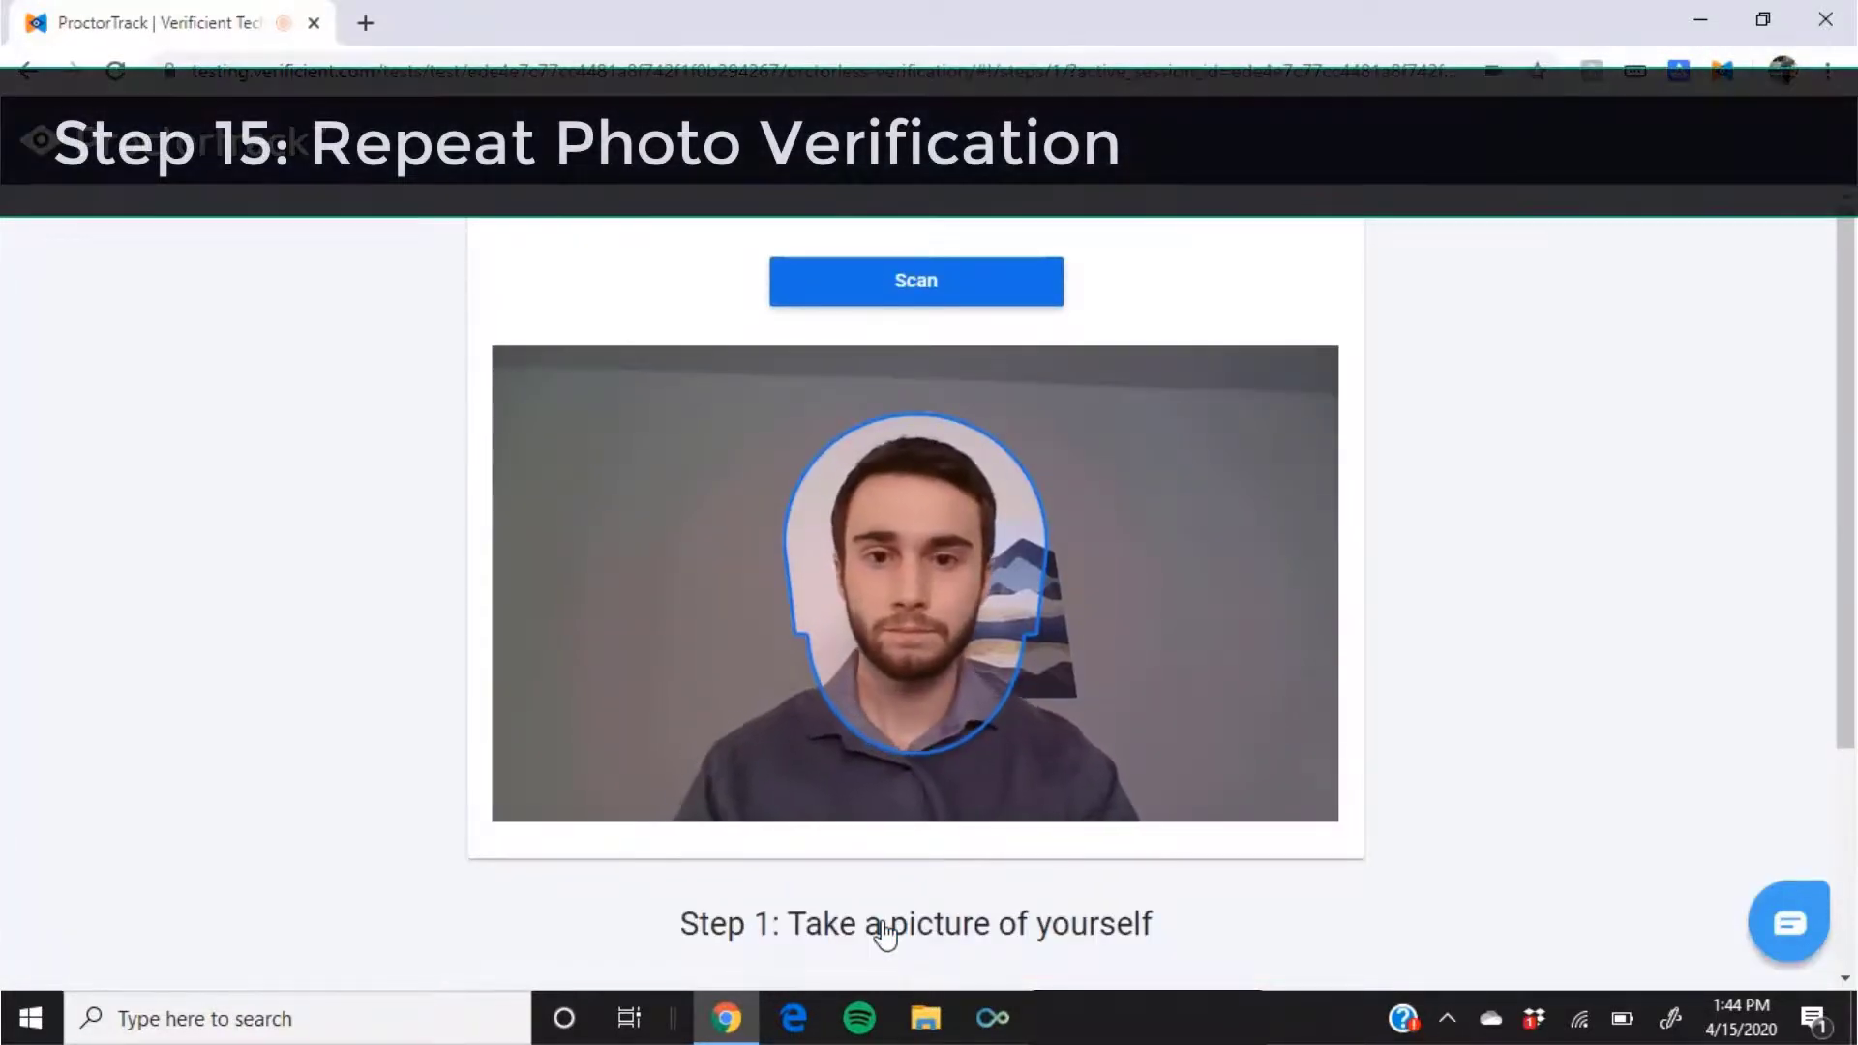
{"action": "left_click", "coordinate": [934, 302]}
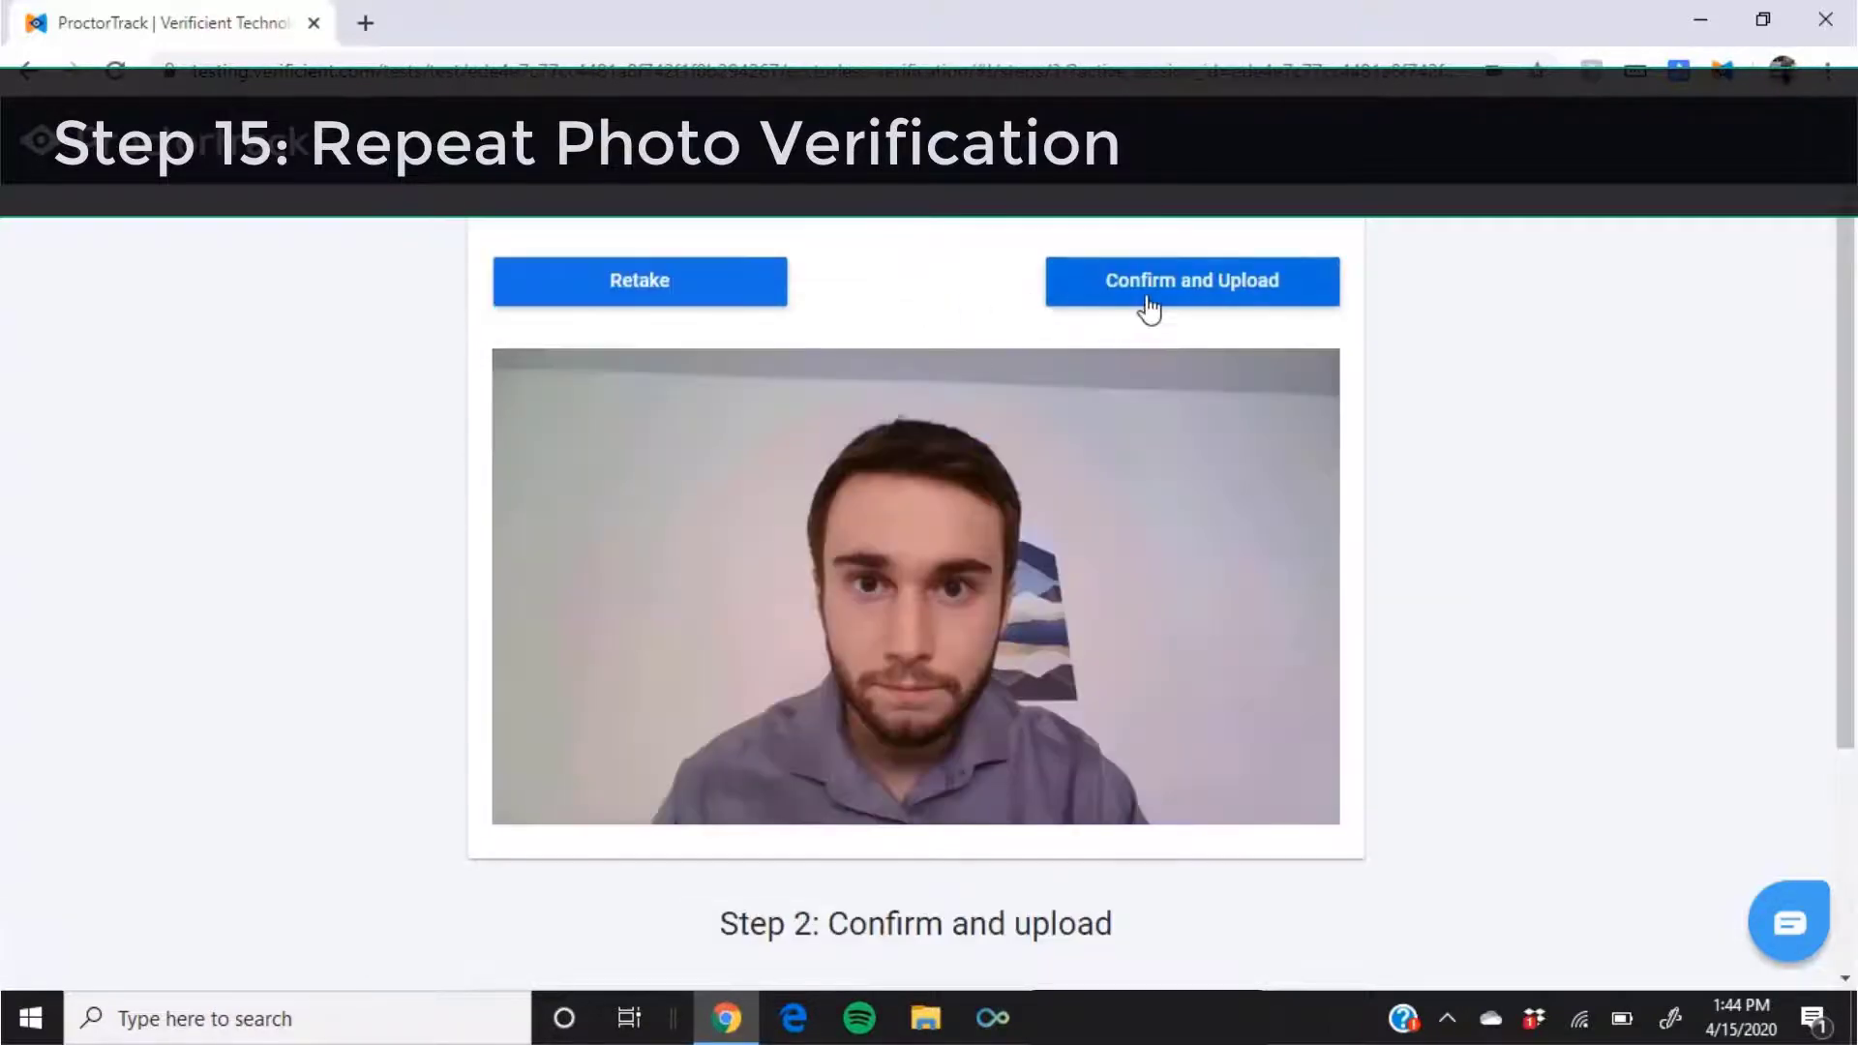
{"action": "left_click", "coordinate": [1171, 302]}
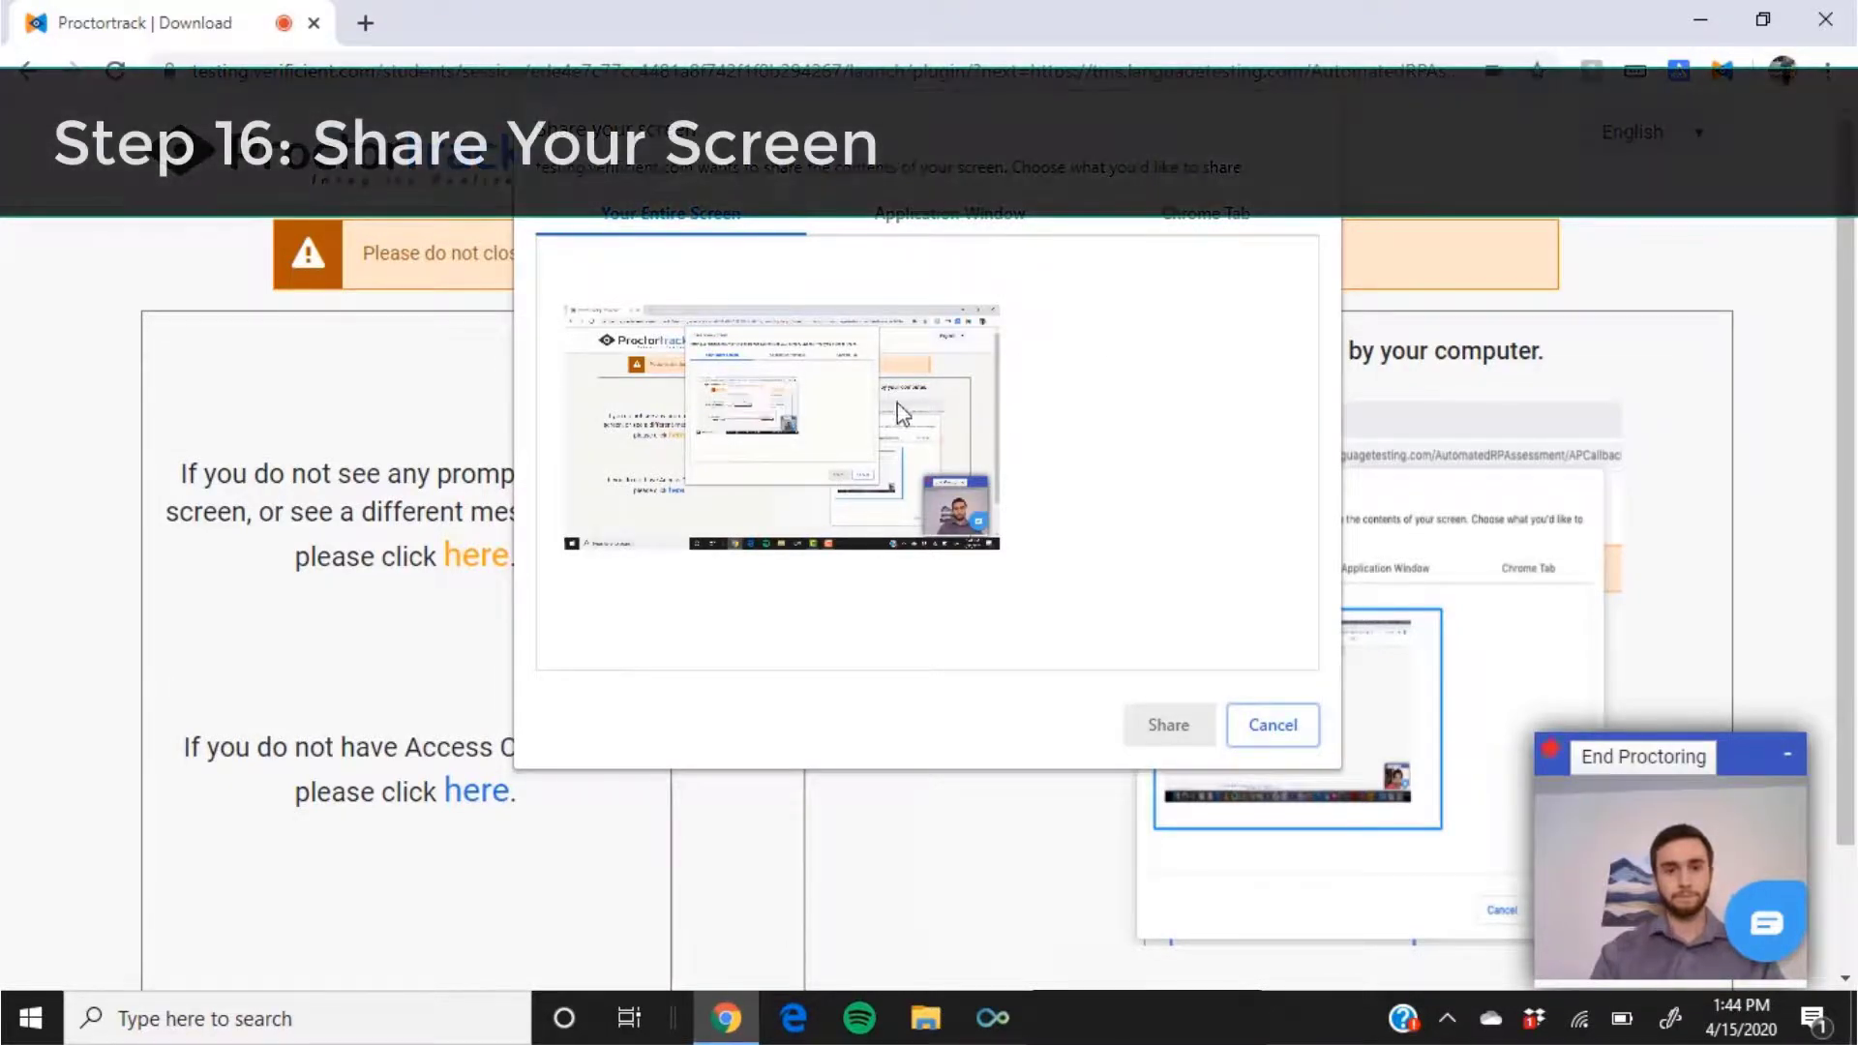
Step: Share the entire screen with the proctor to reach the AAPPL Introductory Video page
{"action": "left_click", "coordinate": [900, 412]}
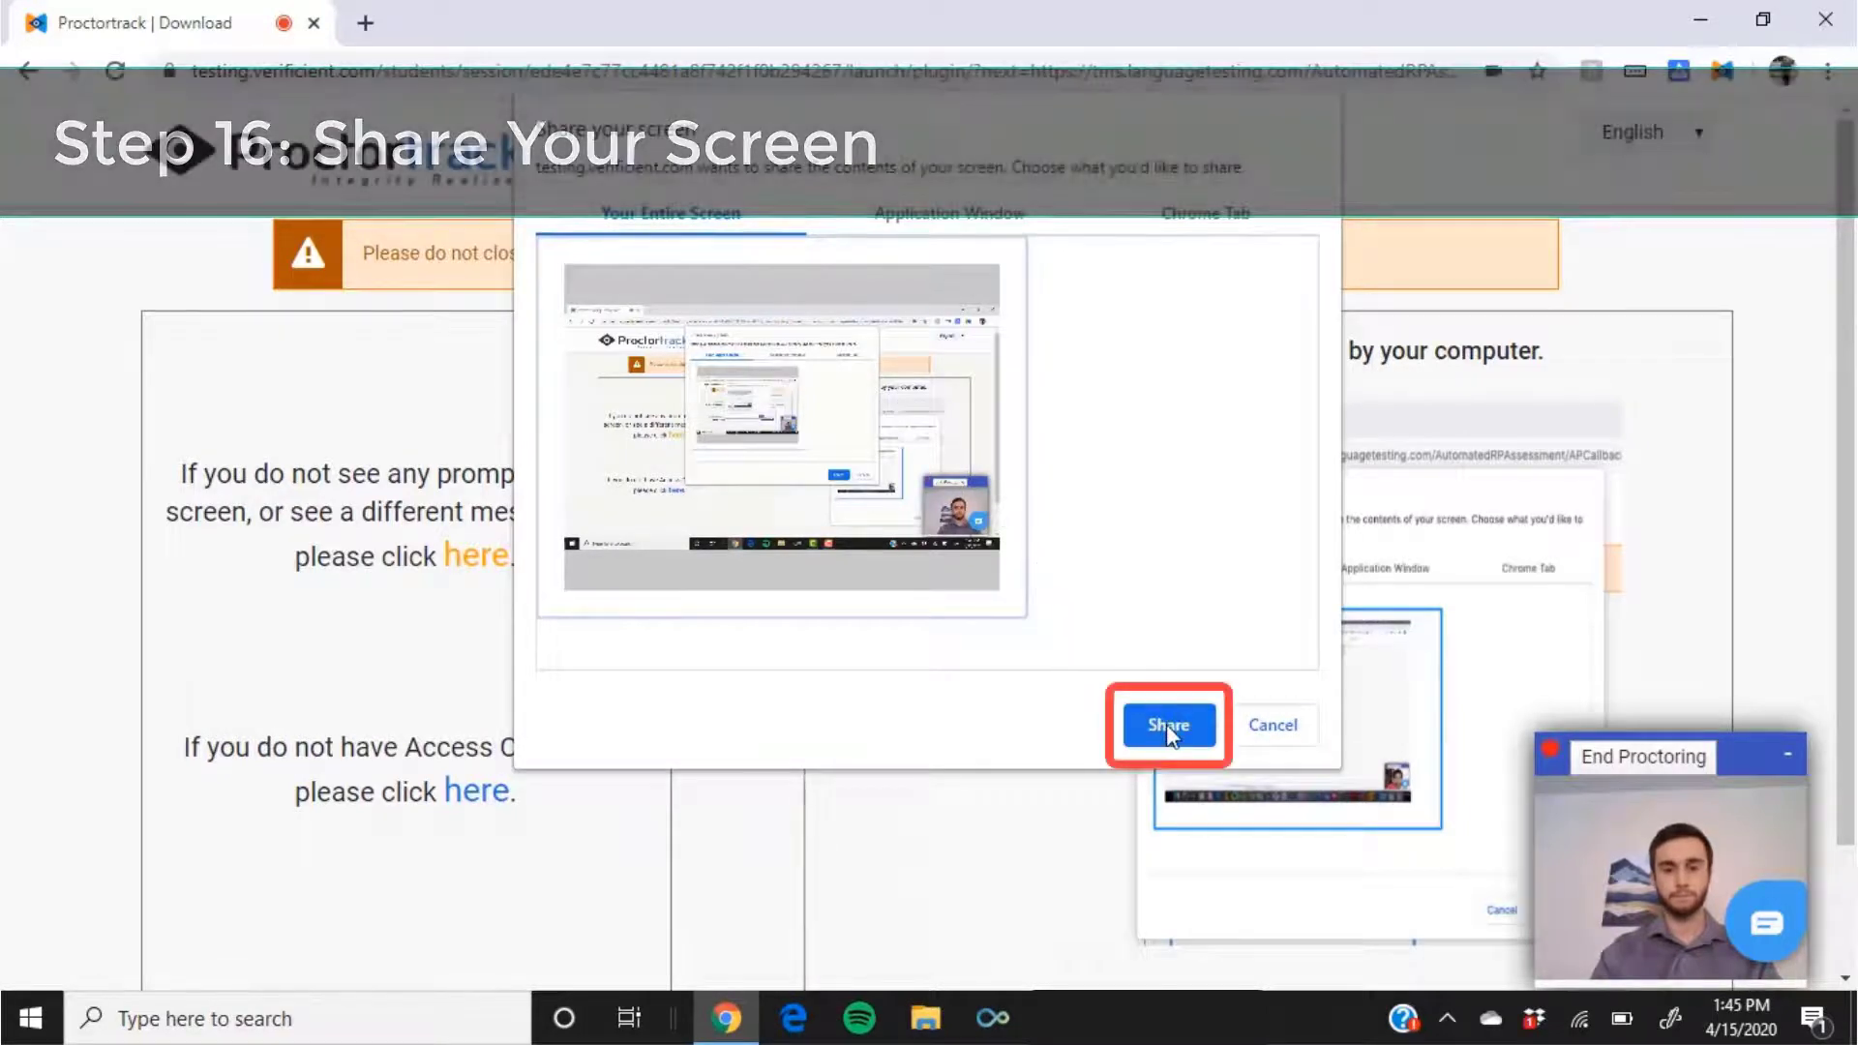
{"action": "left_click", "coordinate": [1167, 725]}
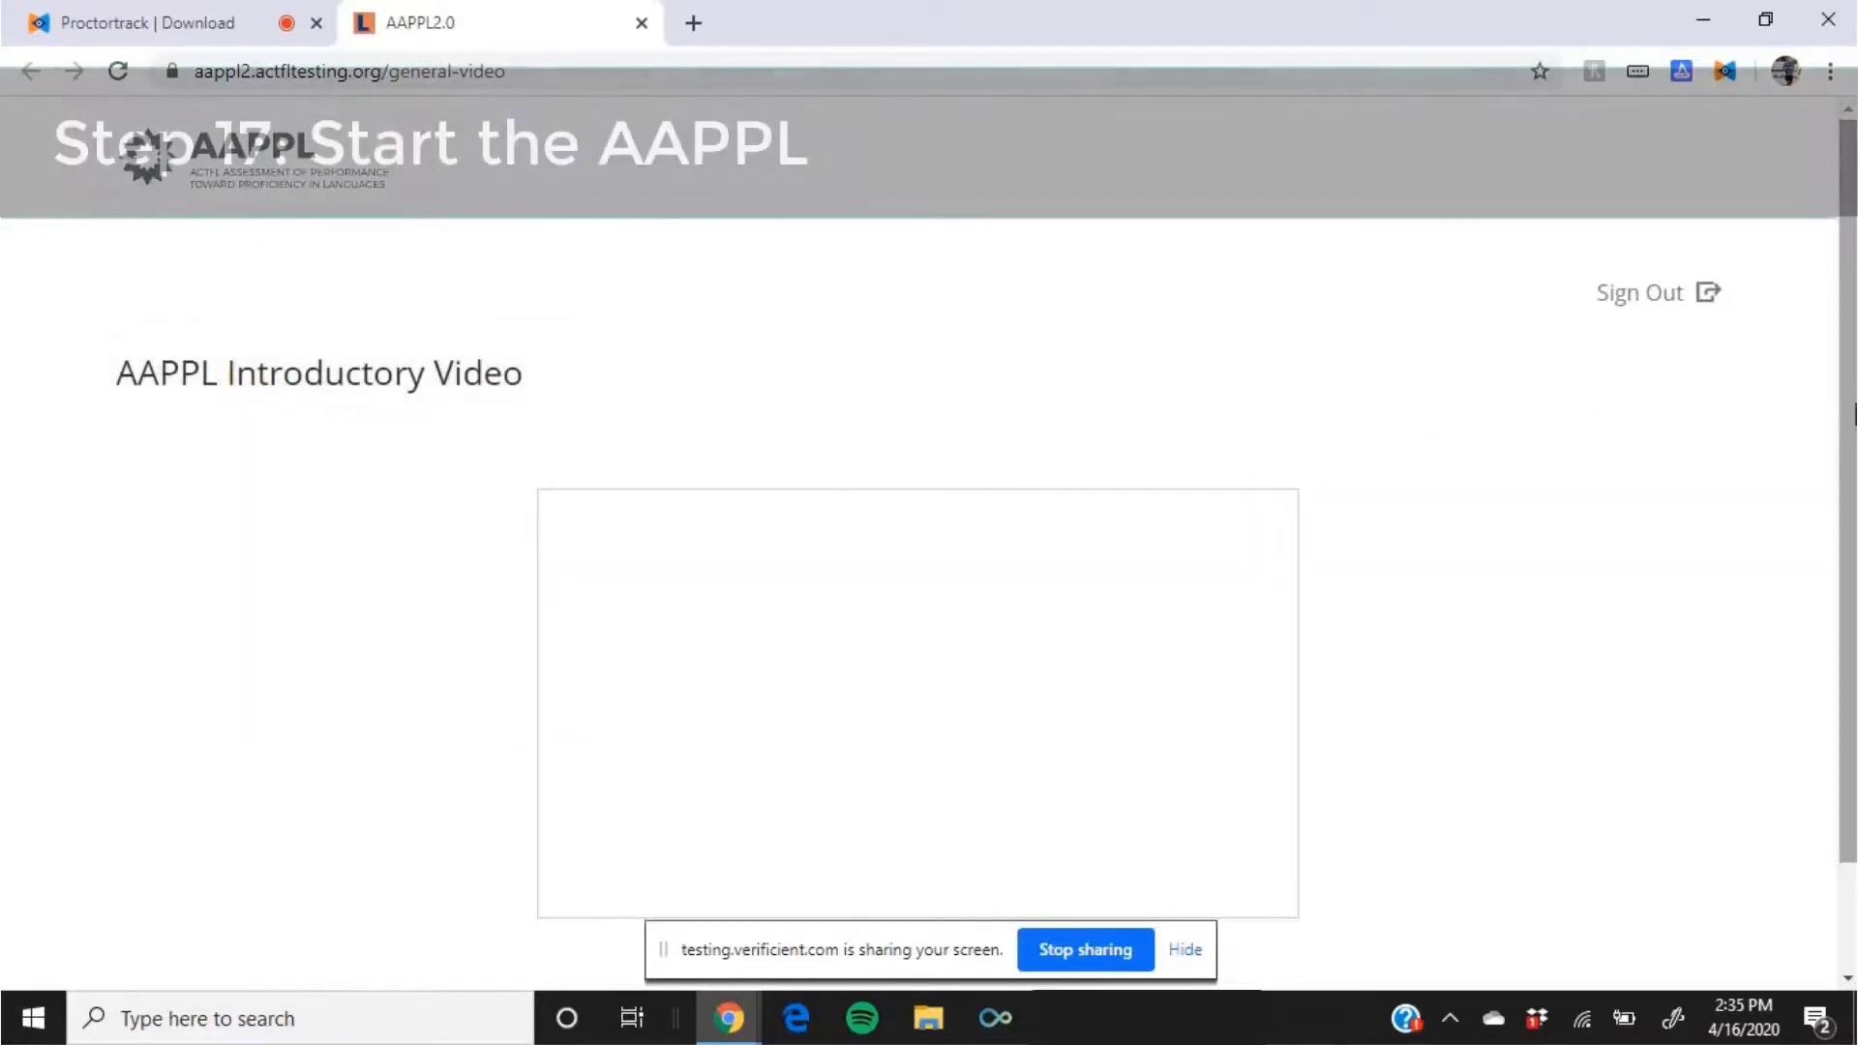
Step: Play the AAPPL introductory video and continue to the English test list
{"action": "scroll", "coordinate": [1854, 414], "scroll_direction": "down", "scroll_amount": 2}
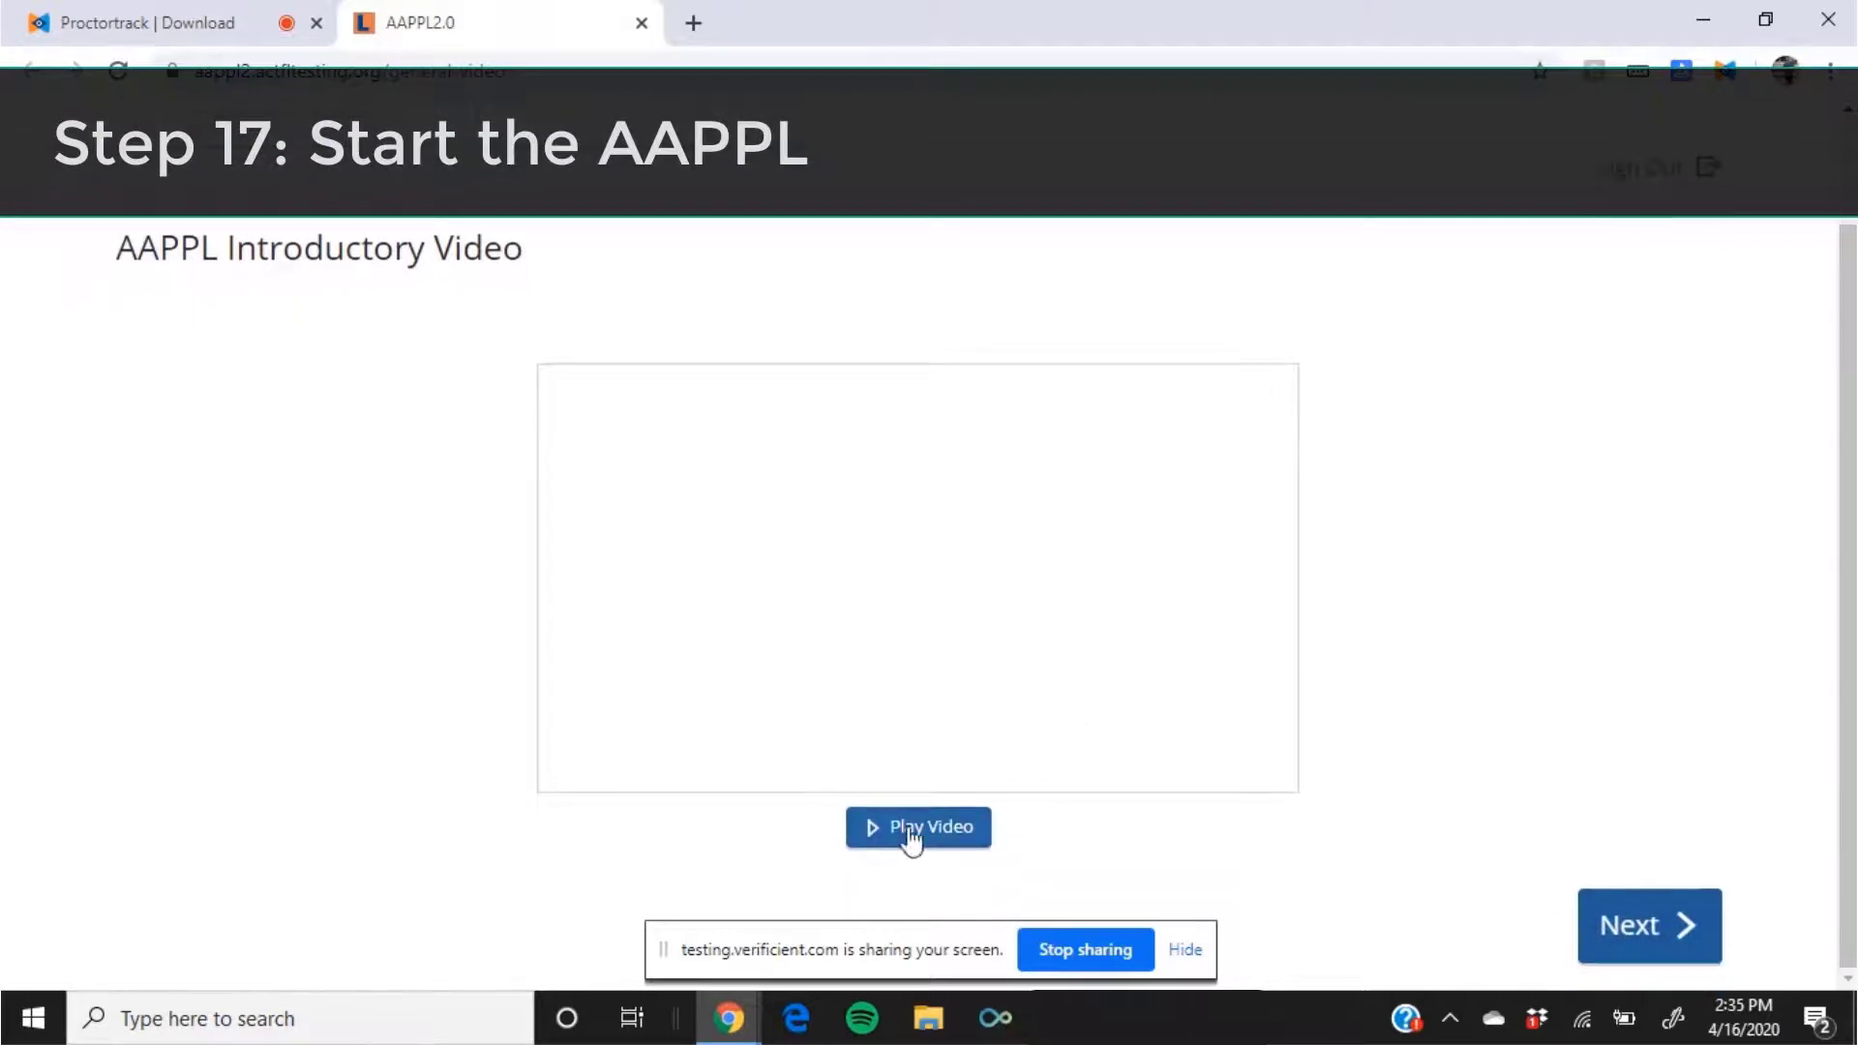
{"action": "left_click", "coordinate": [911, 830]}
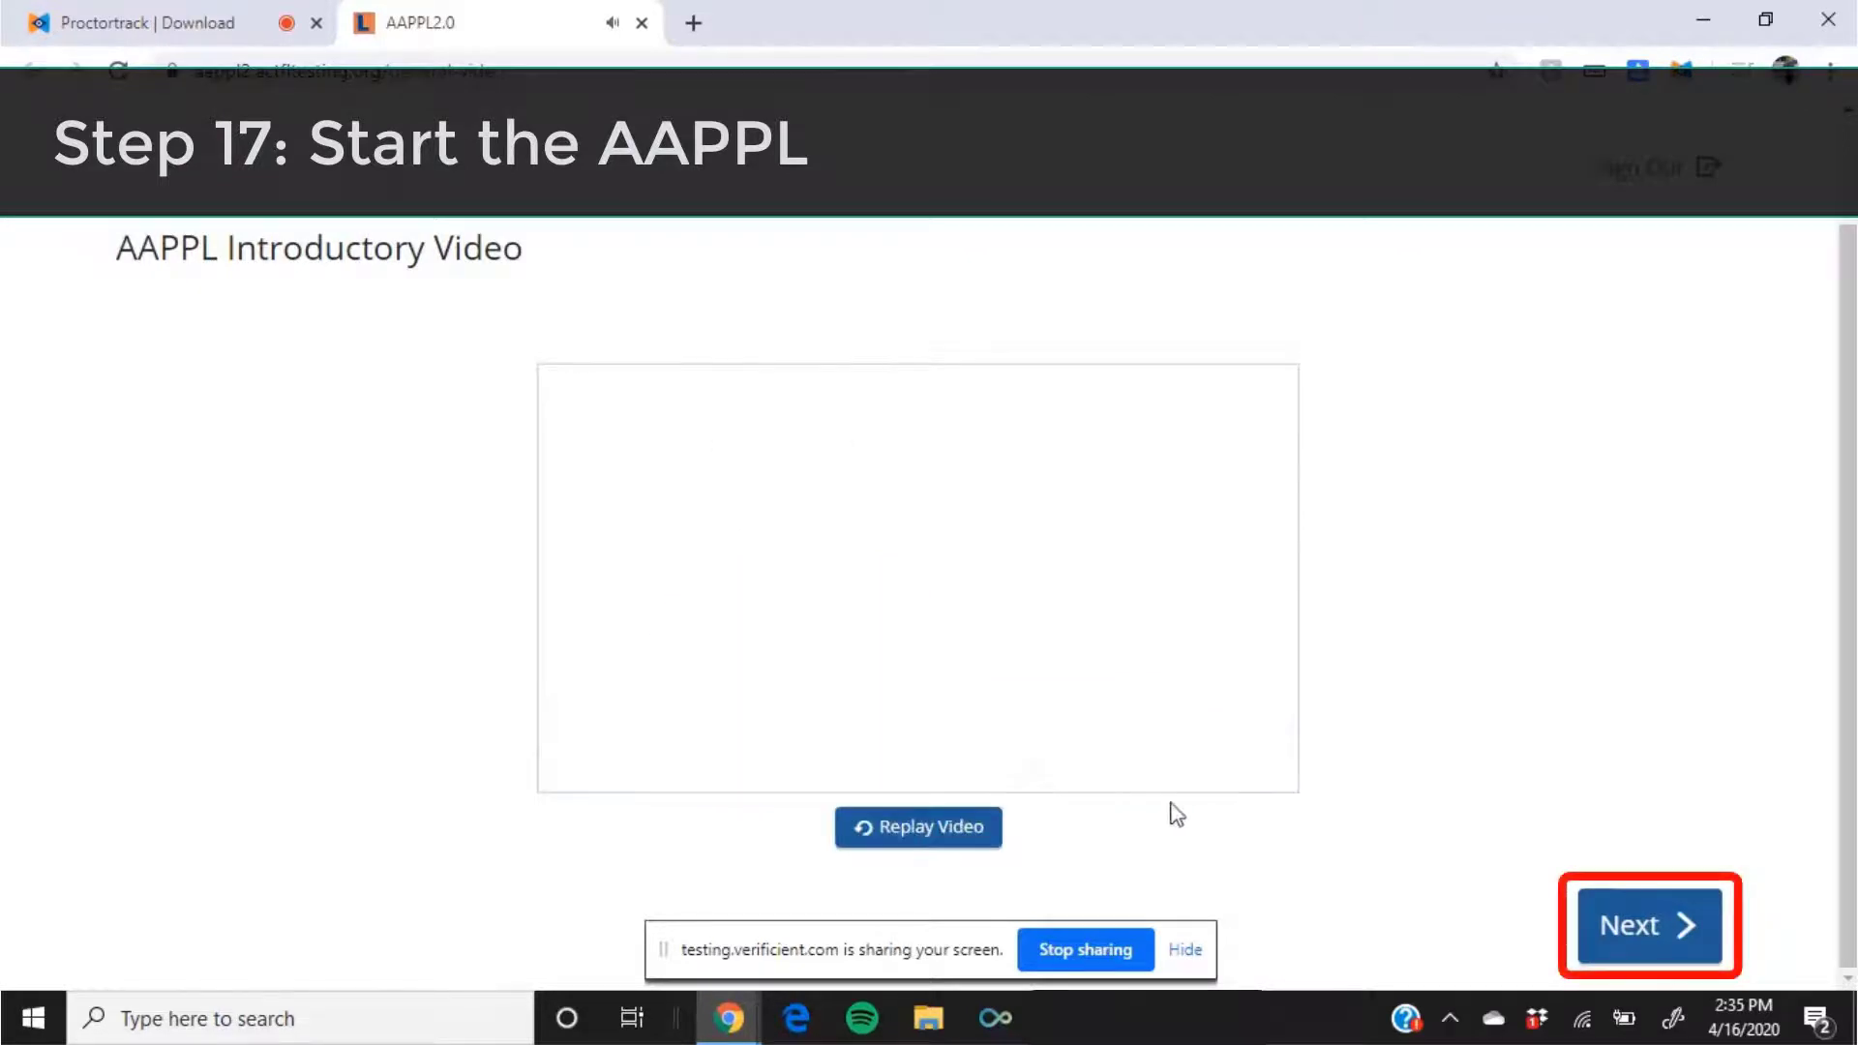
{"action": "left_click", "coordinate": [1636, 927]}
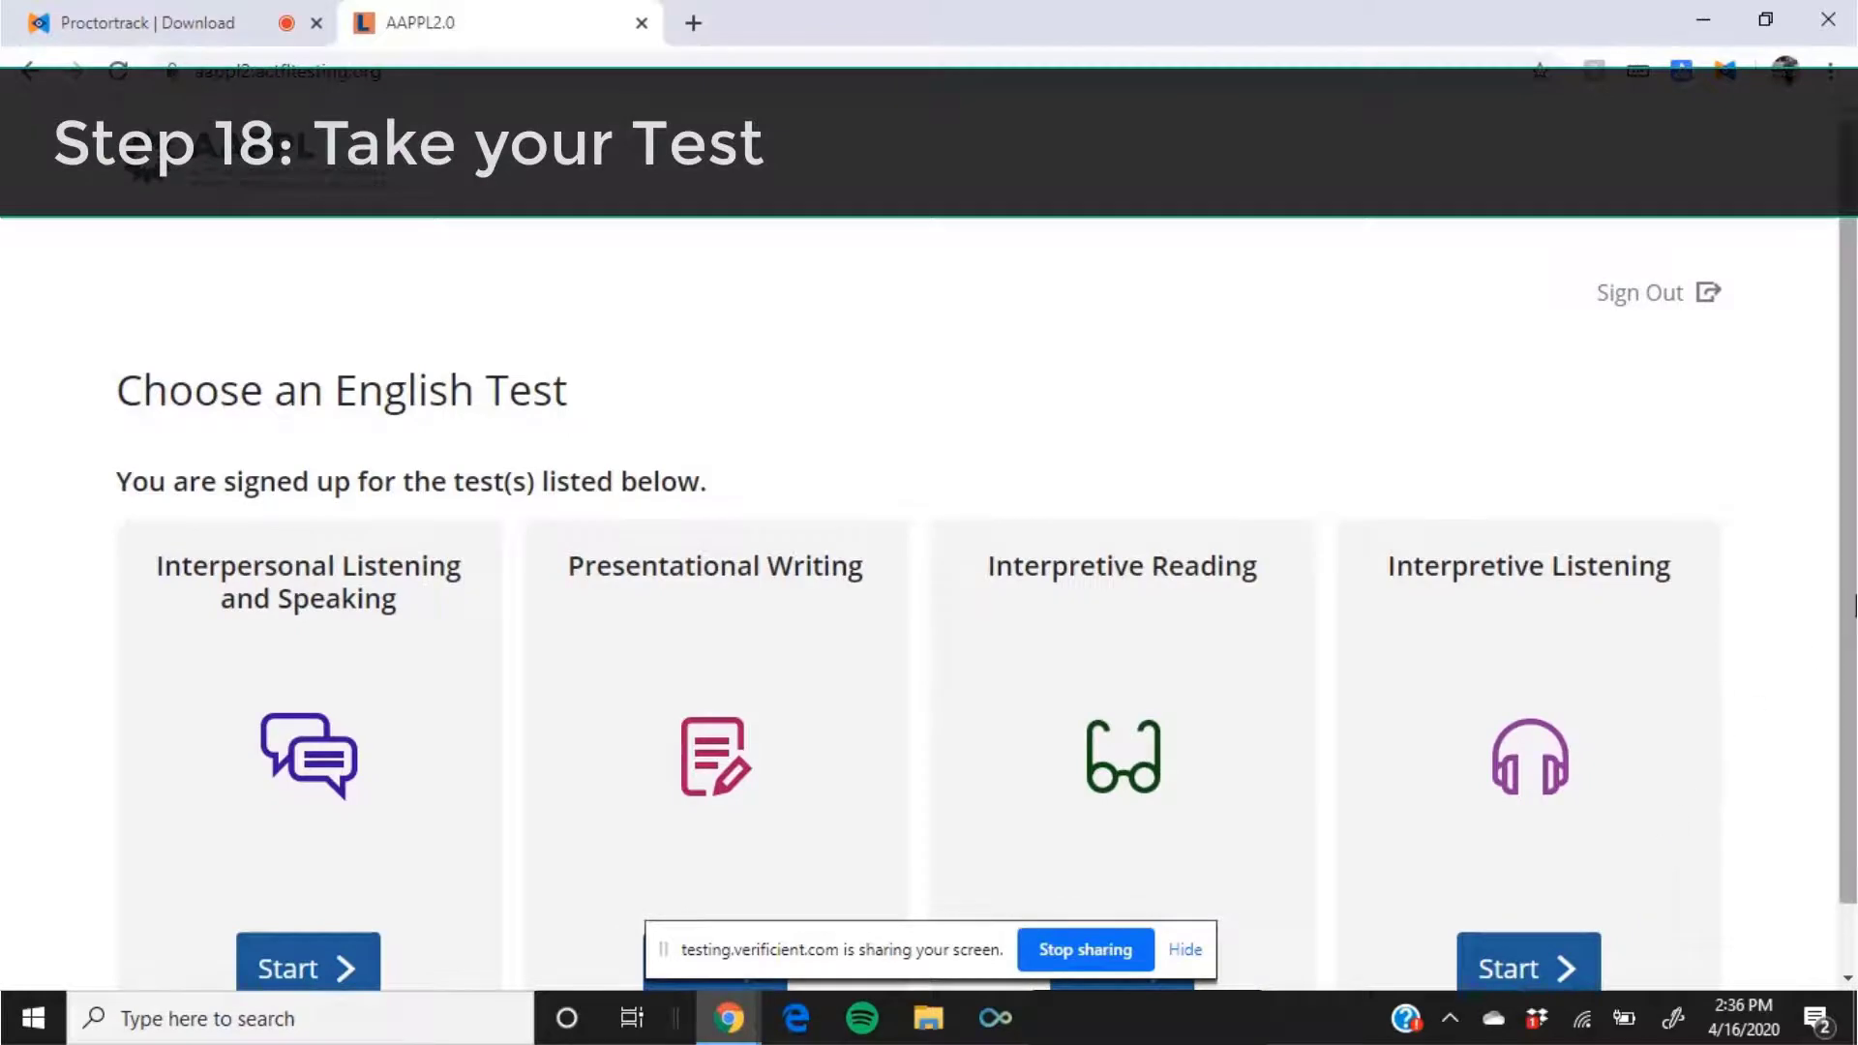
{"action": "scroll", "coordinate": [1851, 651], "scroll_direction": "down", "scroll_amount": 1}
{"action": "scroll", "coordinate": [1851, 650], "scroll_direction": "down", "scroll_amount": 1}
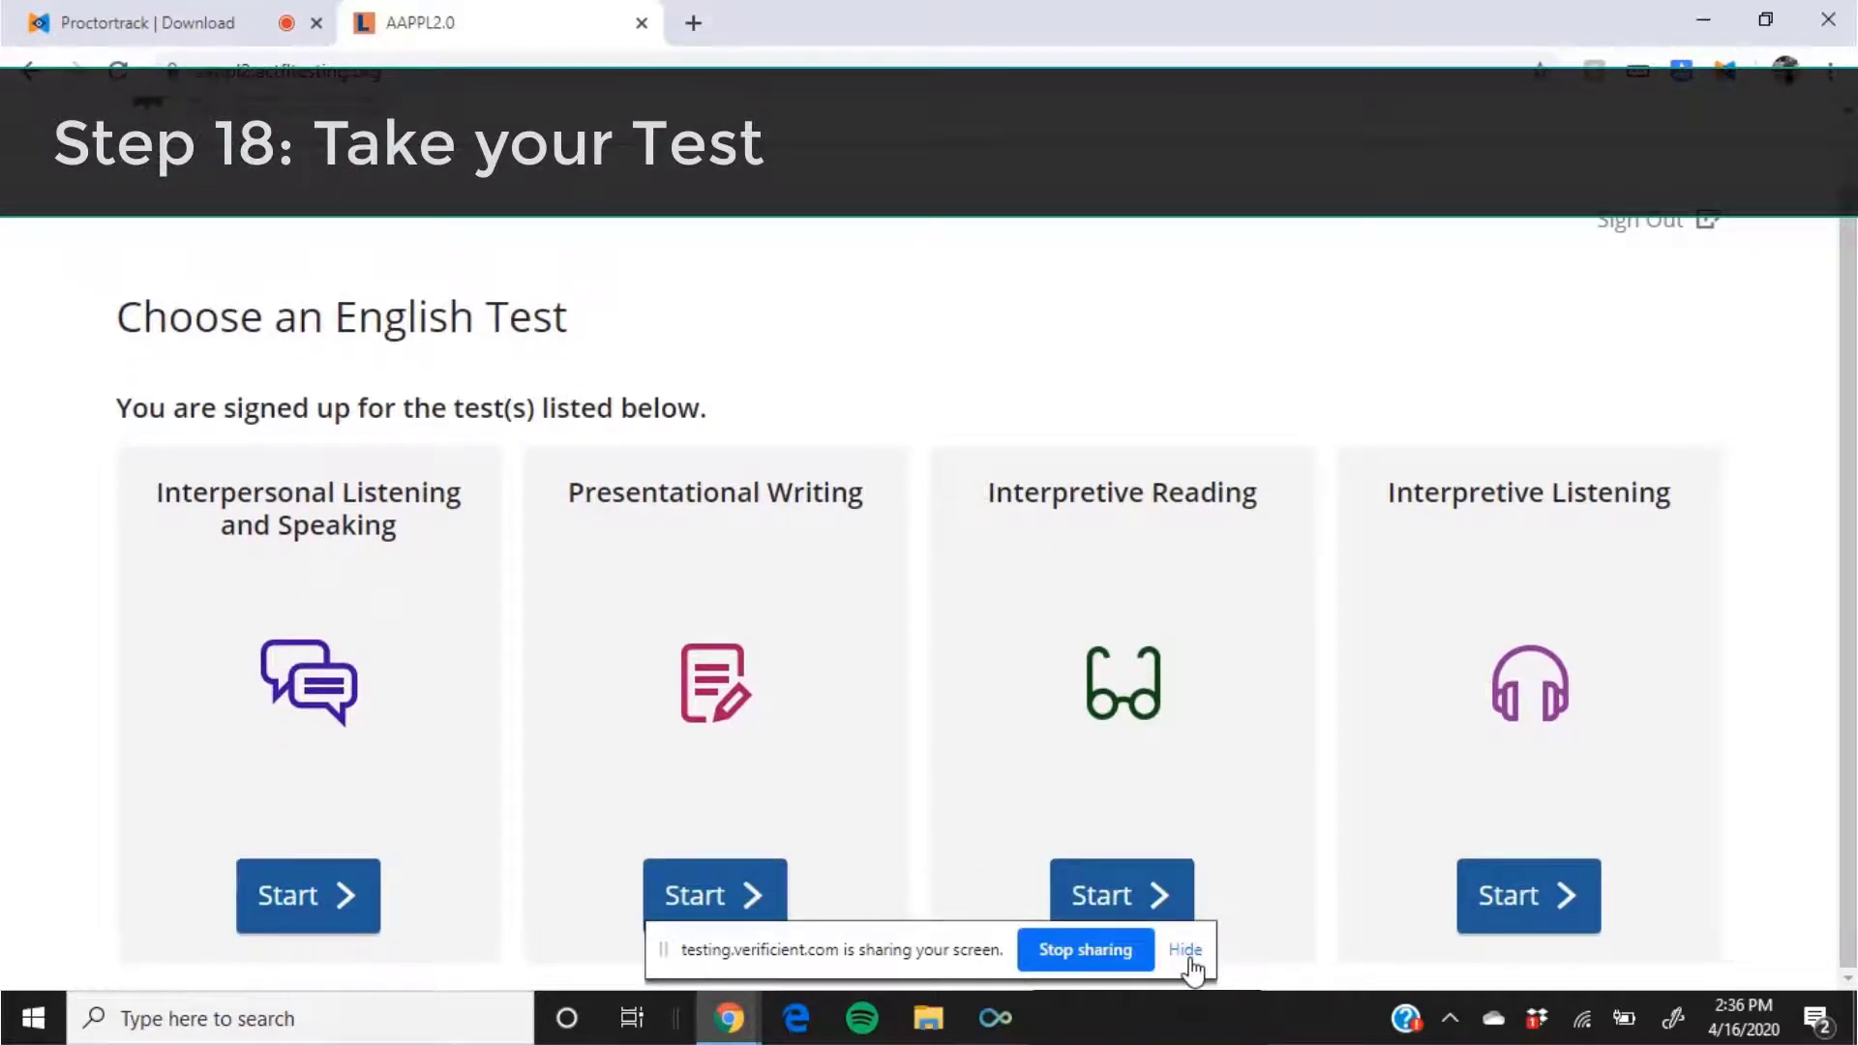
Step: Start Interpersonal Listening and Speaking, pass its instructions, and allow microphone access
{"action": "left_click", "coordinate": [306, 900]}
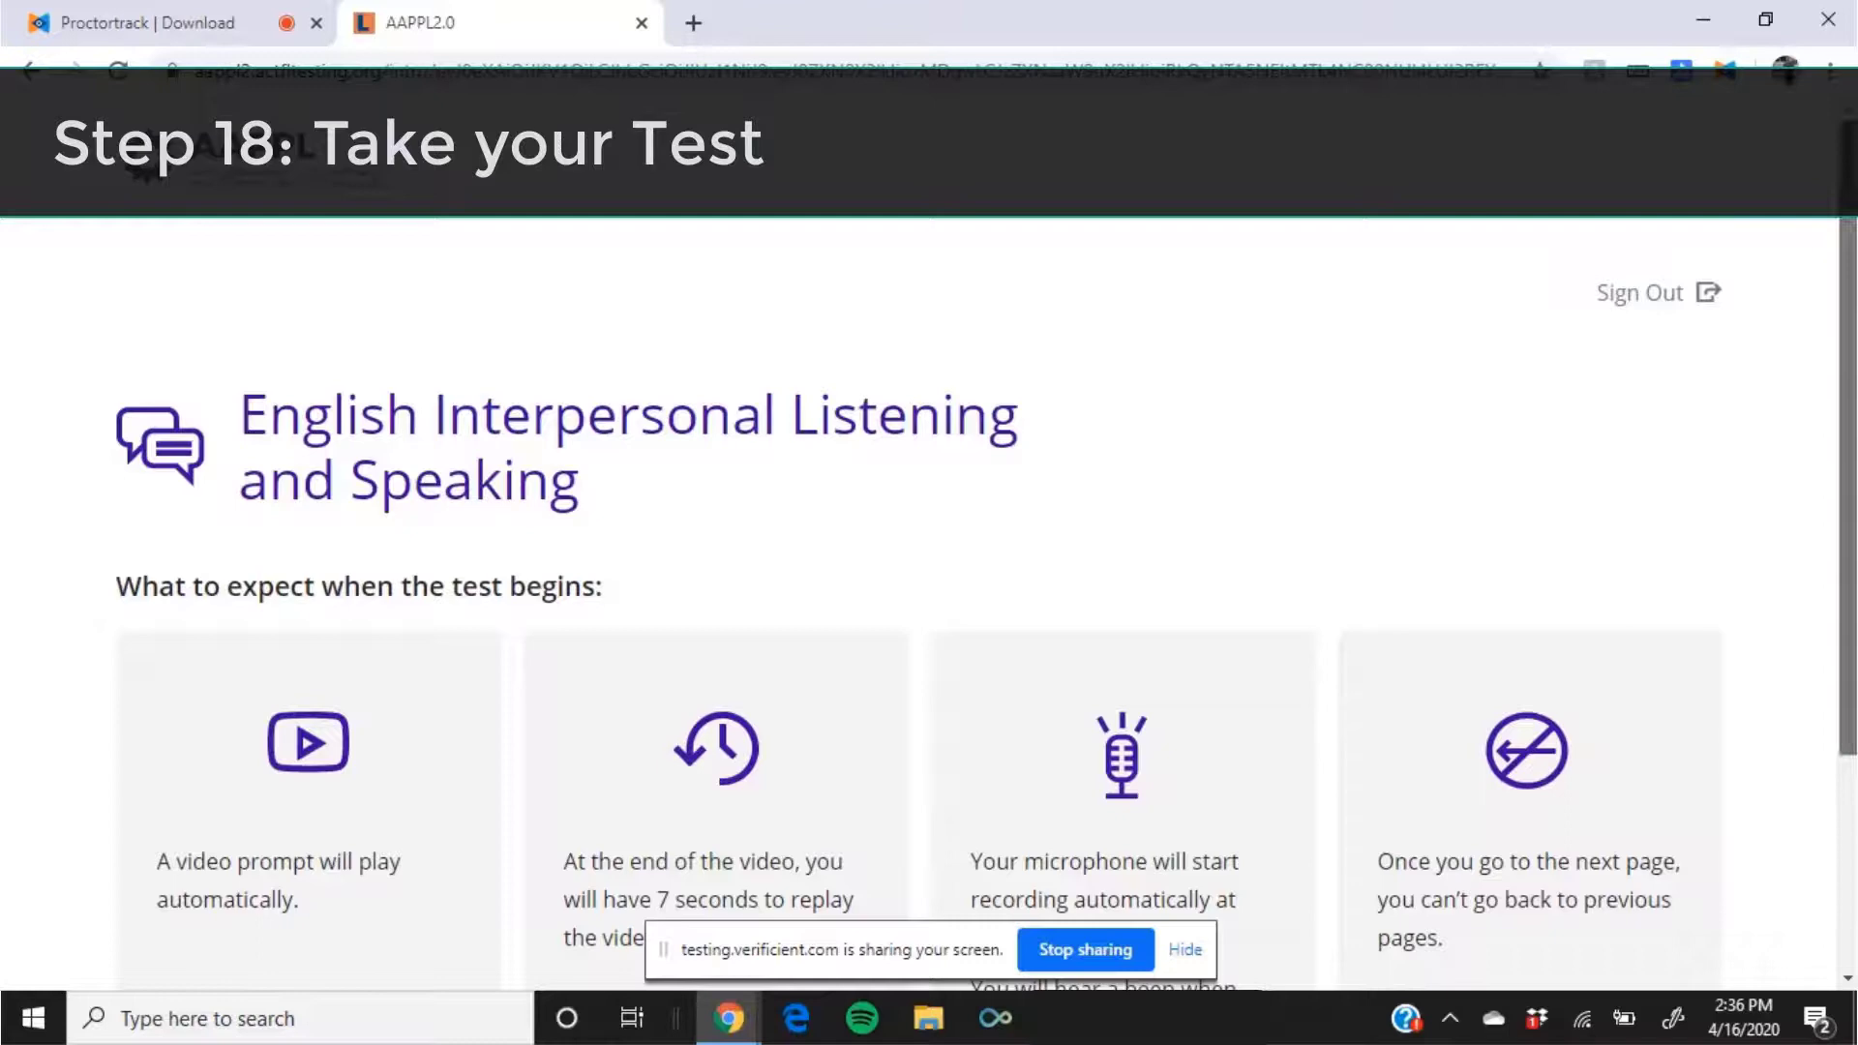
{"action": "scroll", "coordinate": [1855, 774], "scroll_direction": "down", "scroll_amount": 3}
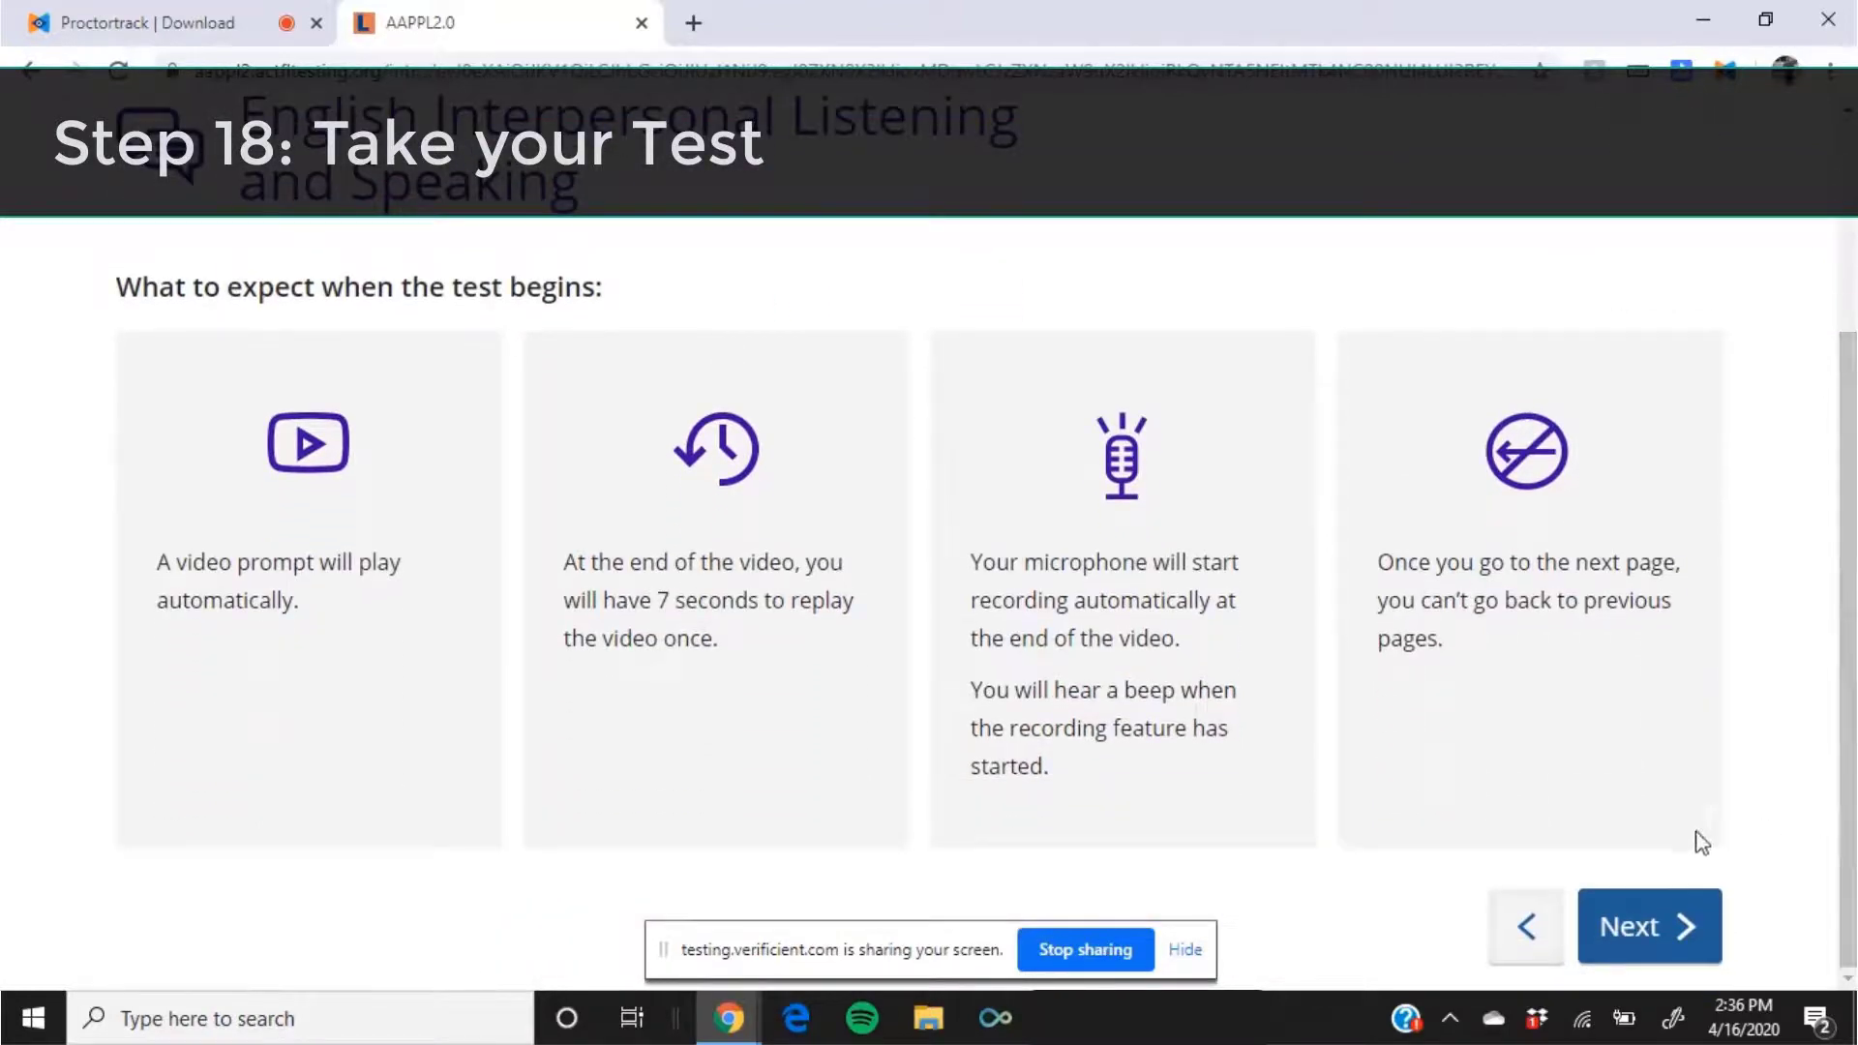
{"action": "left_click", "coordinate": [1671, 934]}
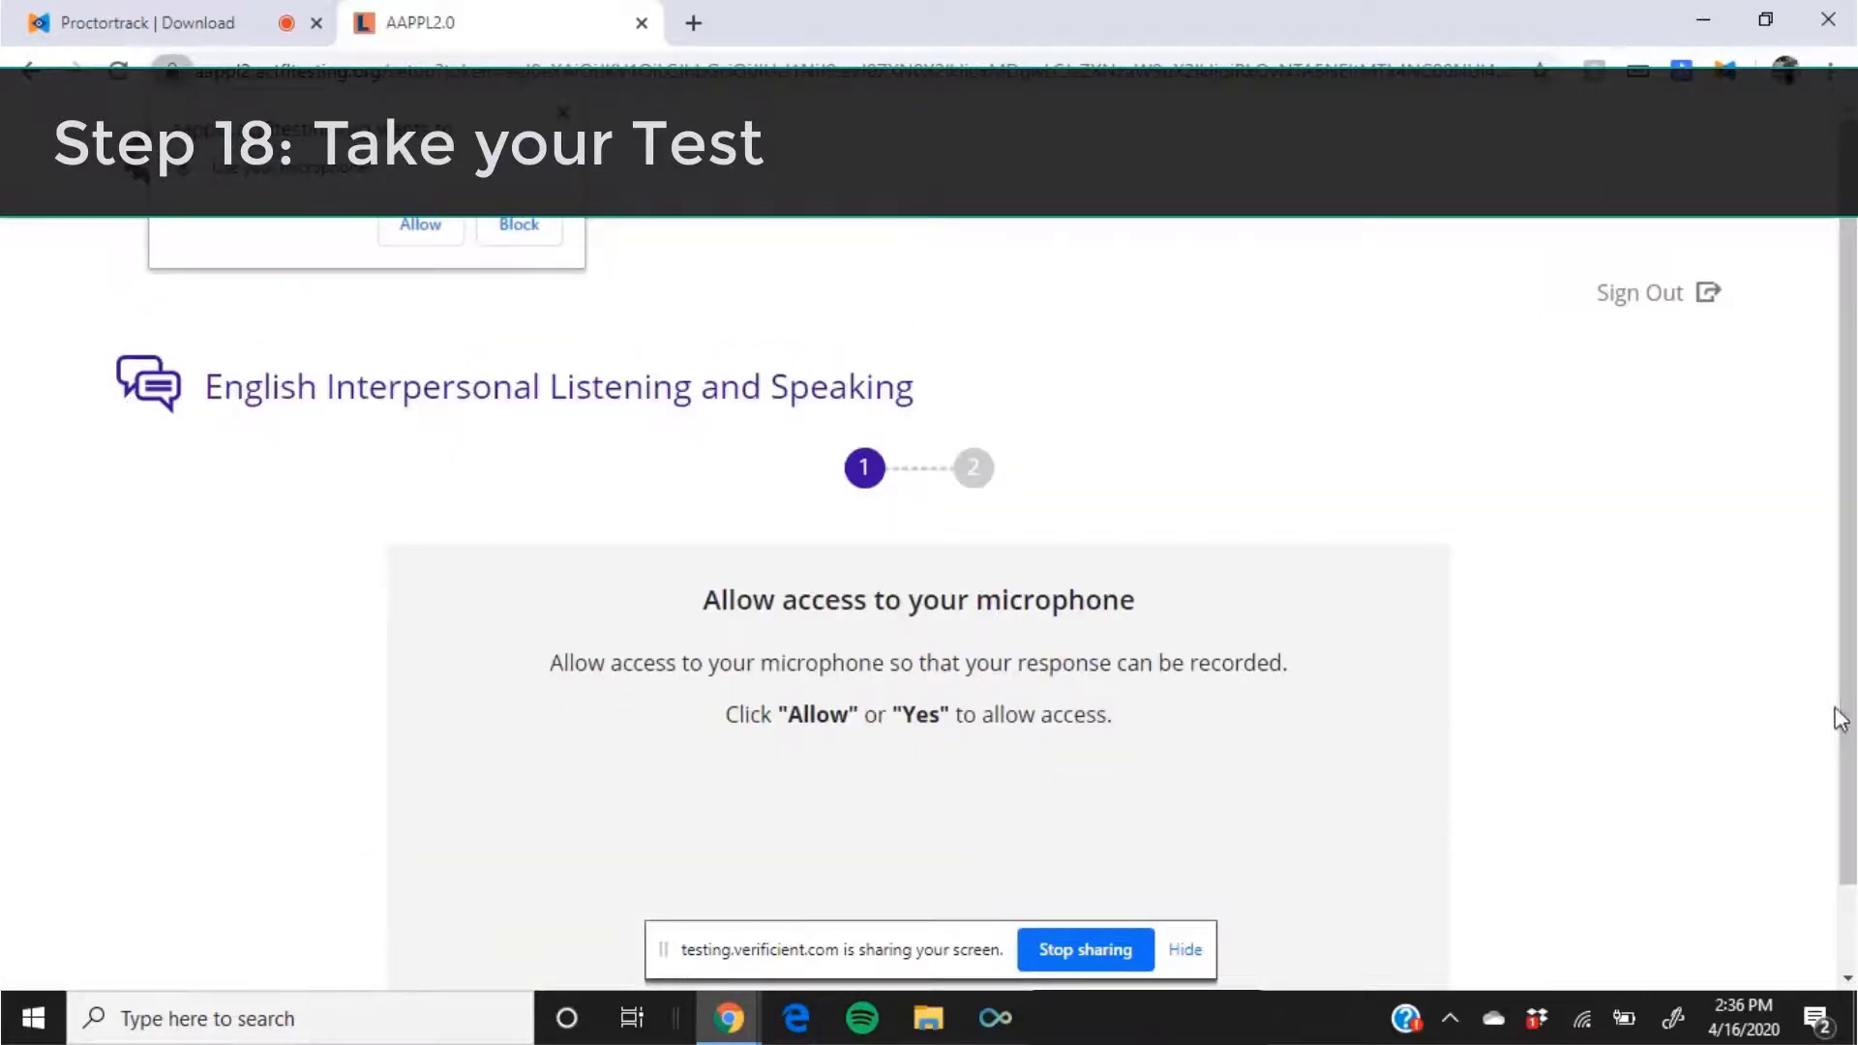
{"action": "left_click", "coordinate": [431, 233]}
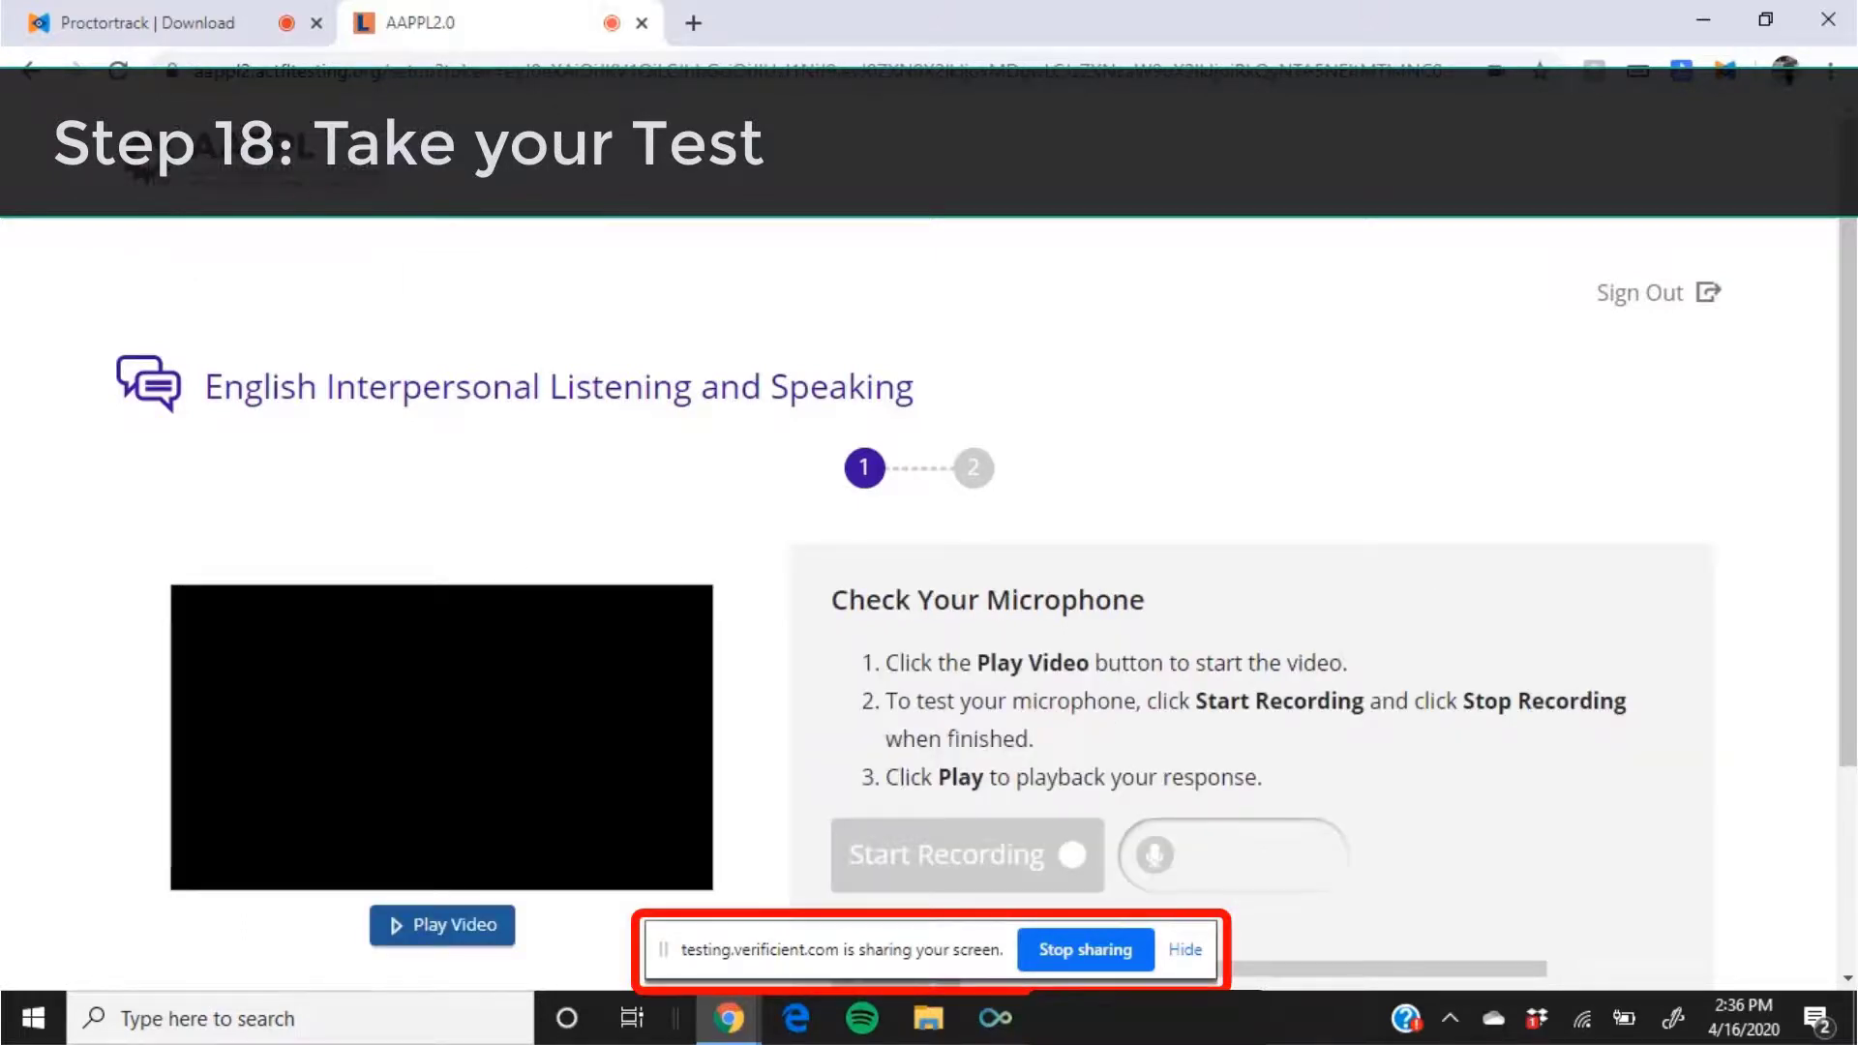
Step: Return to the Choose an English Test page listing the four tests
{"action": "scroll", "coordinate": [1162, 427], "scroll_direction": "down", "scroll_amount": 3}
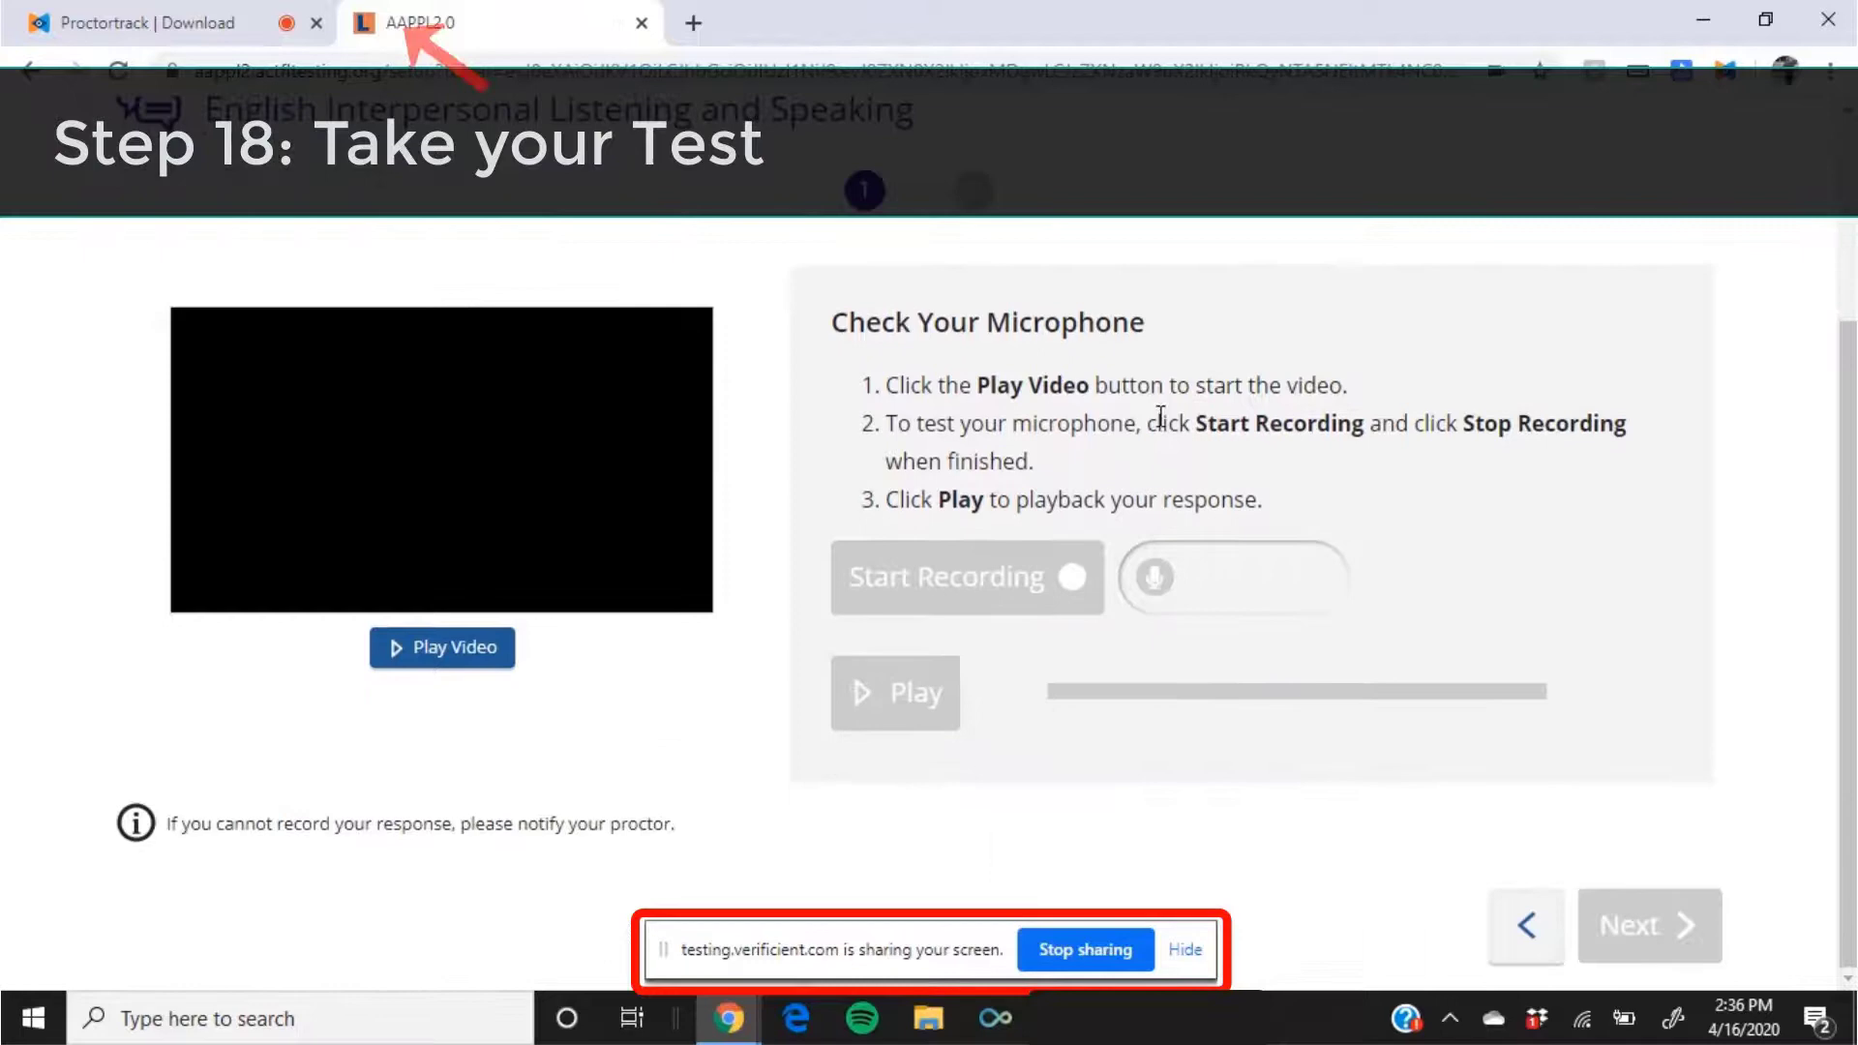
{"action": "left_click", "coordinate": [1537, 936]}
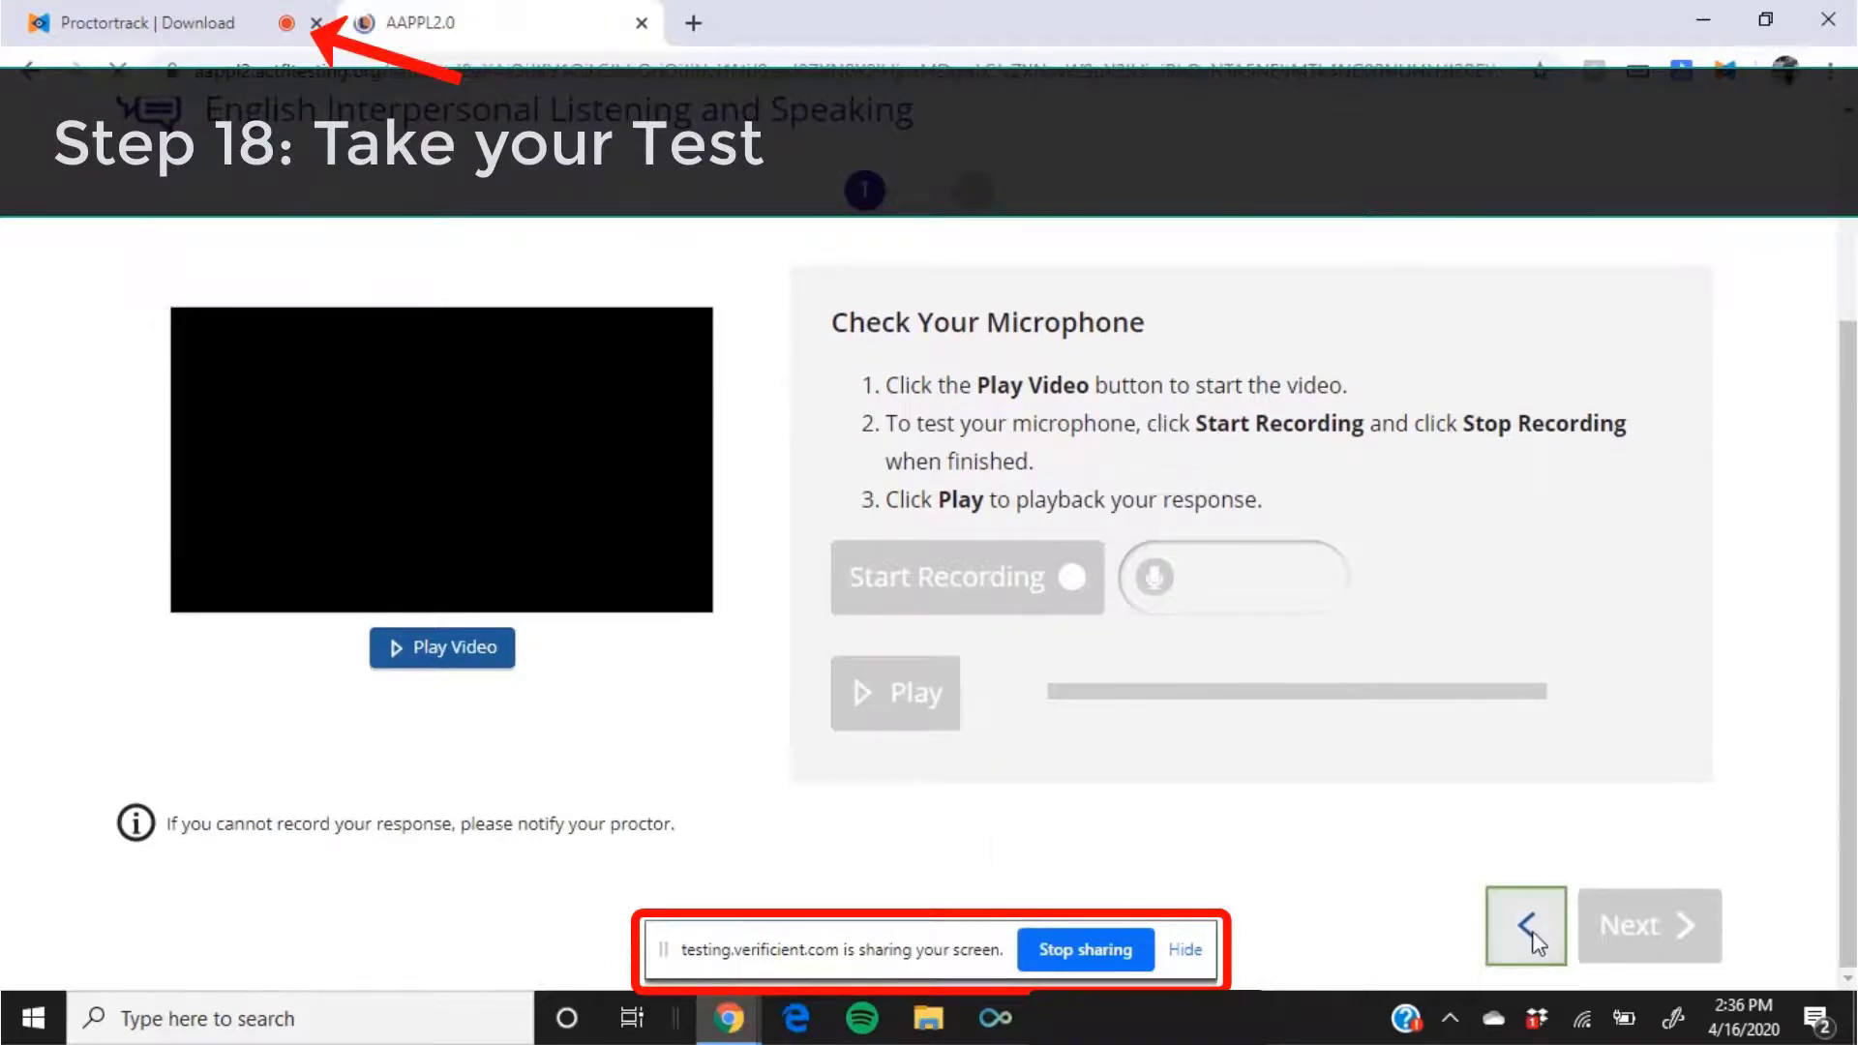
{"action": "scroll", "coordinate": [1513, 610], "scroll_direction": "down", "scroll_amount": 3}
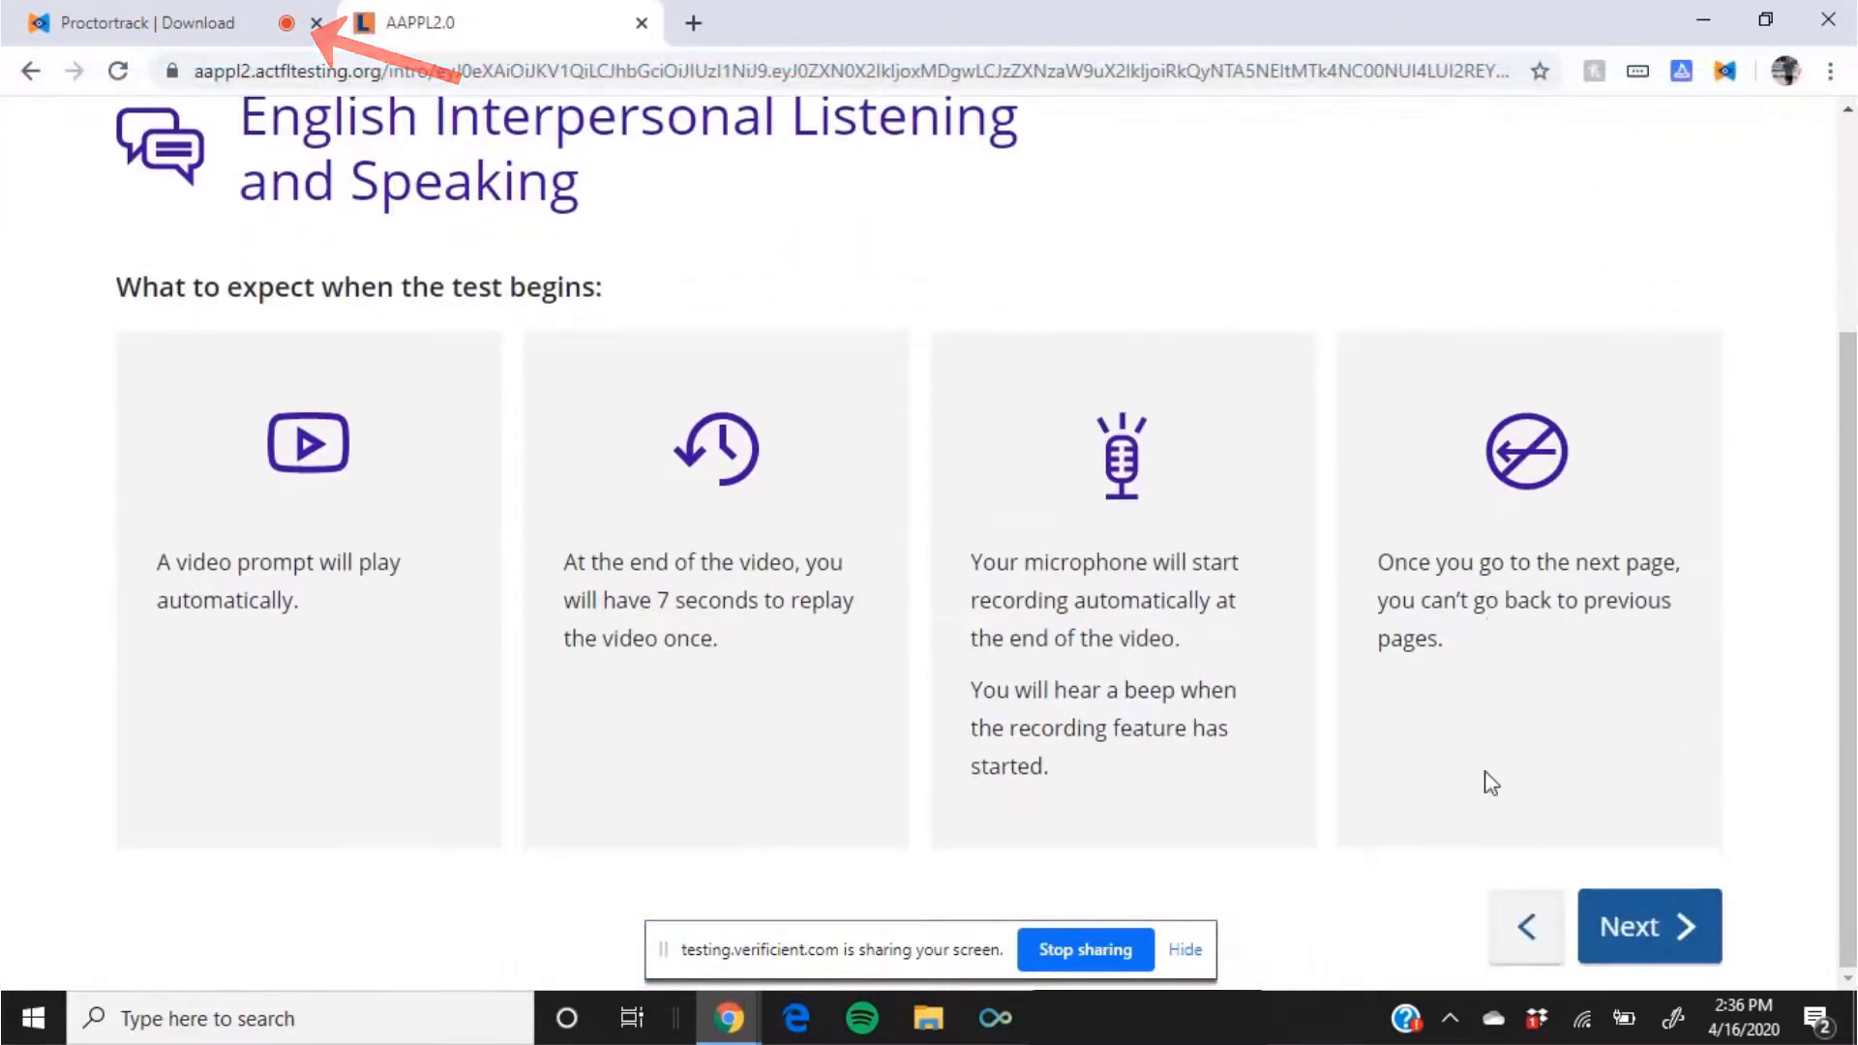
{"action": "left_click", "coordinate": [1534, 936]}
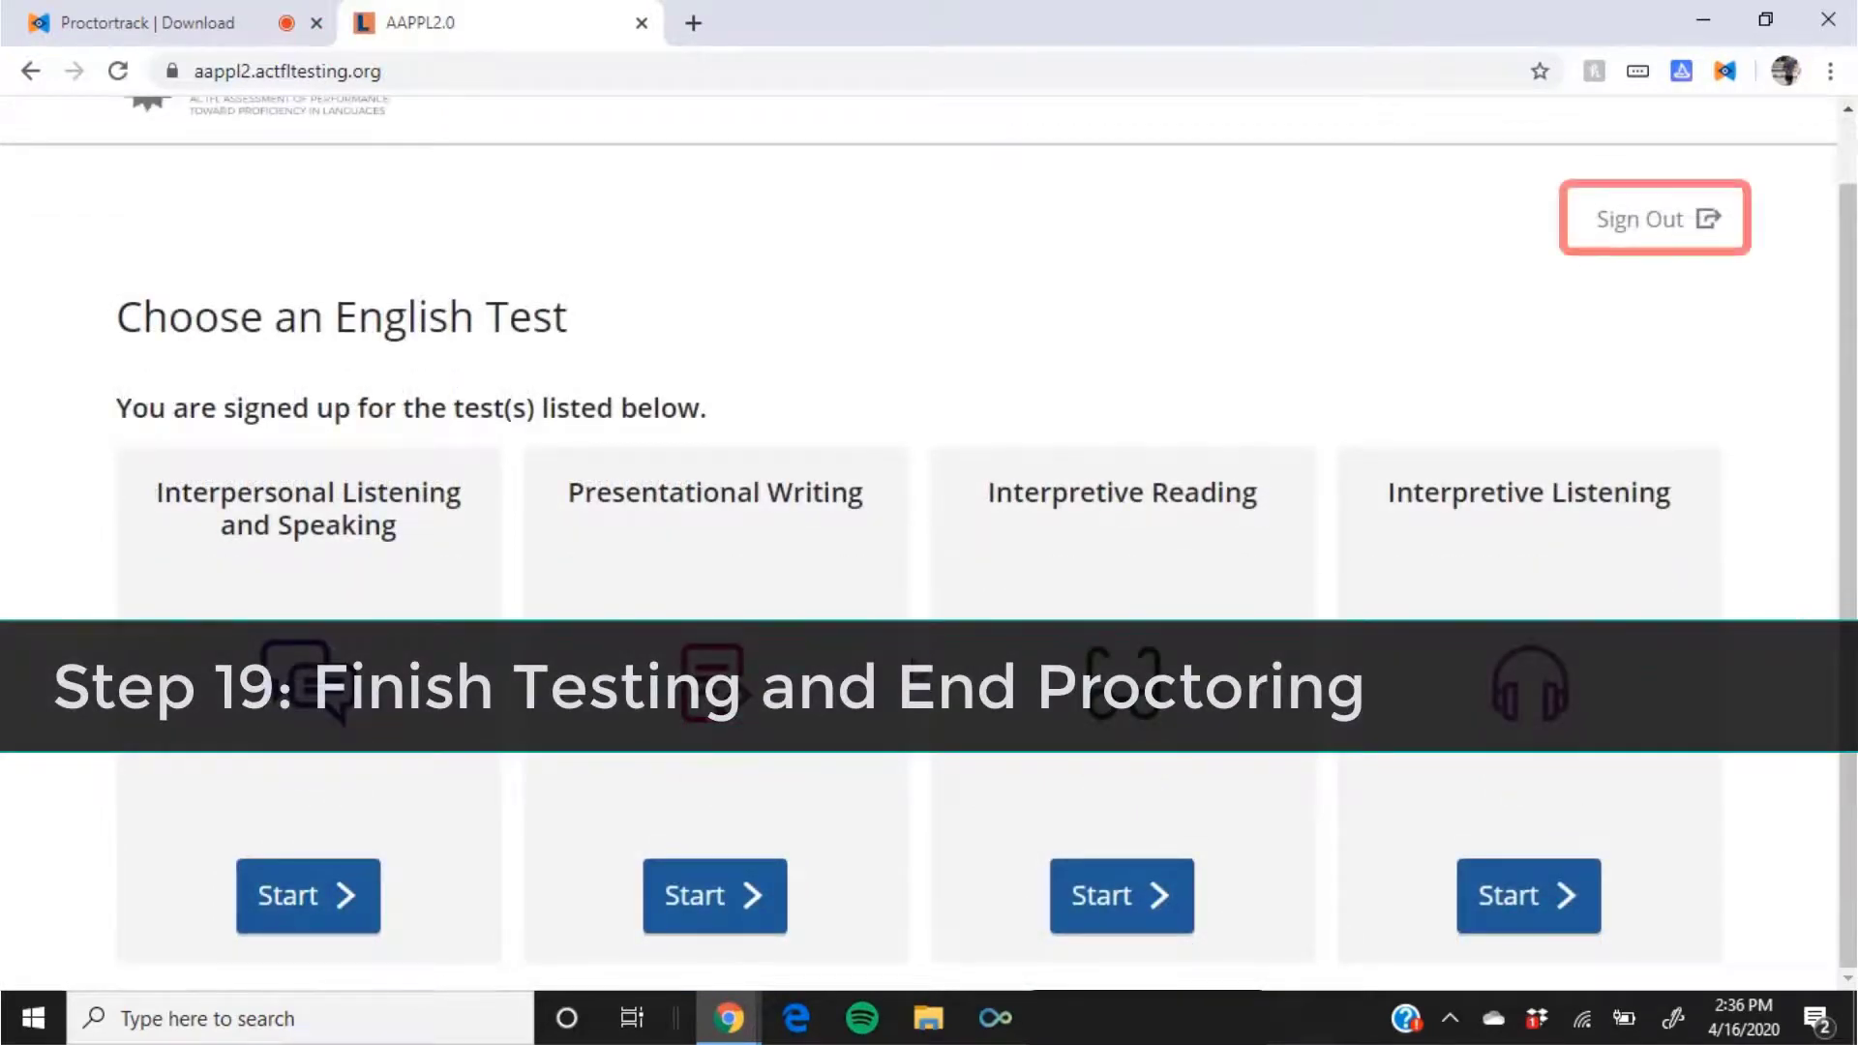
Step: Sign out of AAPPL and end the session on the Proctortrack page
{"action": "left_click", "coordinate": [1656, 225]}
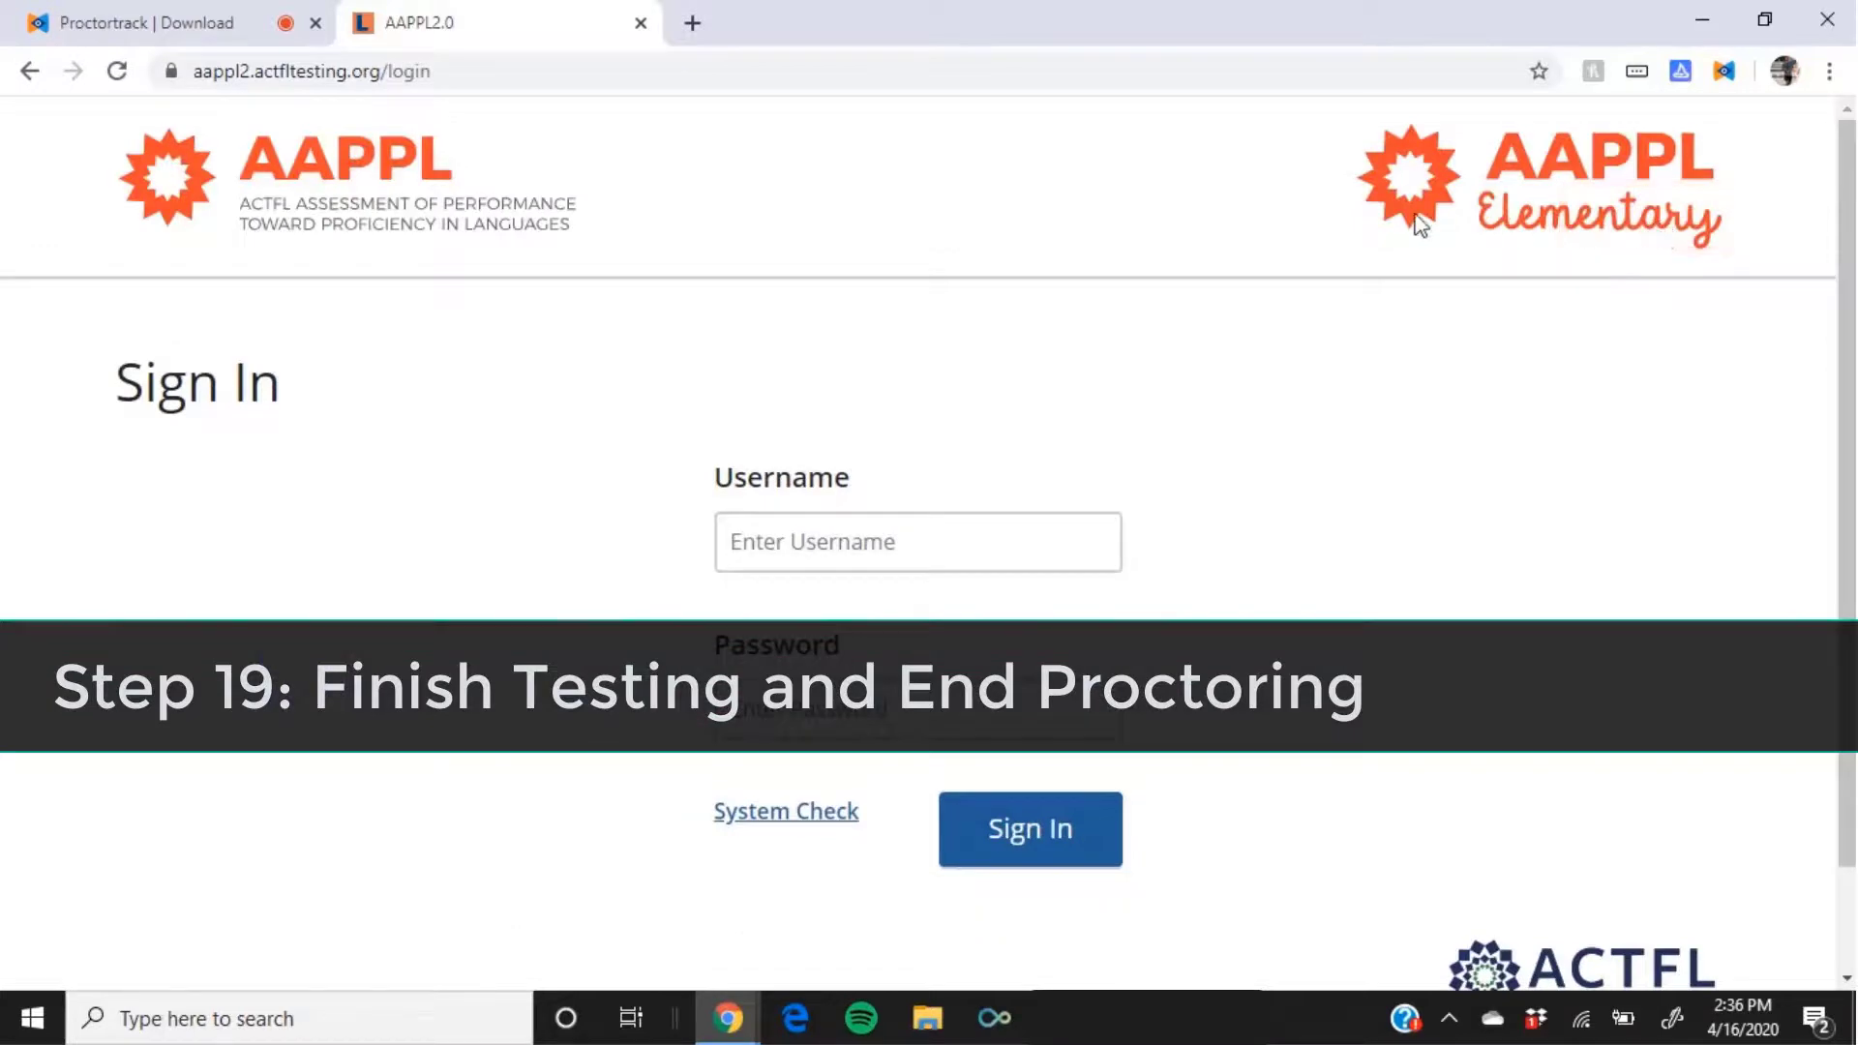
{"action": "left_click", "coordinate": [190, 29]}
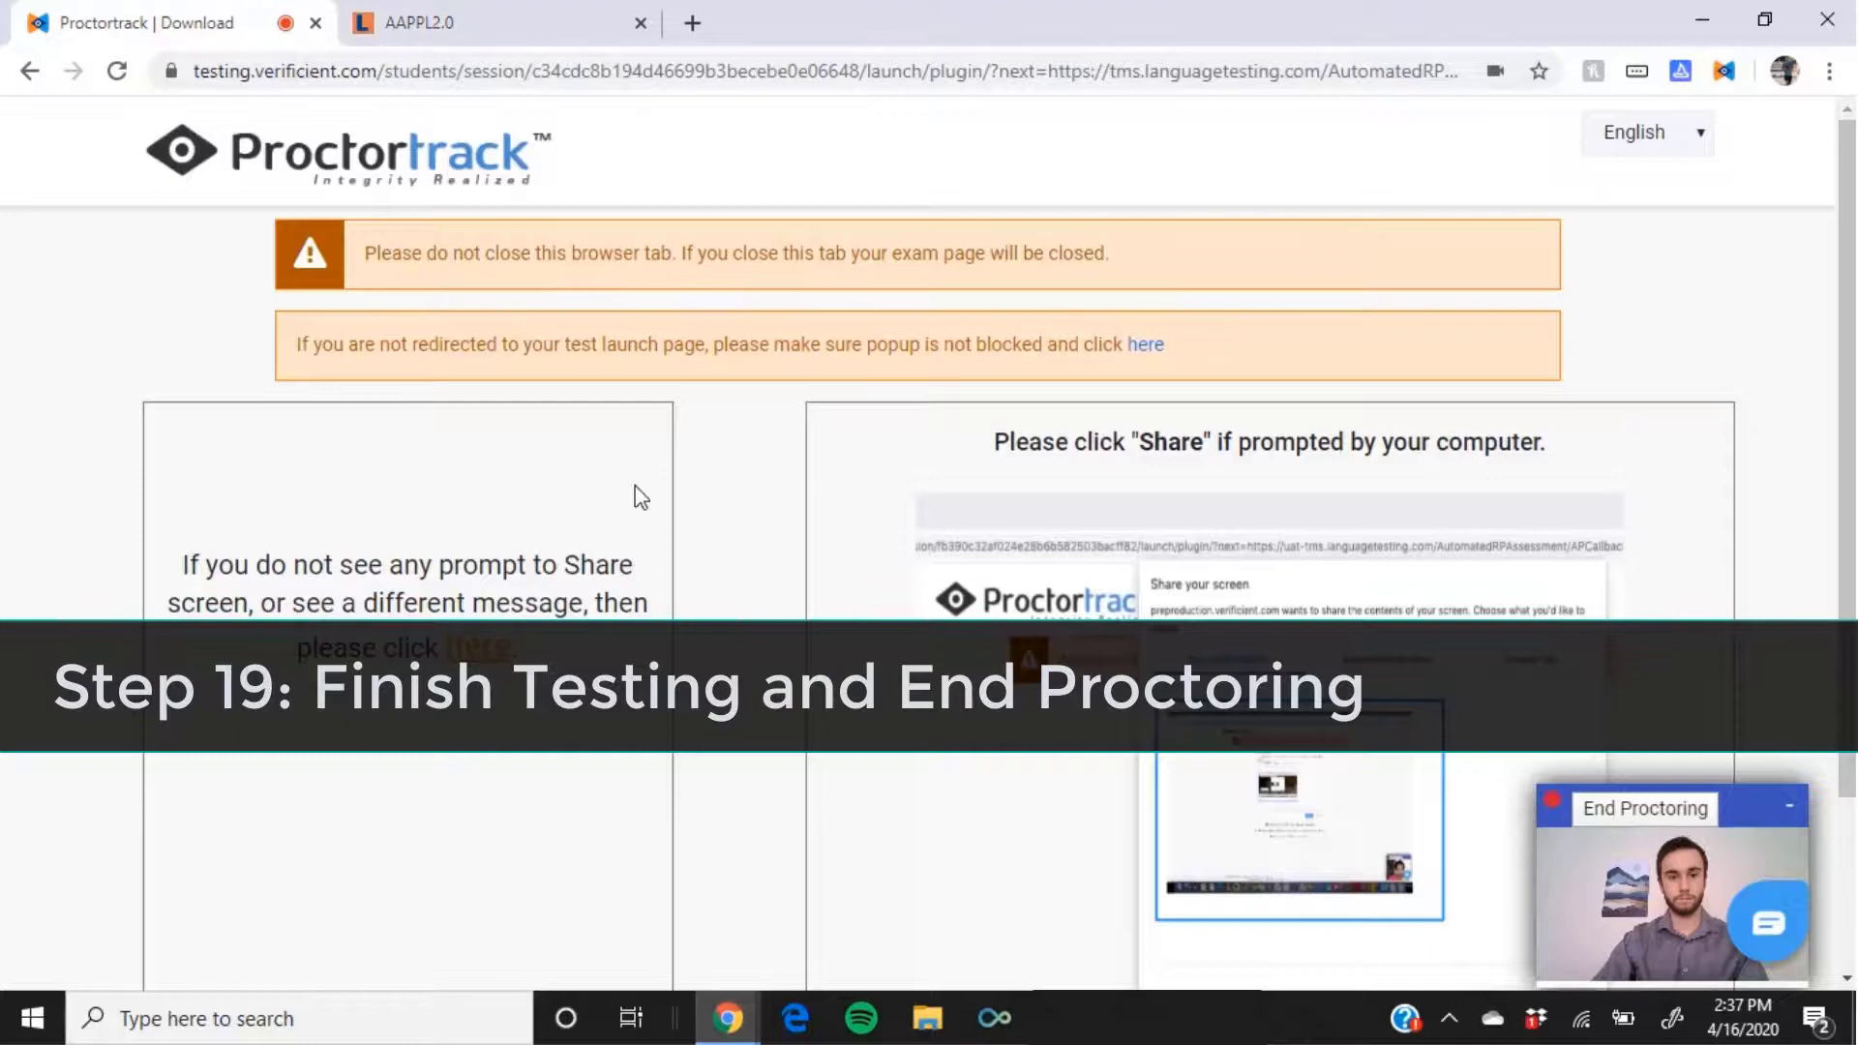
{"action": "left_click", "coordinate": [1650, 830]}
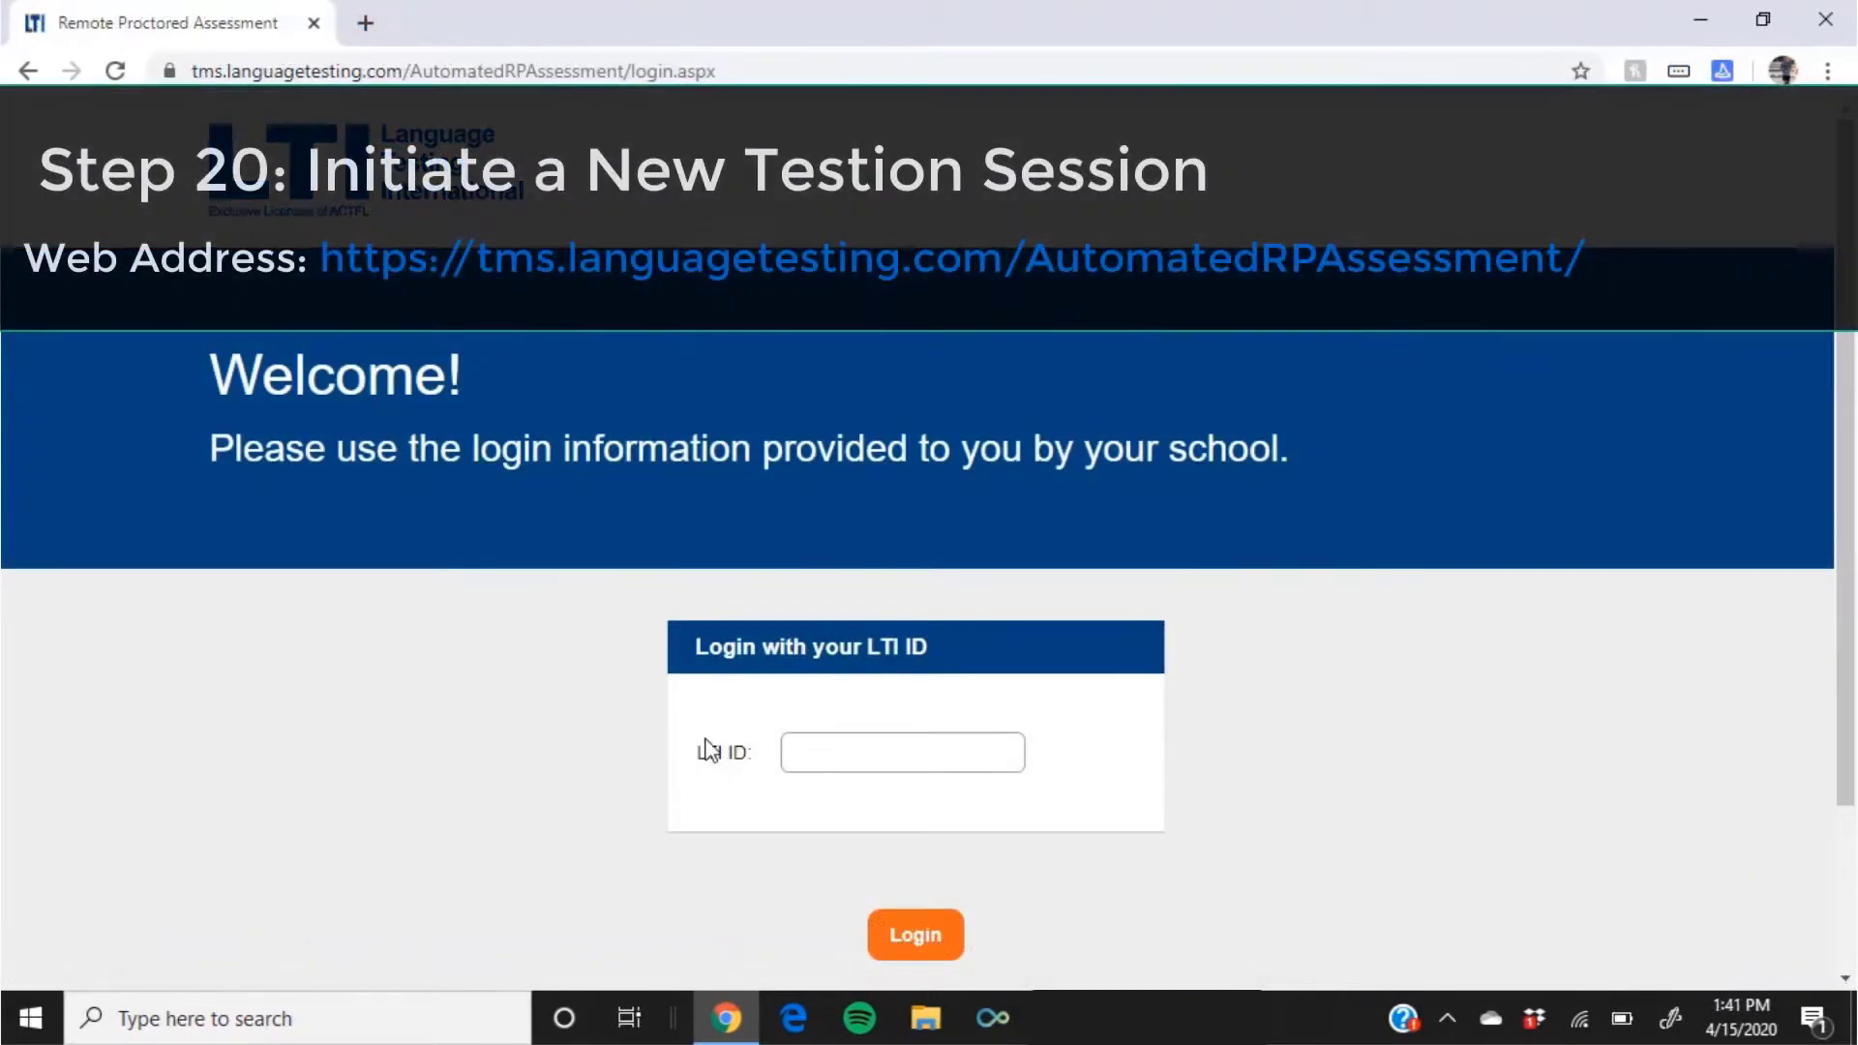
Step: Log back in with the saved LTI ID to reach Test Details with four scheduled tests
{"action": "left_click", "coordinate": [864, 756]}
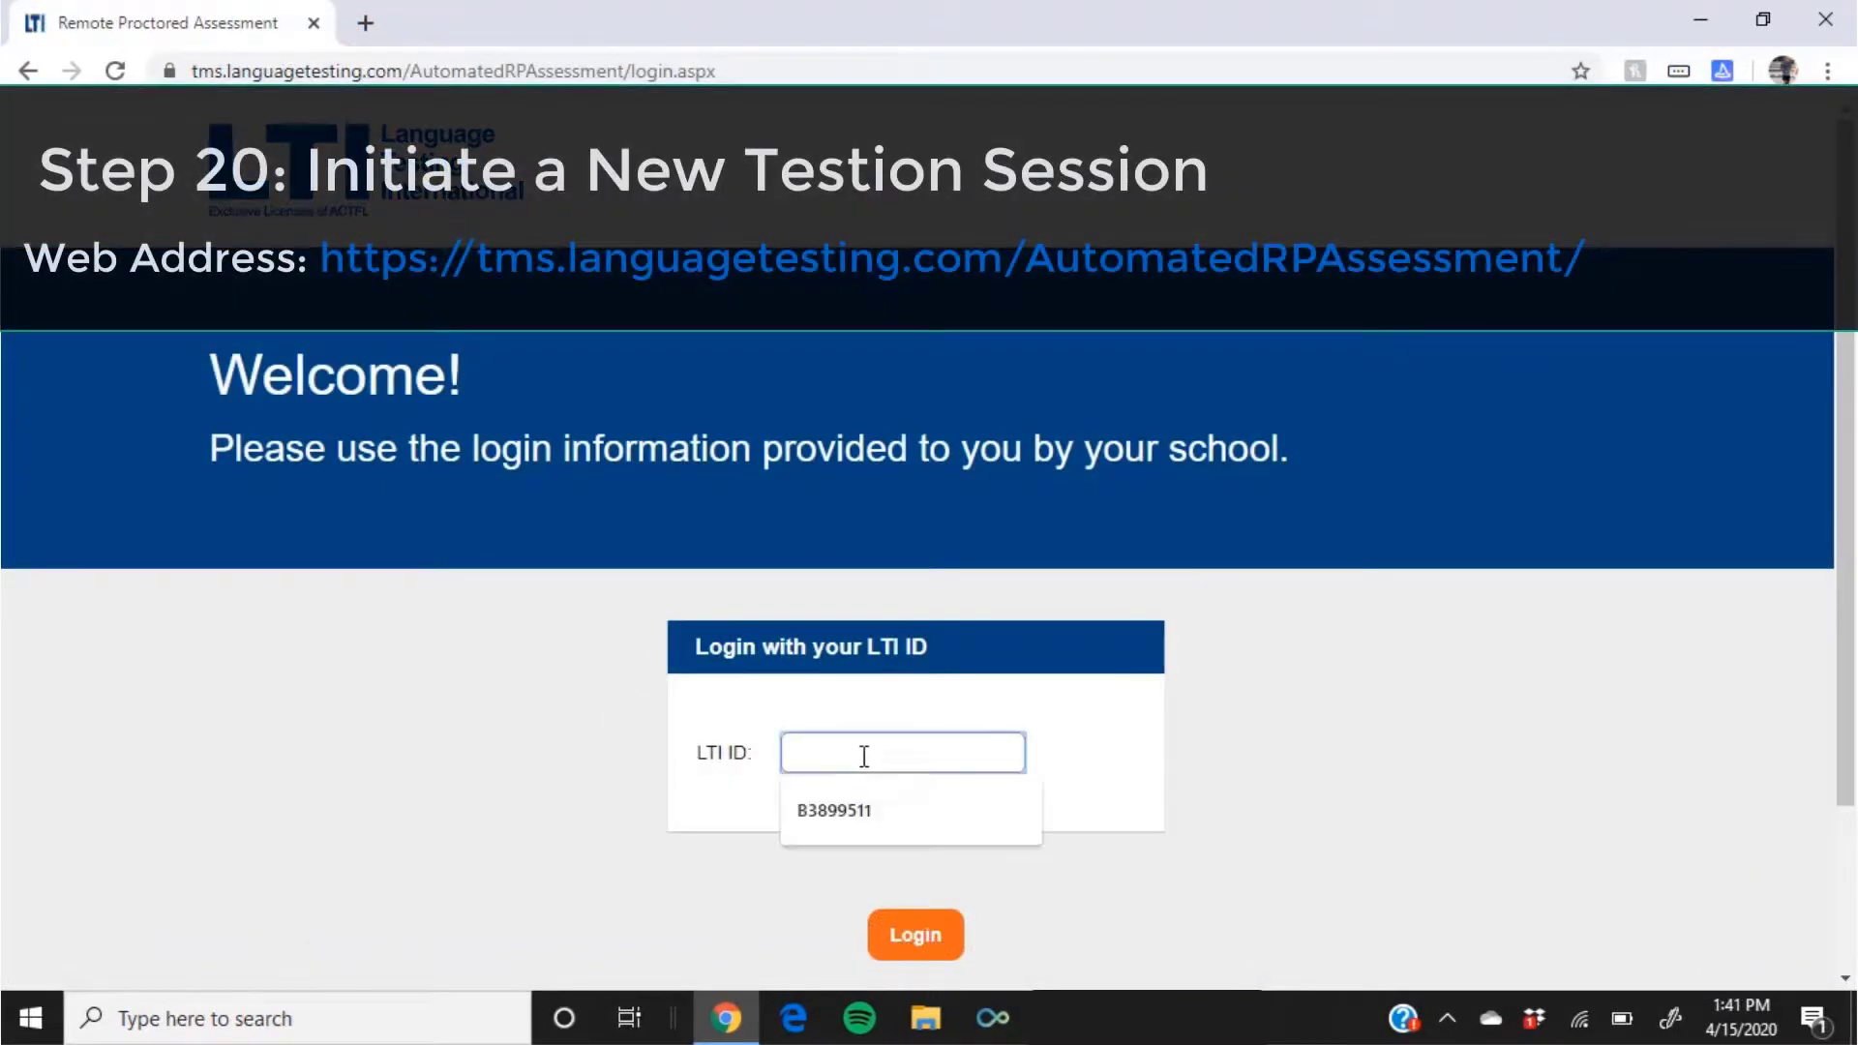
{"action": "left_click", "coordinate": [871, 813]}
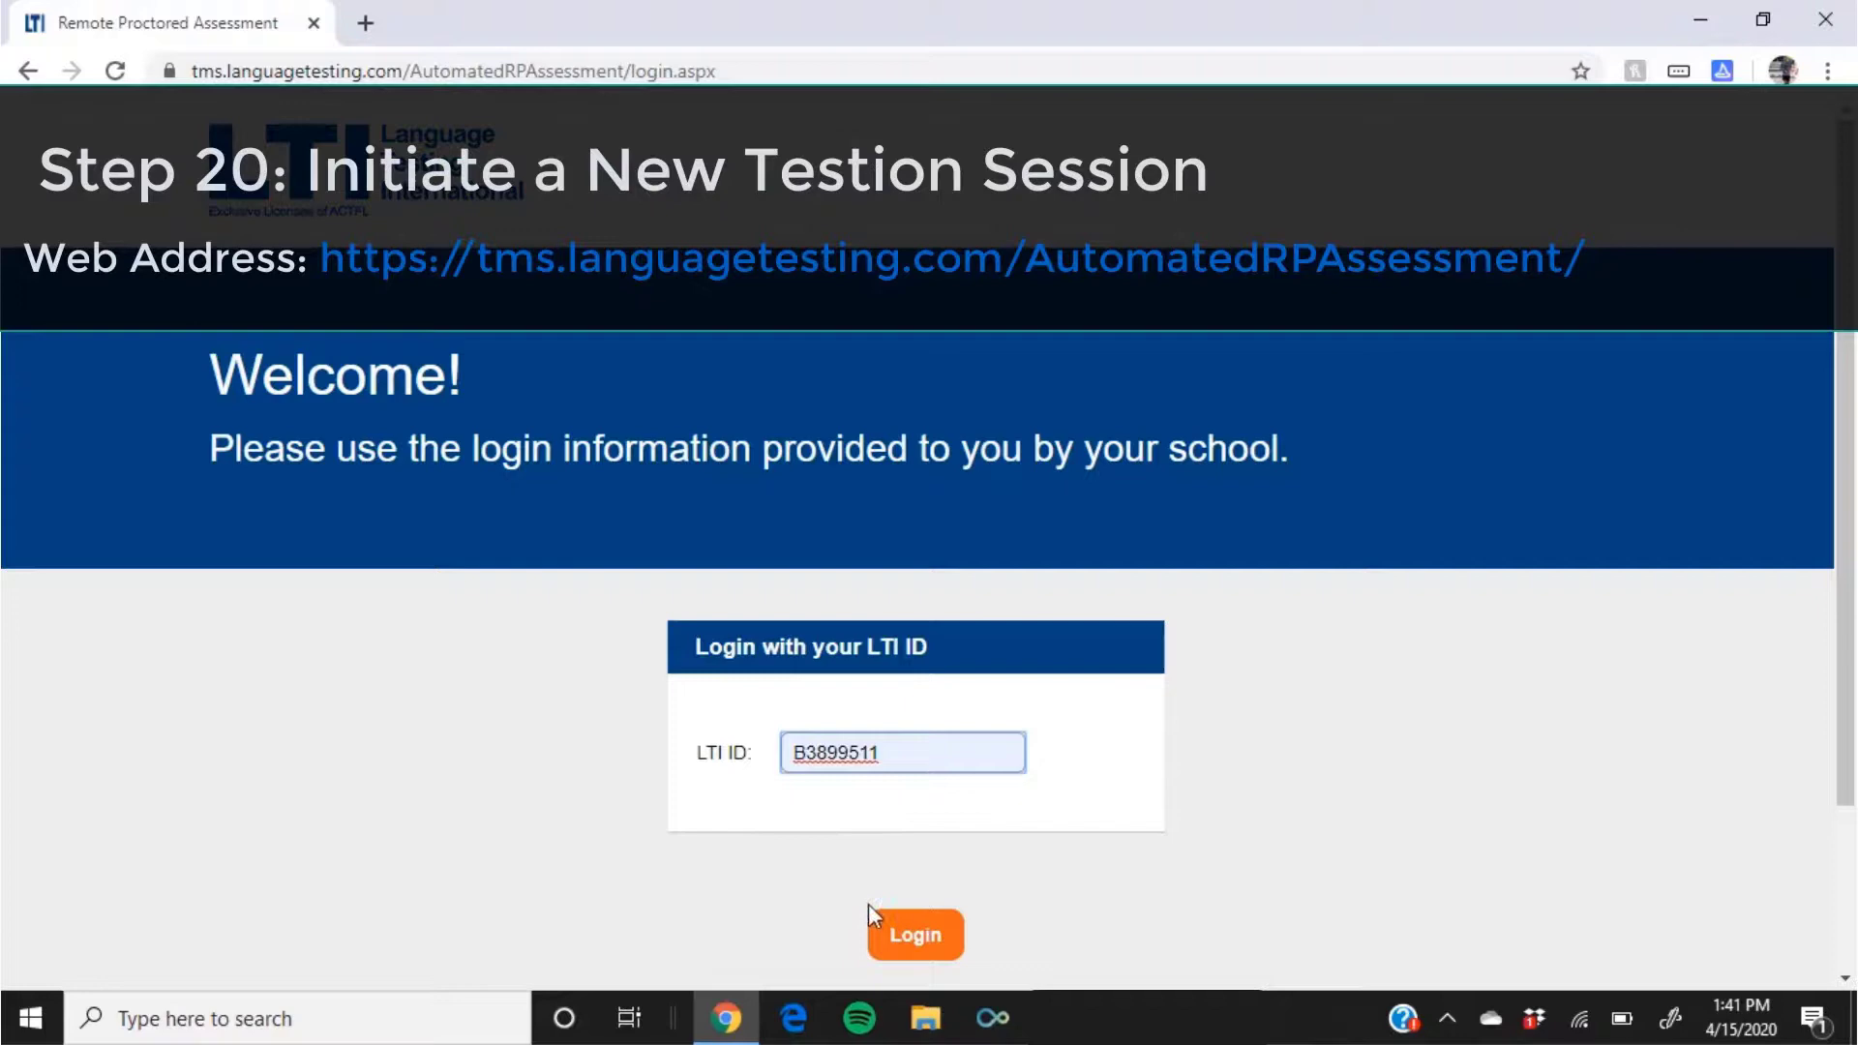
{"action": "left_click", "coordinate": [910, 944]}
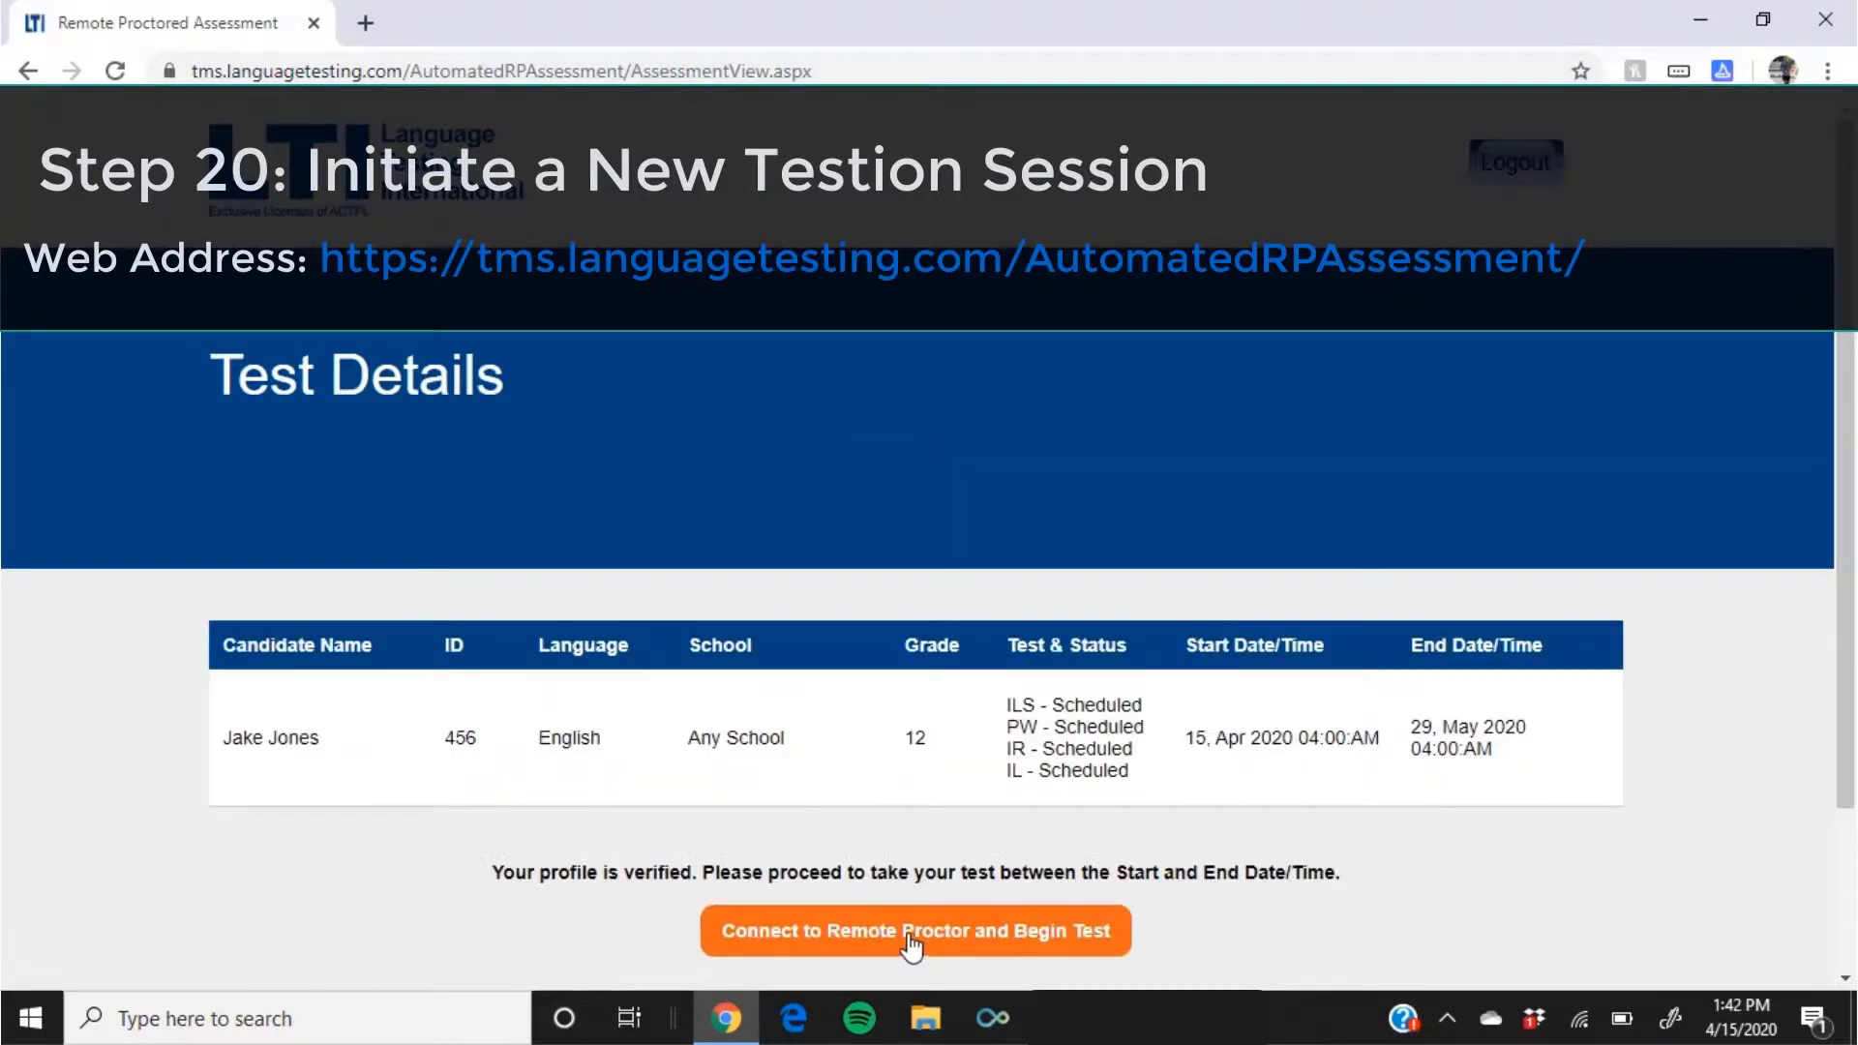